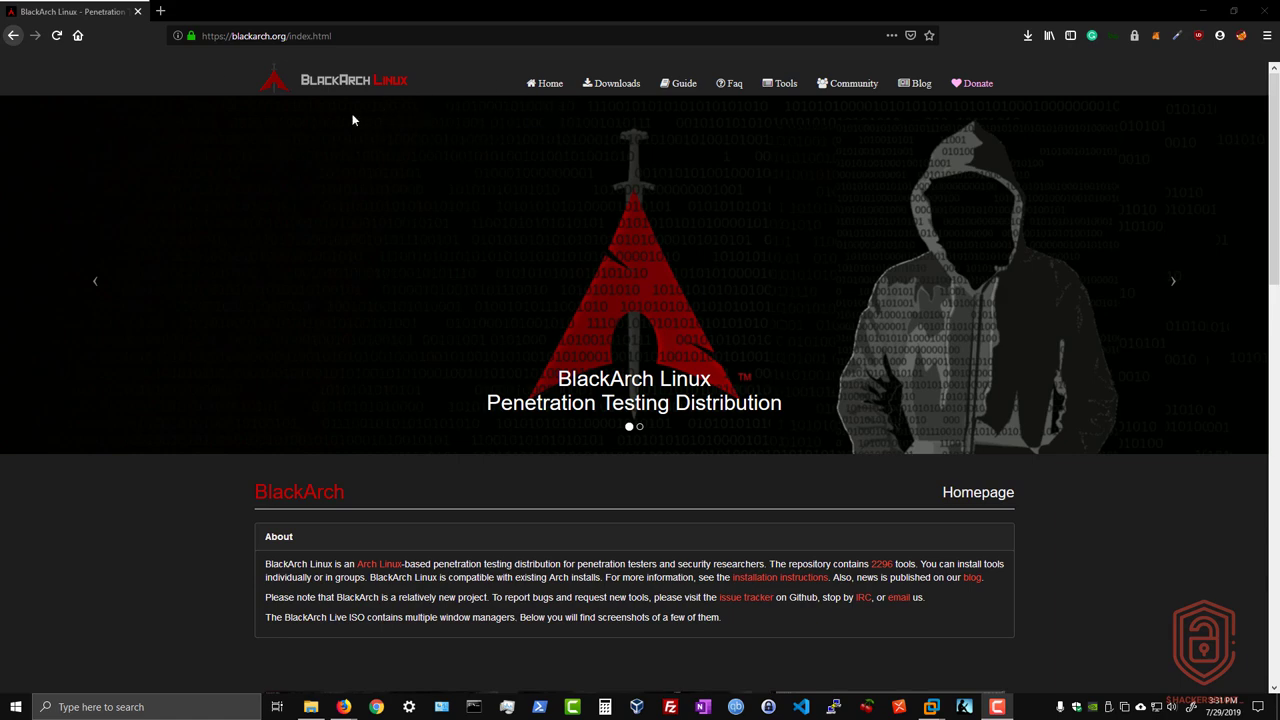
Step: Open the Downloads page of the BlackArch website and go to its list of live ISO images
scroll(369, 335, "down", 2)
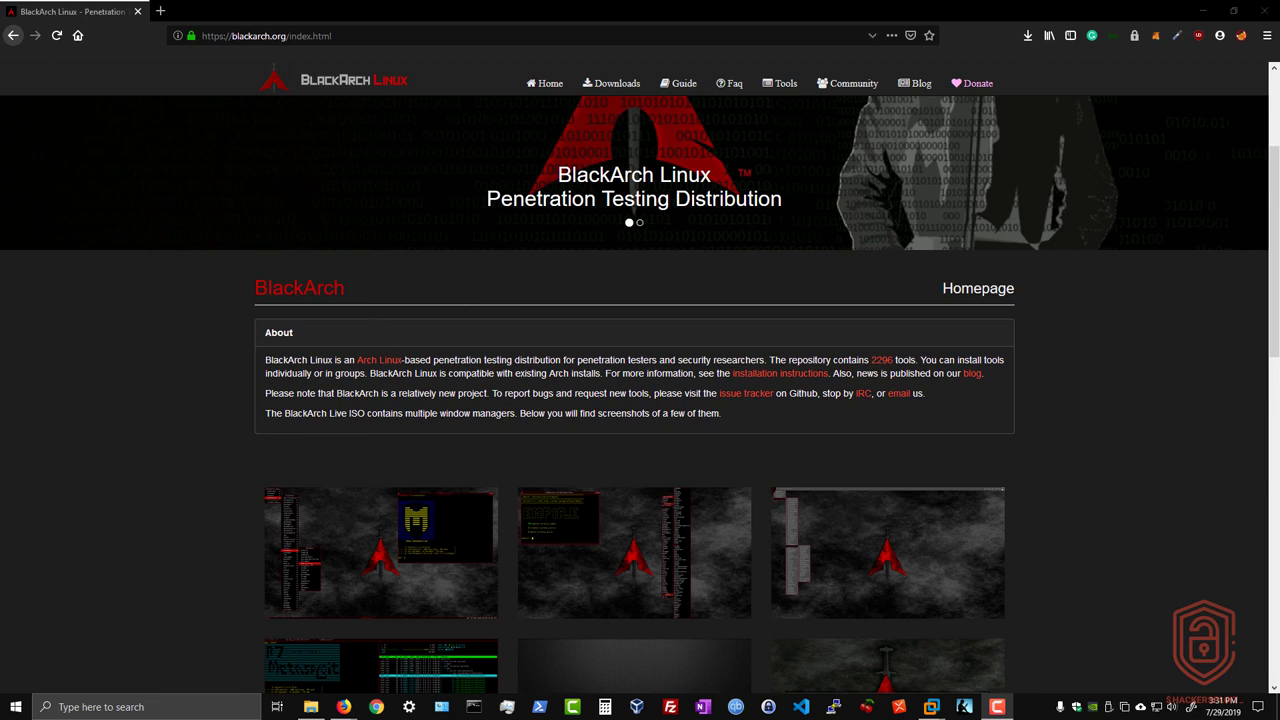
left_click_drag(287, 36, 248, 36)
left_click(248, 36)
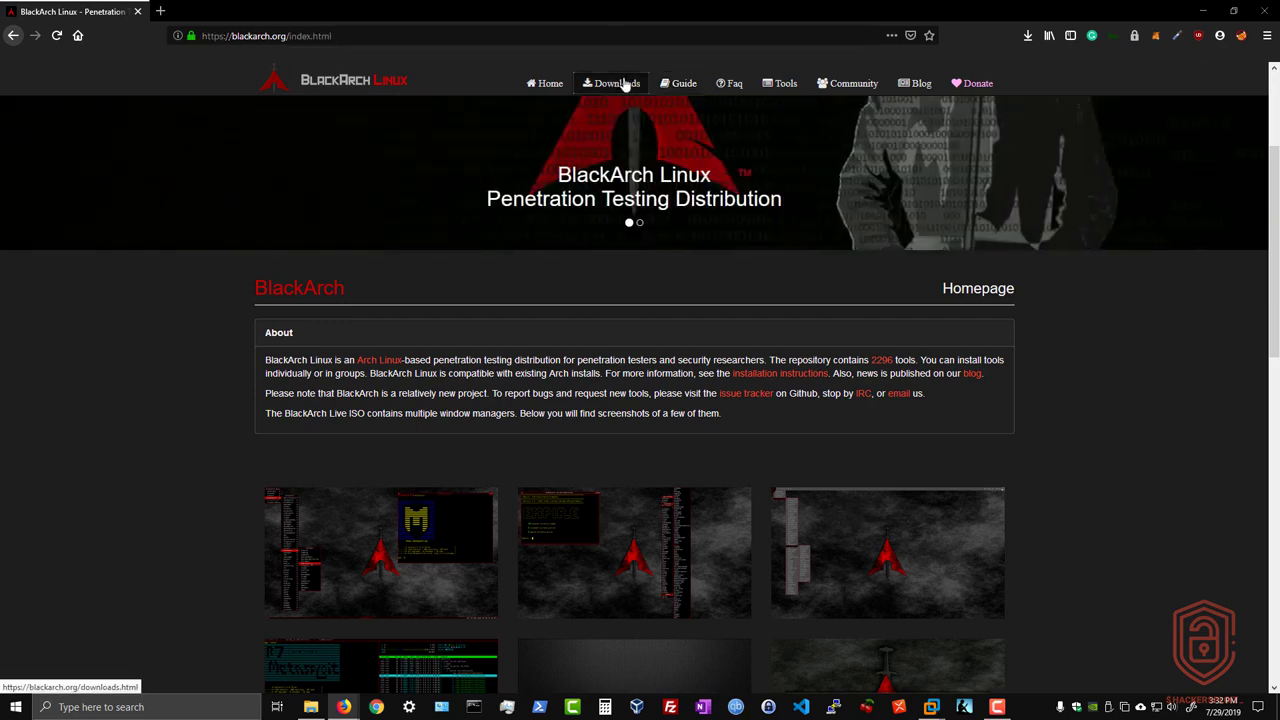
left_click(625, 84)
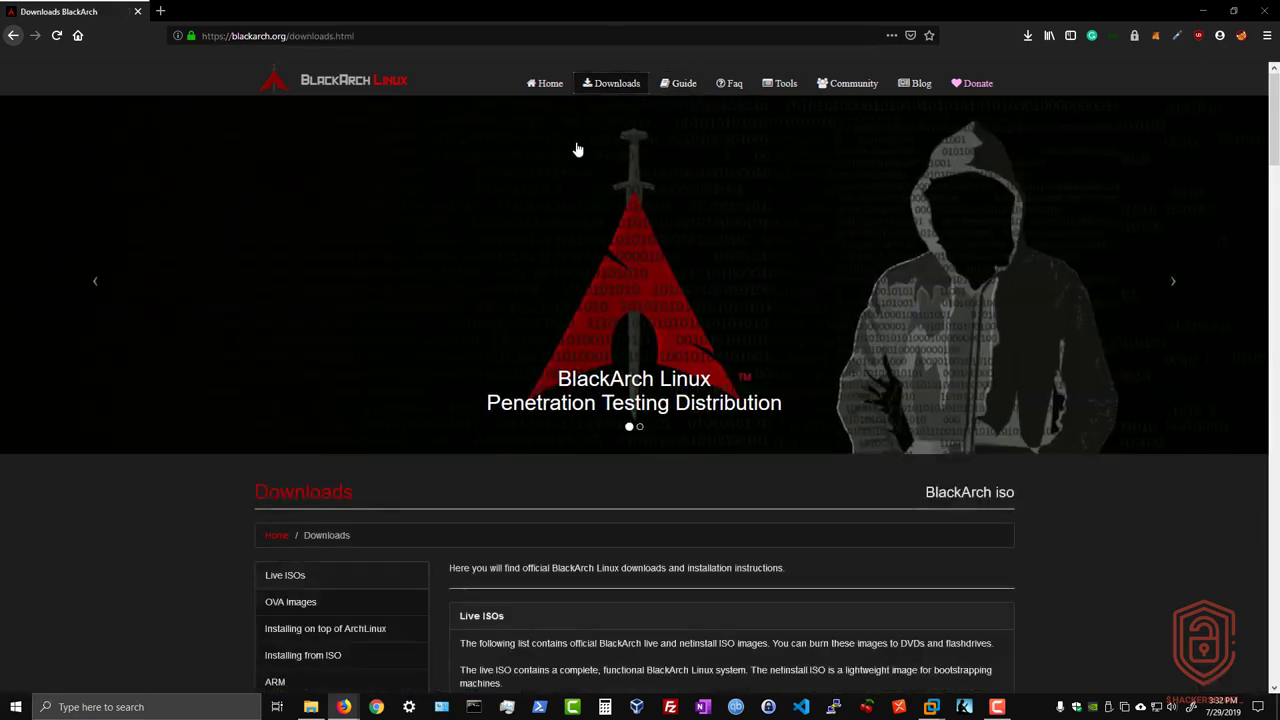
scroll(559, 147, "down", 4)
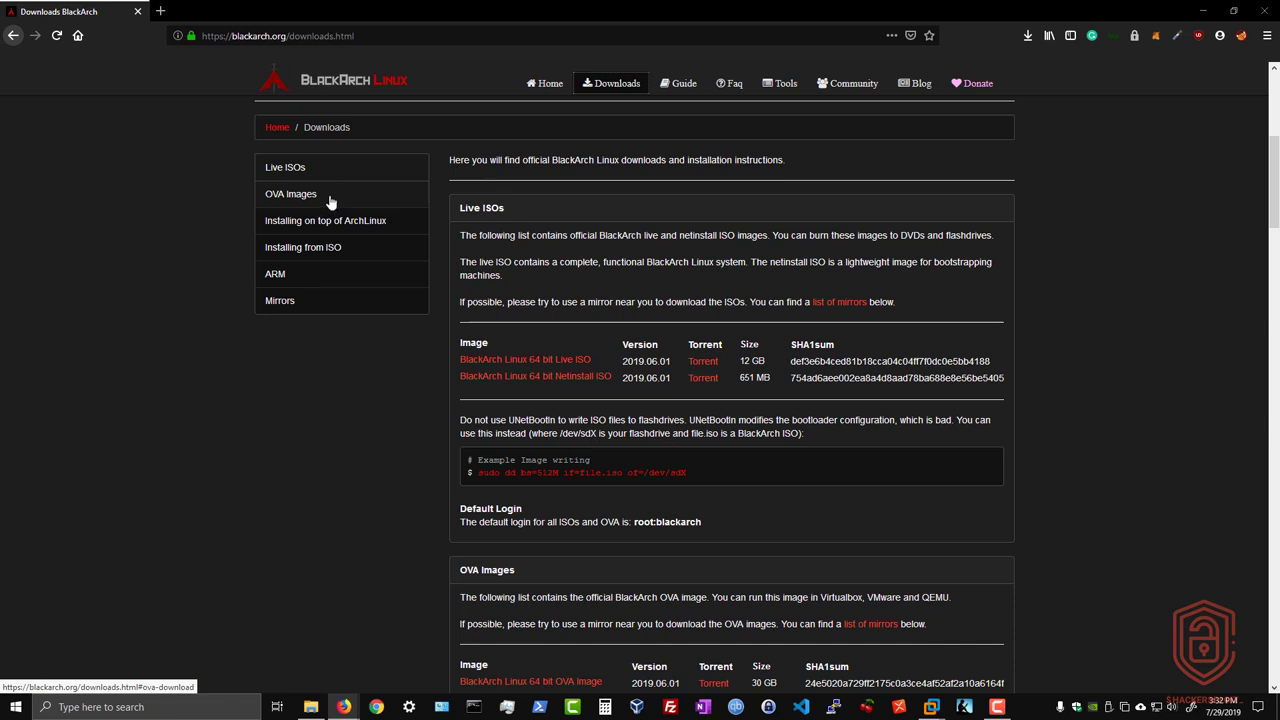
Step: Look through the download page's sections on installing on top of ArchLinux, installing from ISO, ARM and mirrors
left_click(347, 221)
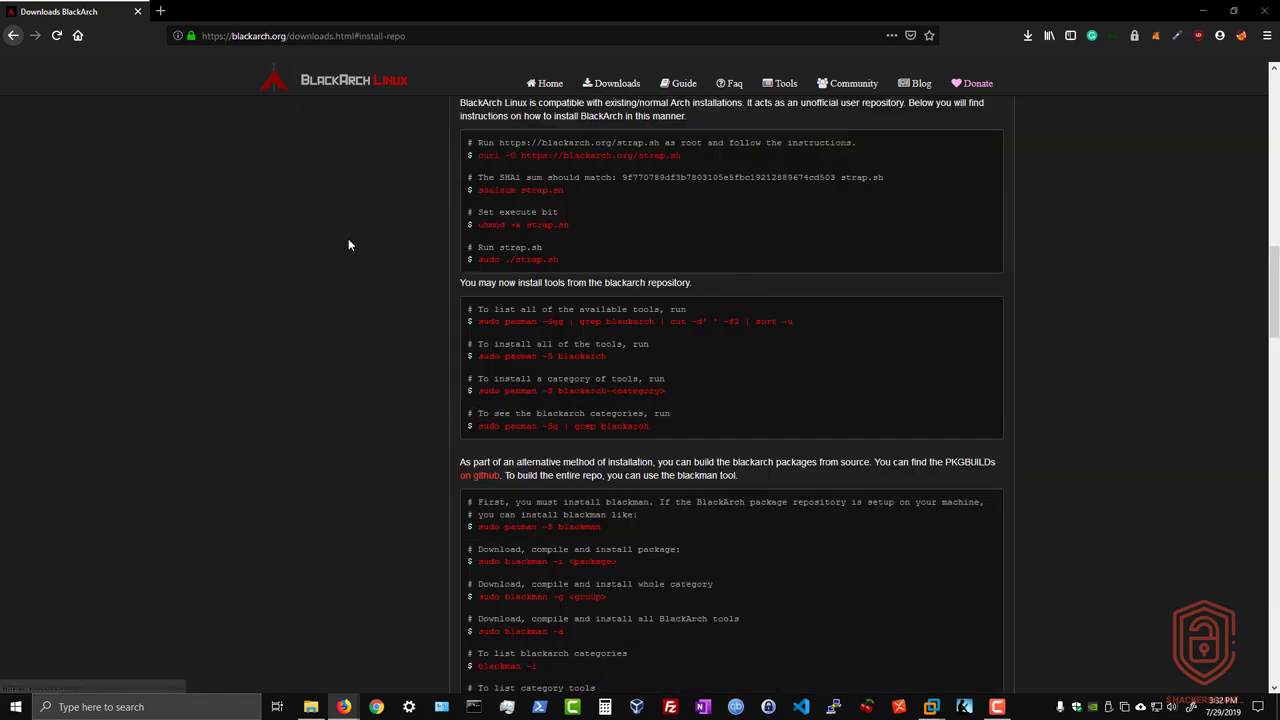
scroll(350, 240, "up", 10)
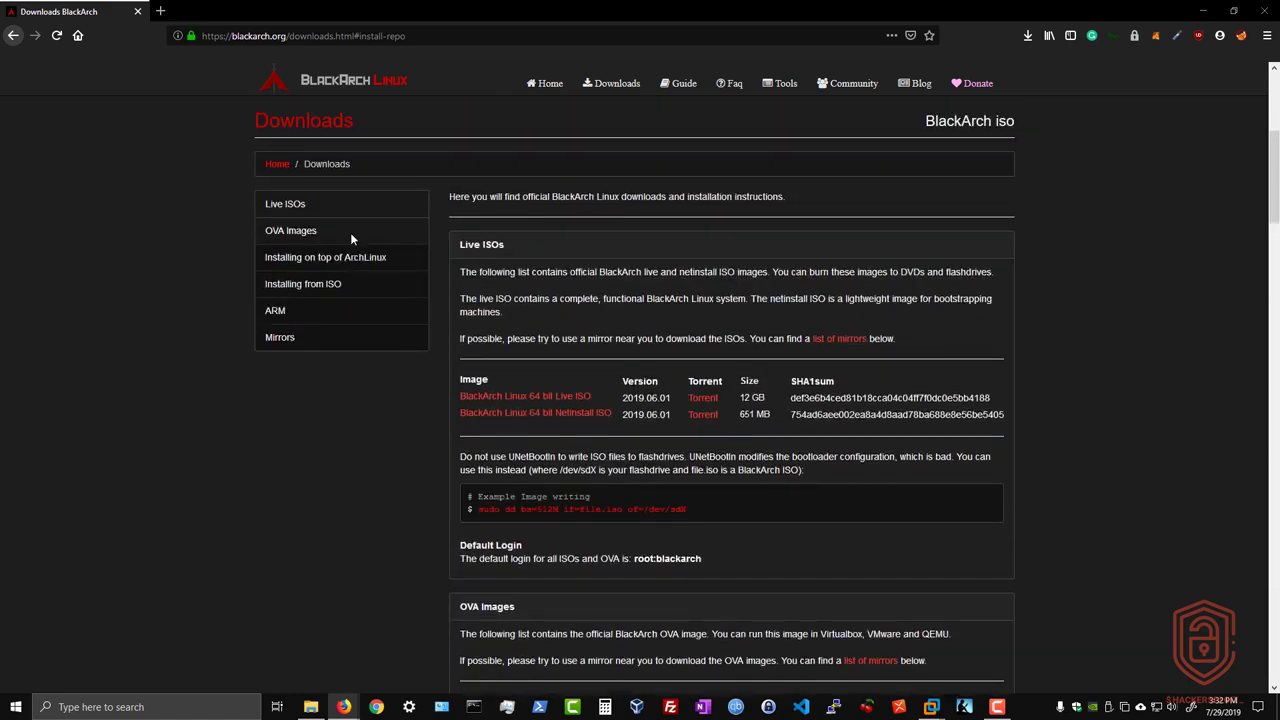
left_click(352, 285)
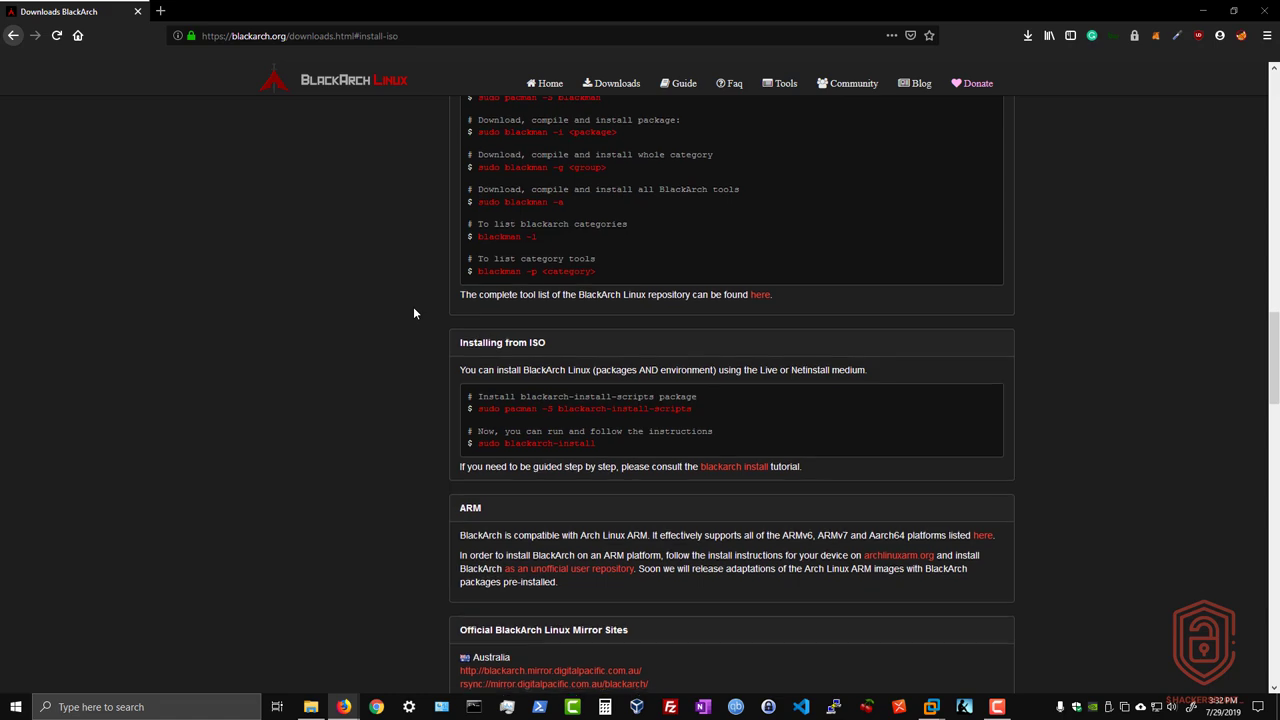
scroll(413, 306, "up", 15)
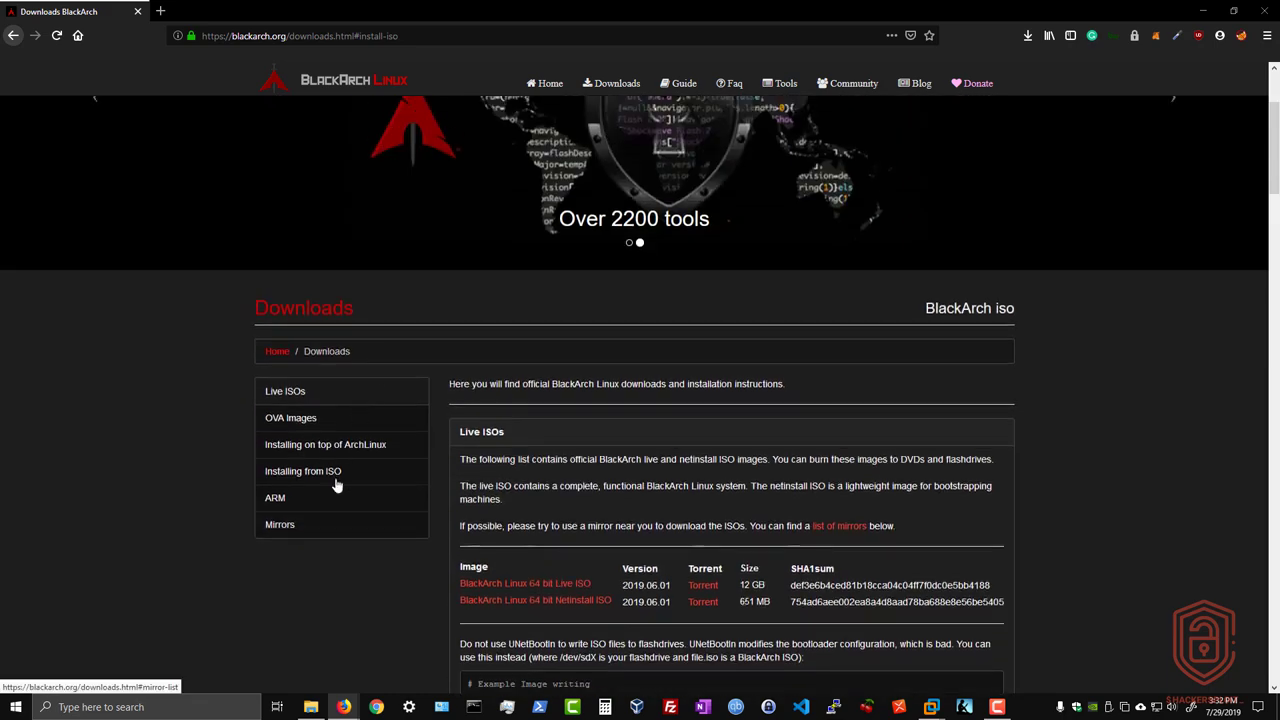
left_click(365, 488)
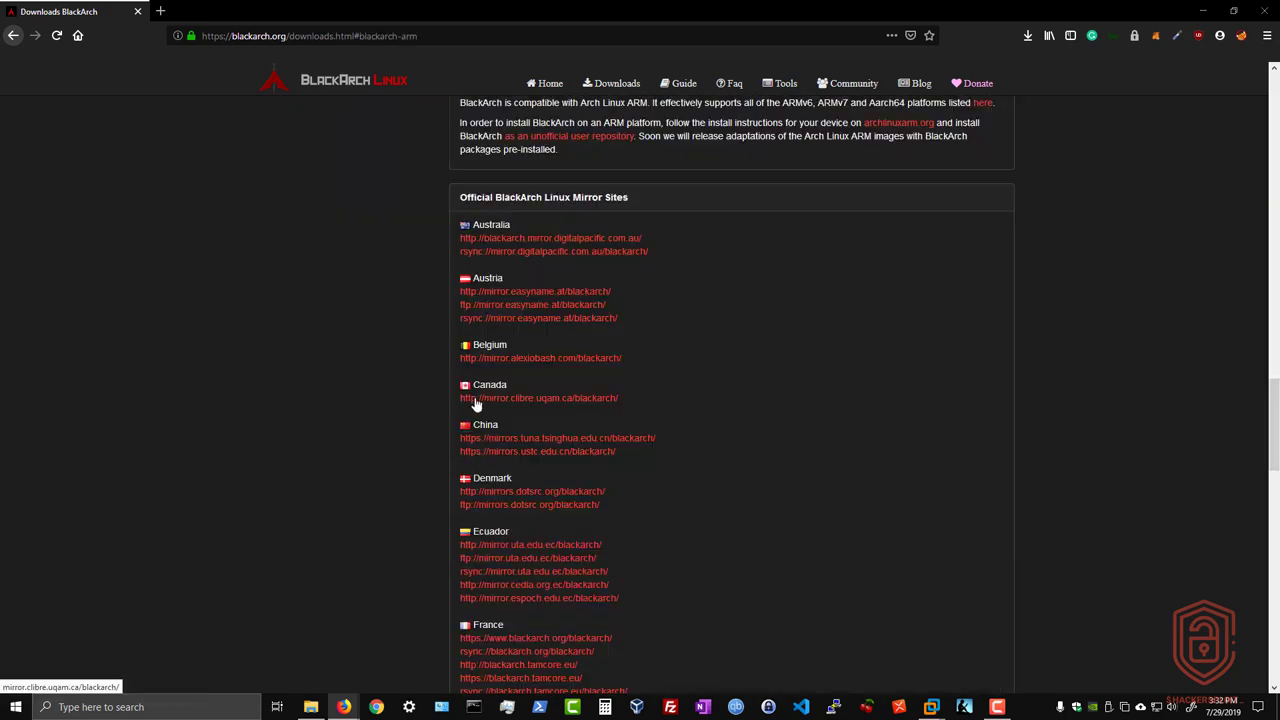
scroll(462, 408, "up", 9)
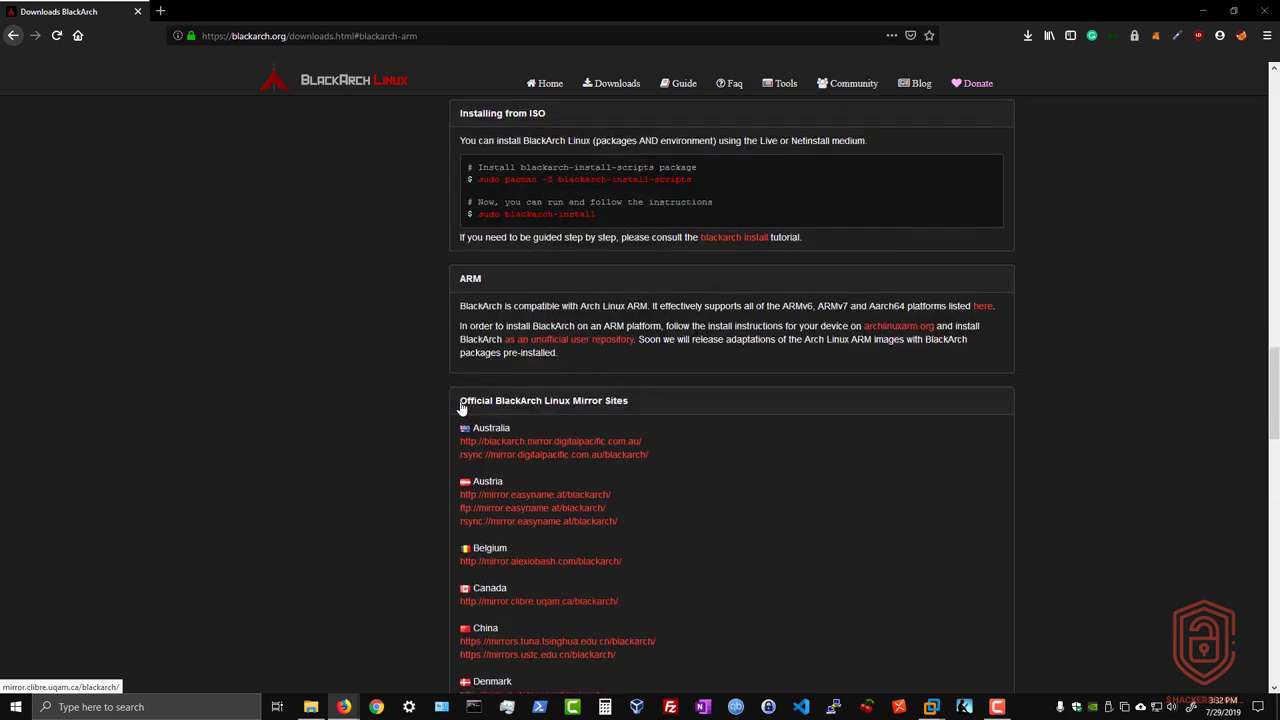
scroll(462, 408, "up", 10)
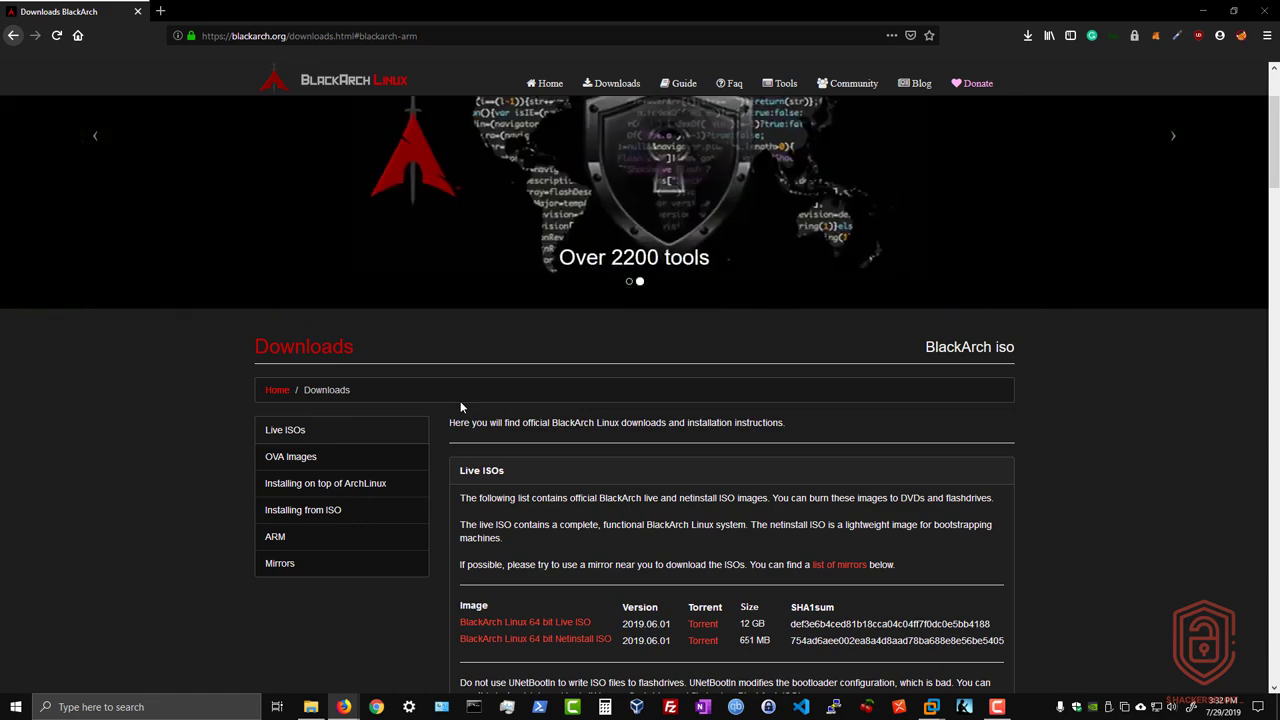
Step: Examine the OVA Images section and check the size of the BlackArch Linux 64 bit OVA Image
scroll(428, 410, "down", 2)
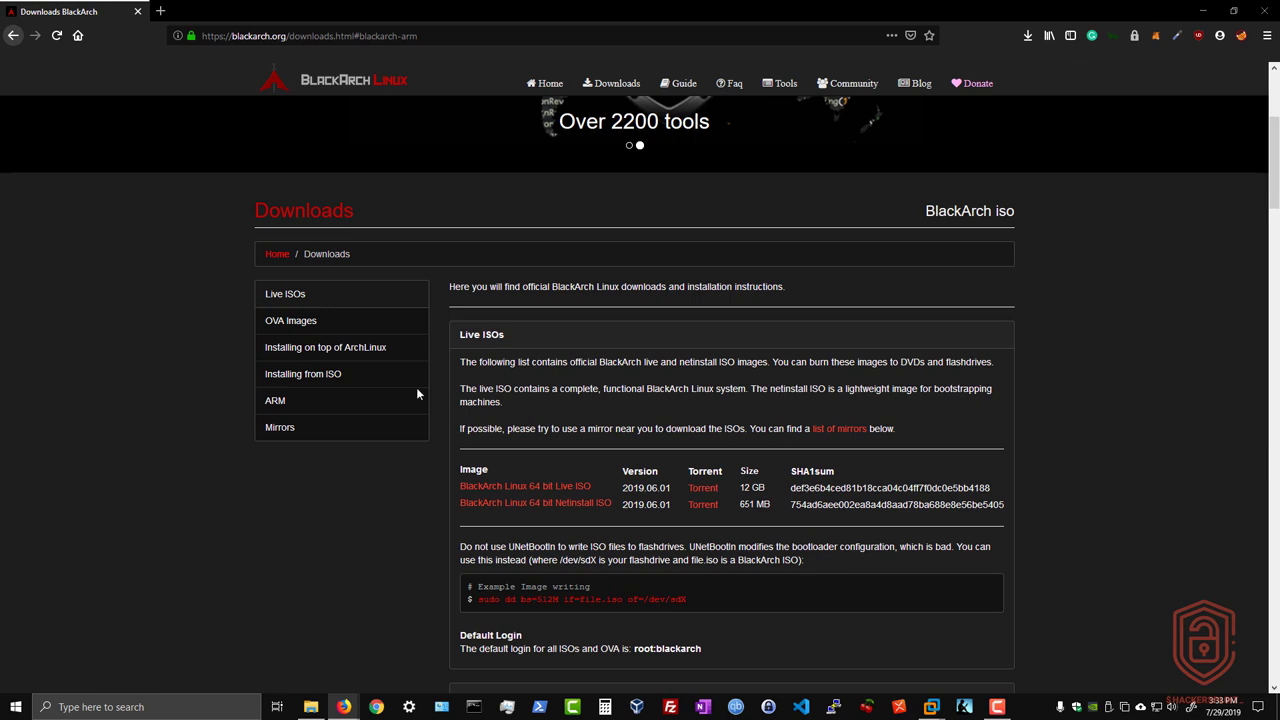
scroll(598, 350, "down", 3)
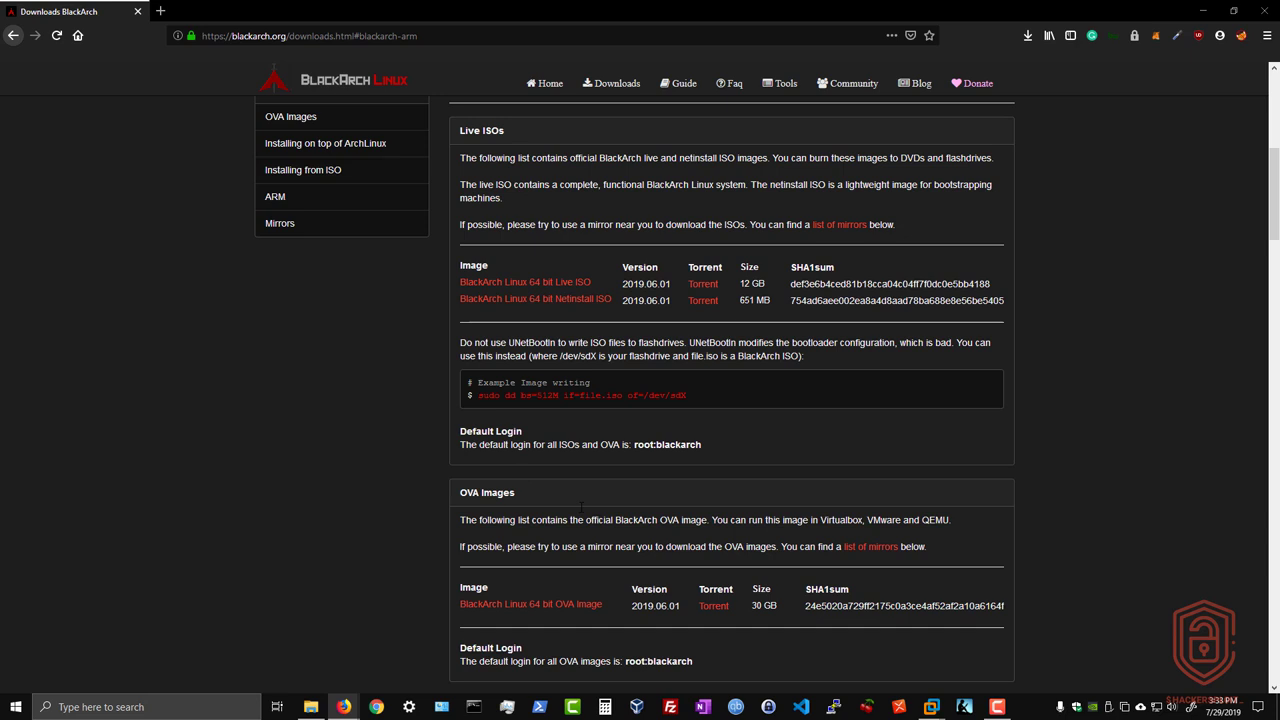
scroll(581, 507, "down", 3)
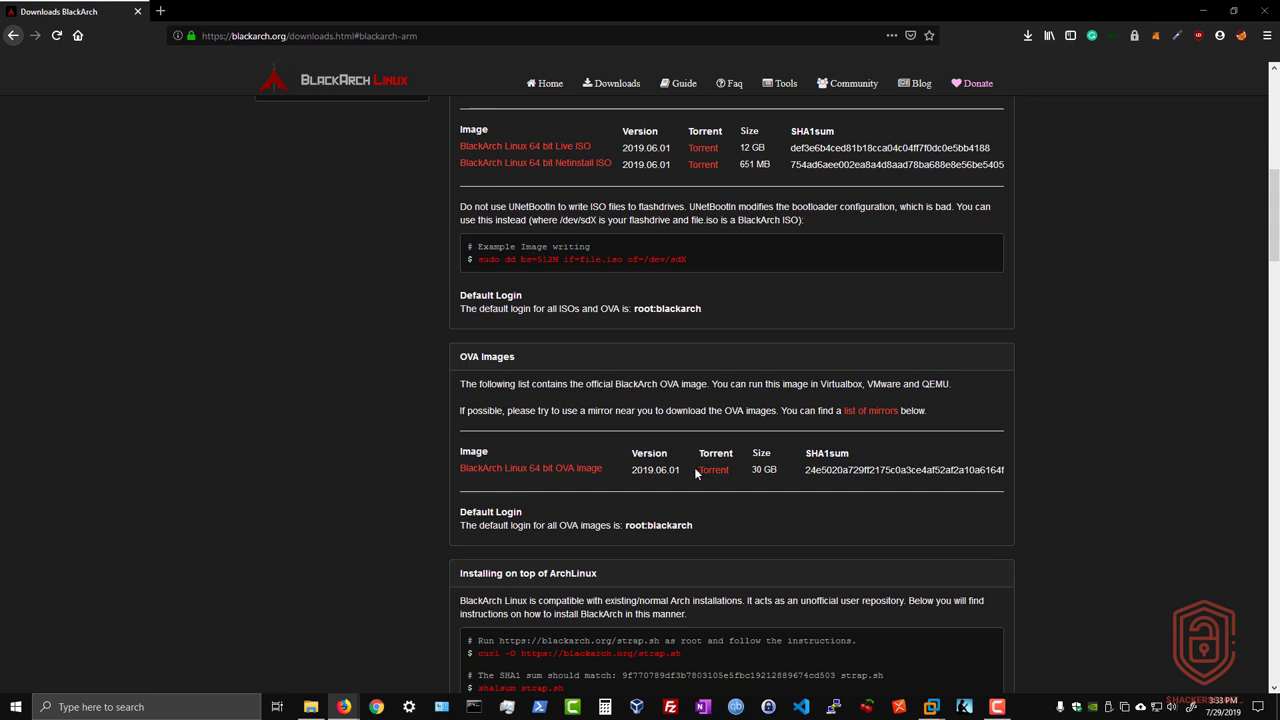
double_click(757, 469)
Step: Compare the 64 bit Live ISO and Netinstall ISO entries, checking the download size of the Live ISO
scroll(665, 418, "up", 5)
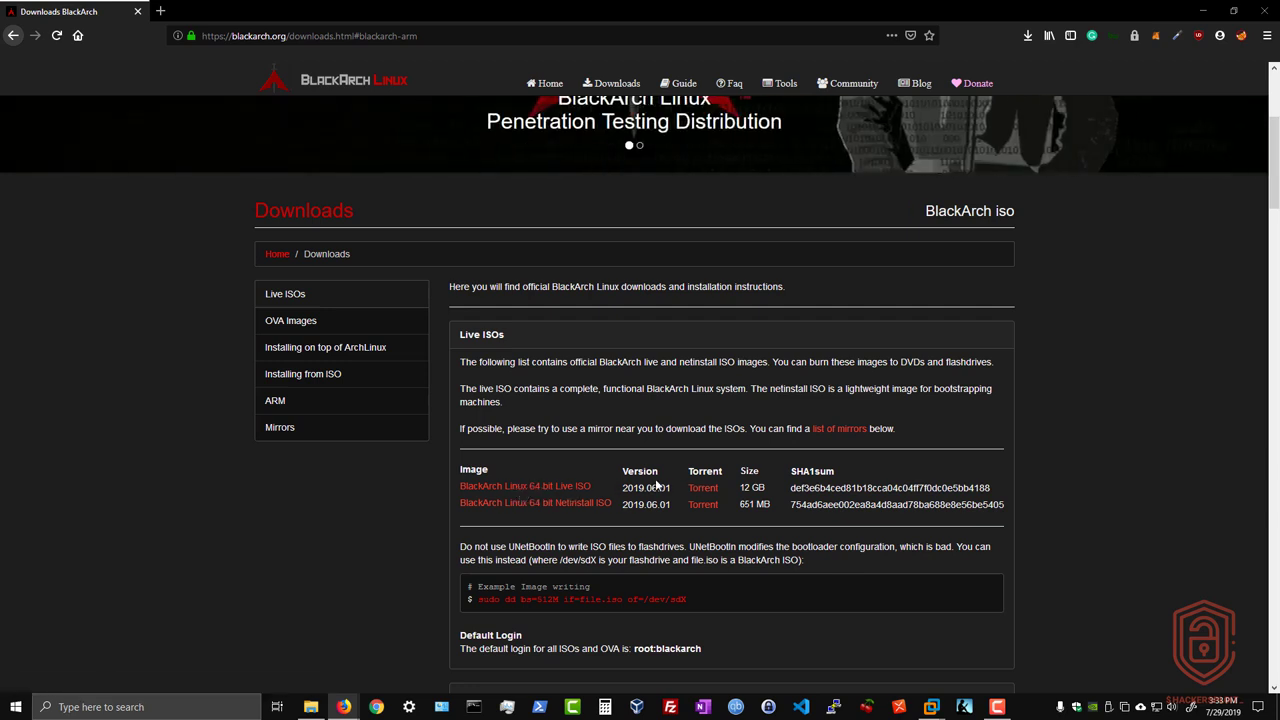
left_click_drag(741, 487, 765, 488)
left_click(503, 521)
left_click_drag(503, 521, 609, 517)
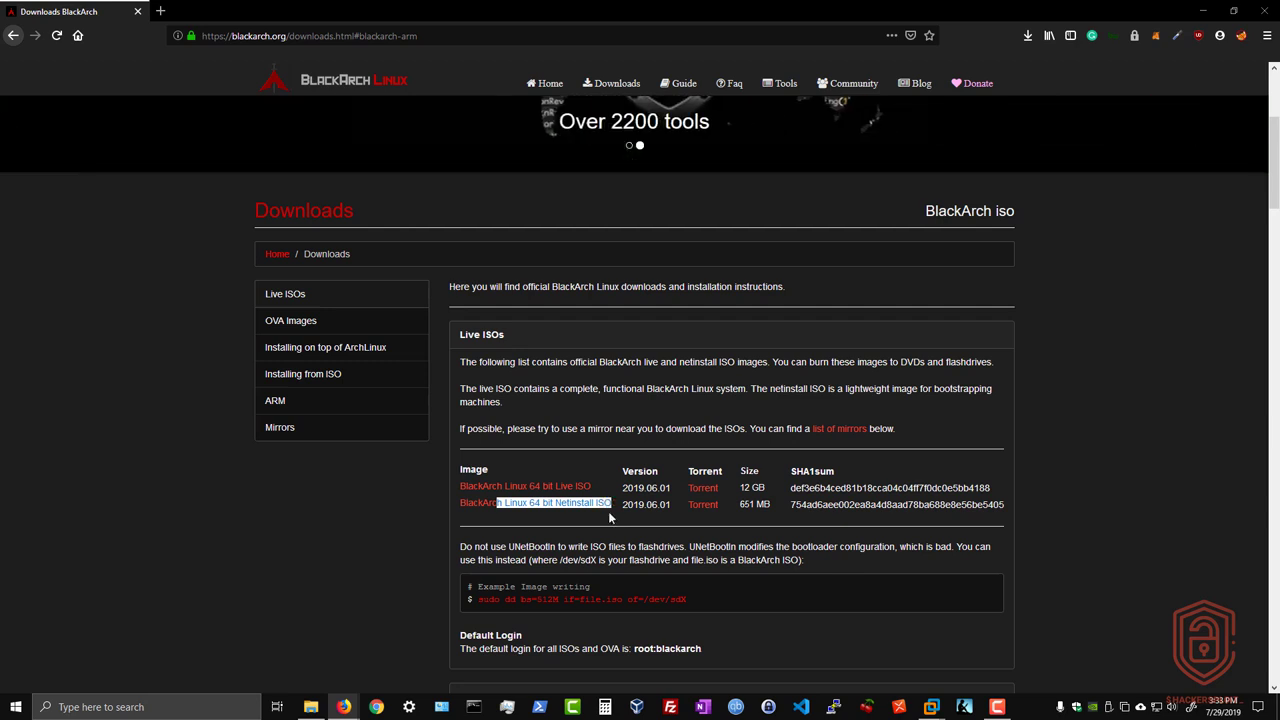
left_click(610, 517)
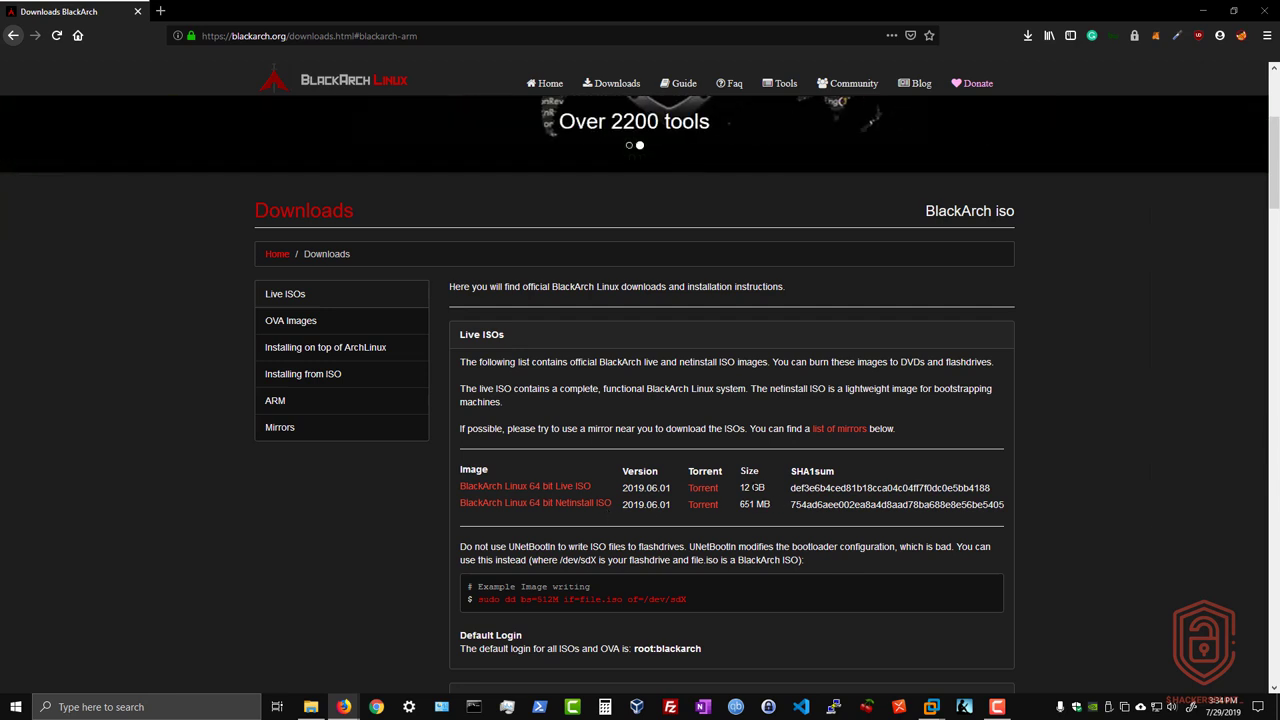
left_click_drag(741, 488, 764, 488)
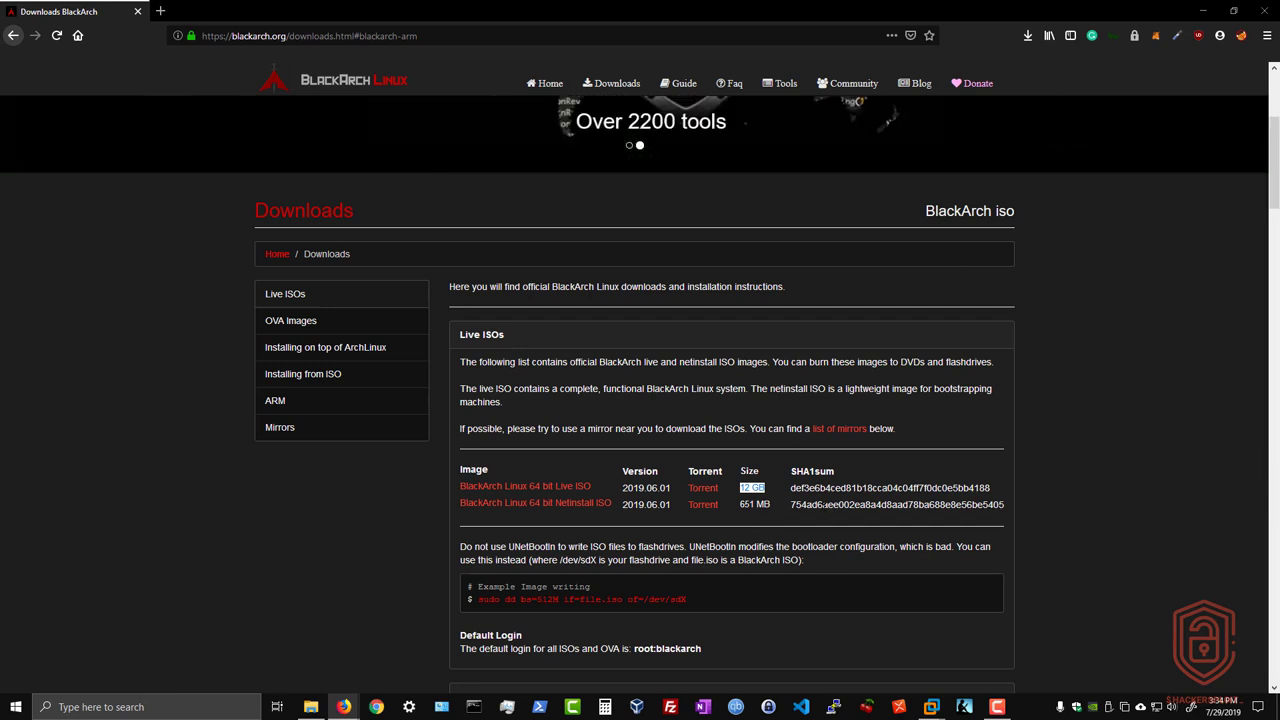
left_click(1047, 449)
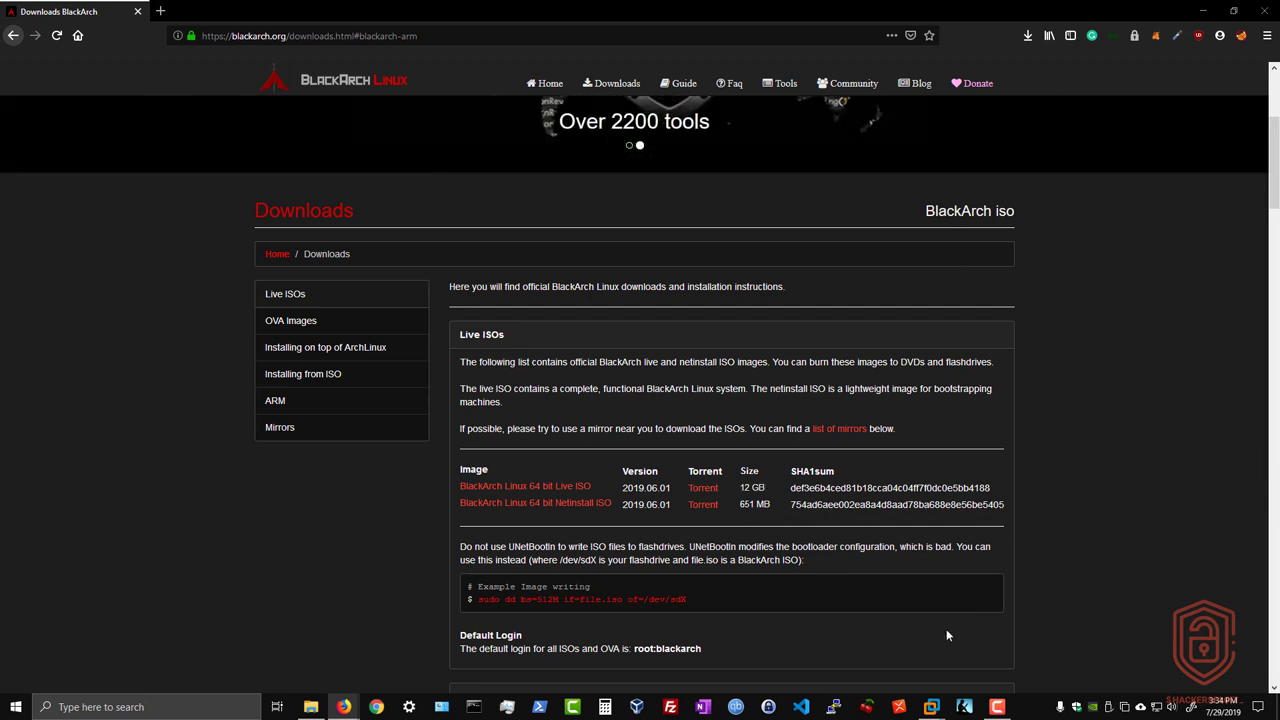
Step: Switch to VMware Workstation and open the settings of the BlackArch Linux virtual machine
mouse_move(931, 706)
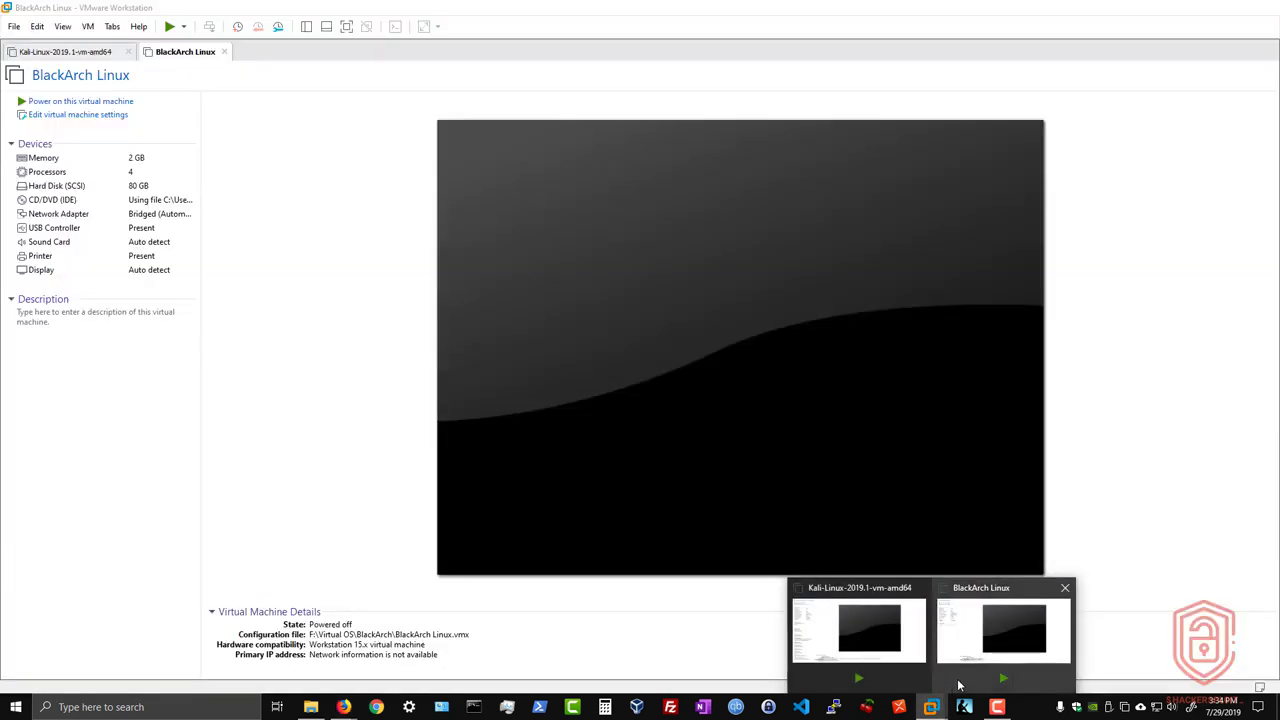
left_click(960, 686)
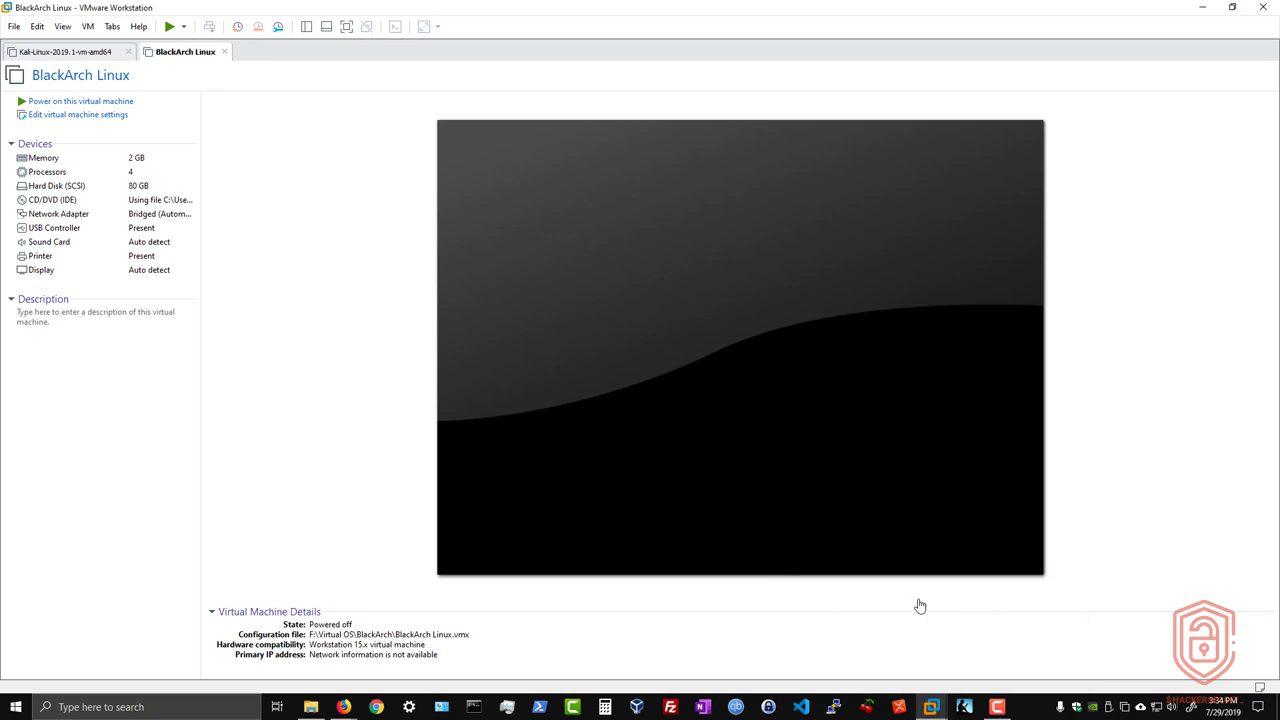
left_click(68, 119)
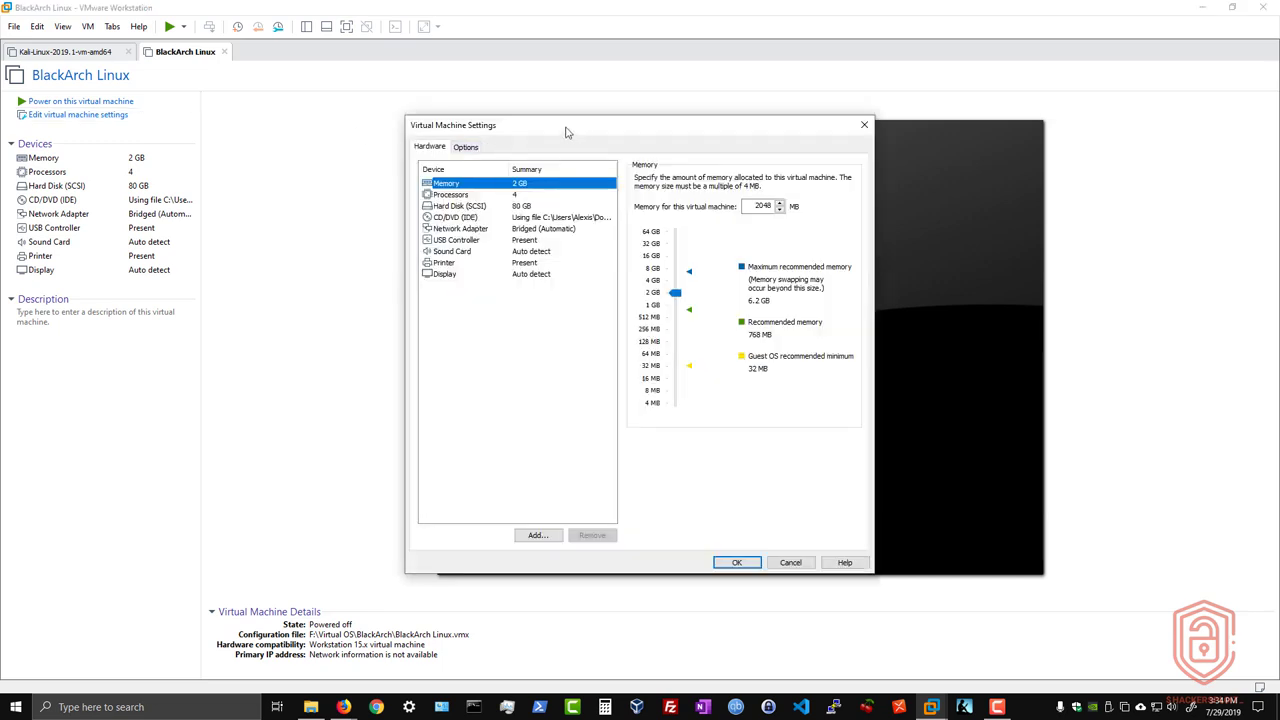
left_click_drag(574, 131, 548, 129)
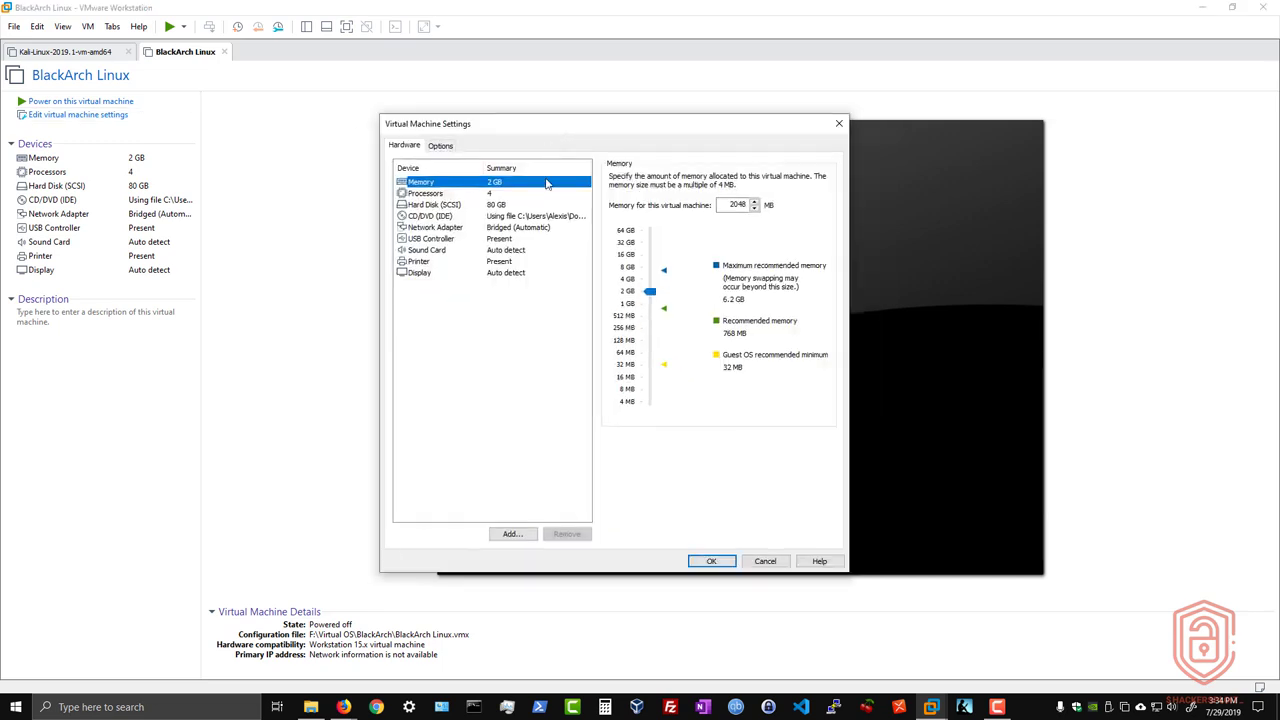
Step: Review the virtual machine's processor, network adapter, hard disk and memory settings, and close them without saving changes
left_click(462, 196)
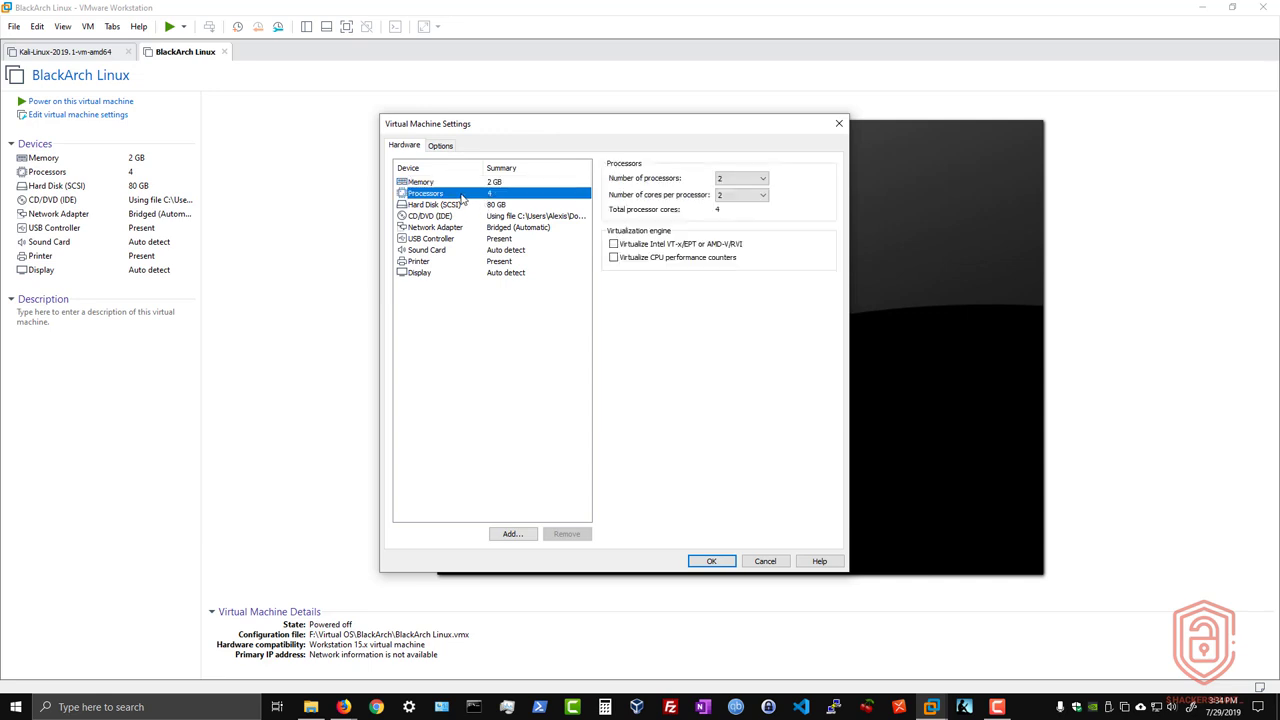
left_click(764, 195)
left_click(533, 229)
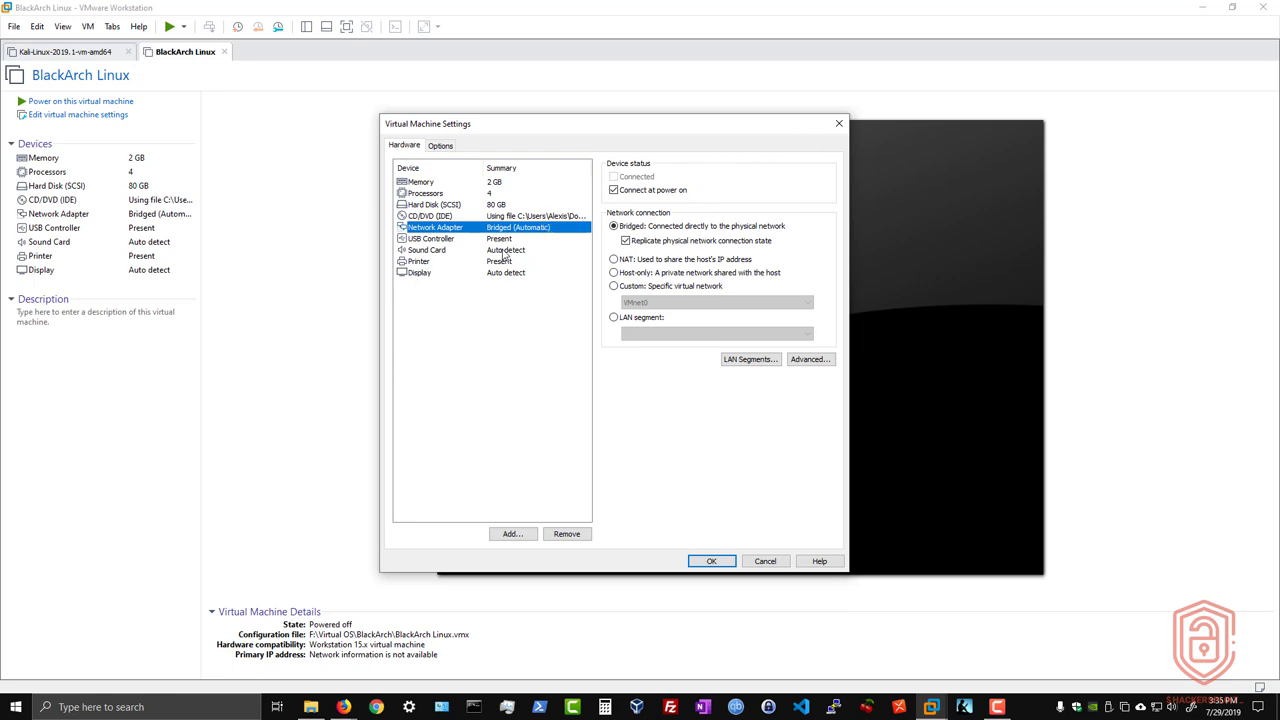
left_click(456, 205)
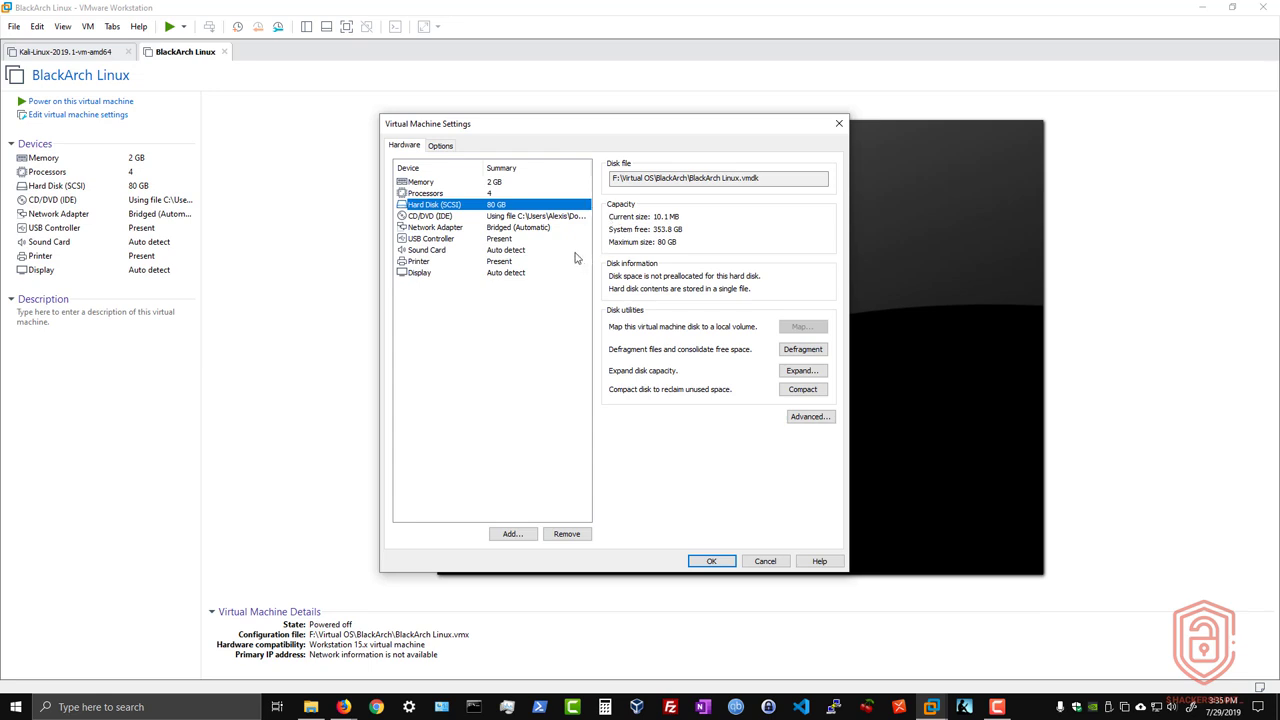
left_click(540, 186)
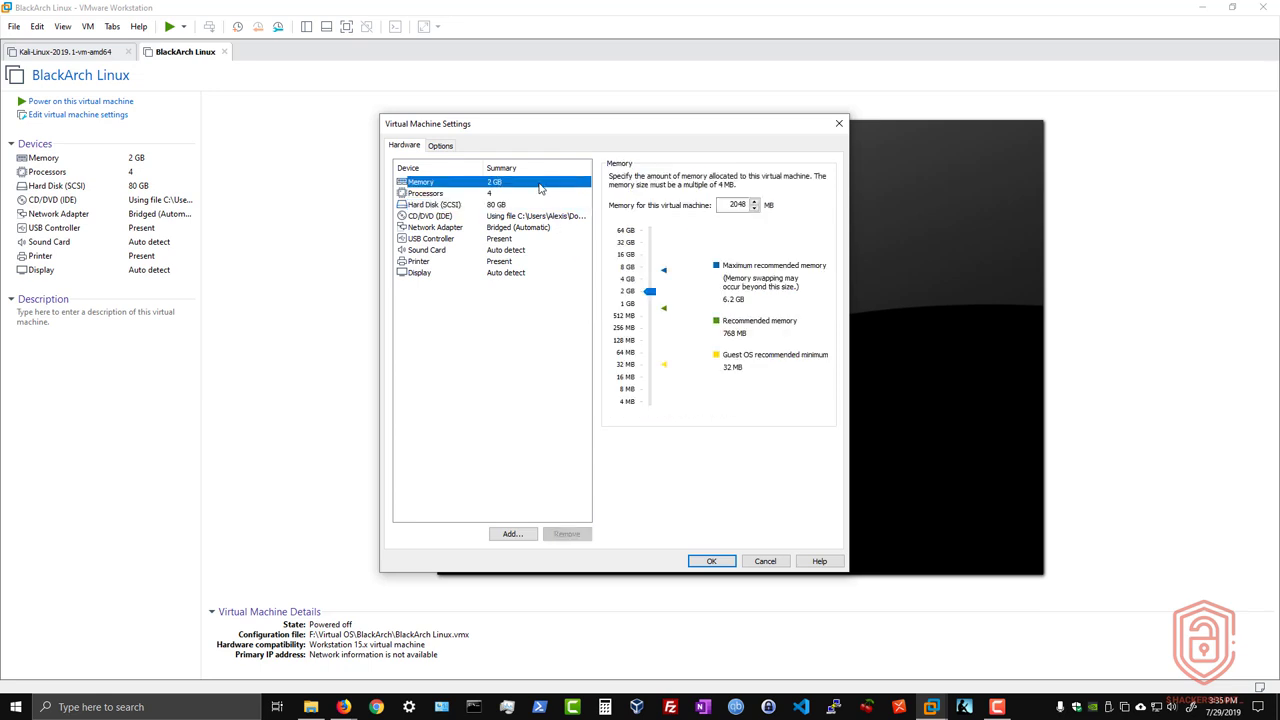
left_click_drag(592, 127, 602, 128)
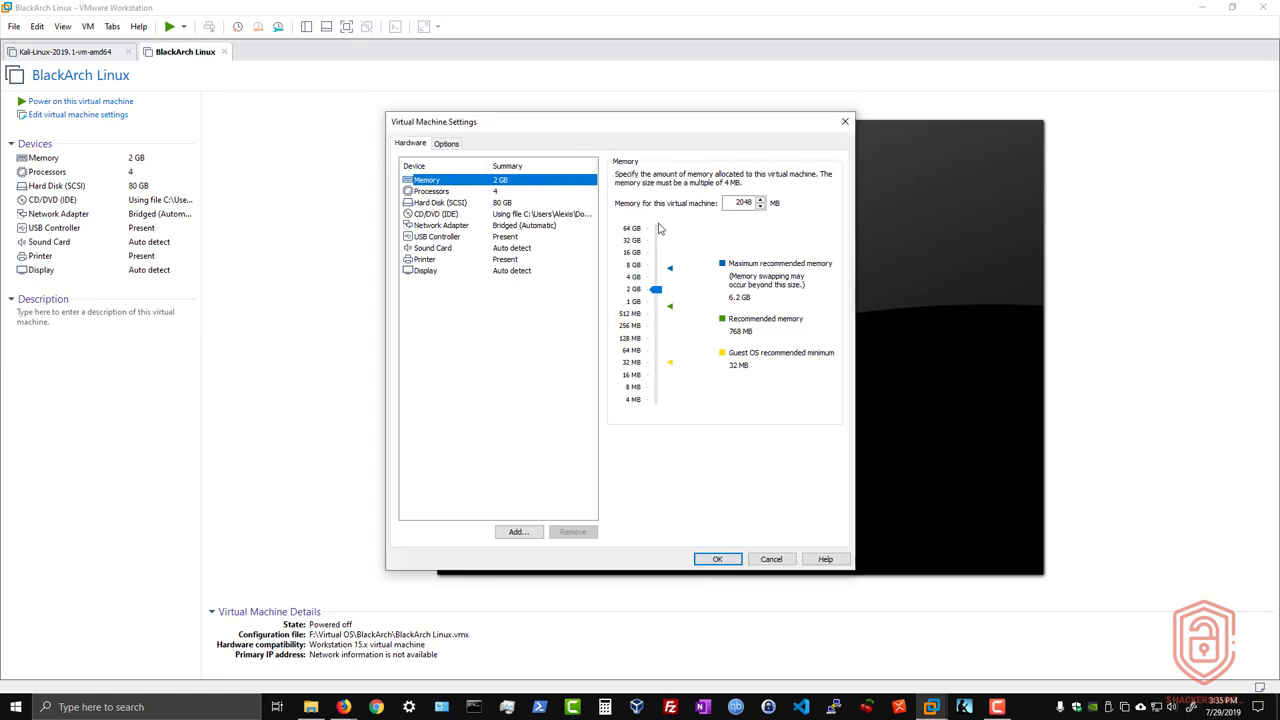
left_click(765, 561)
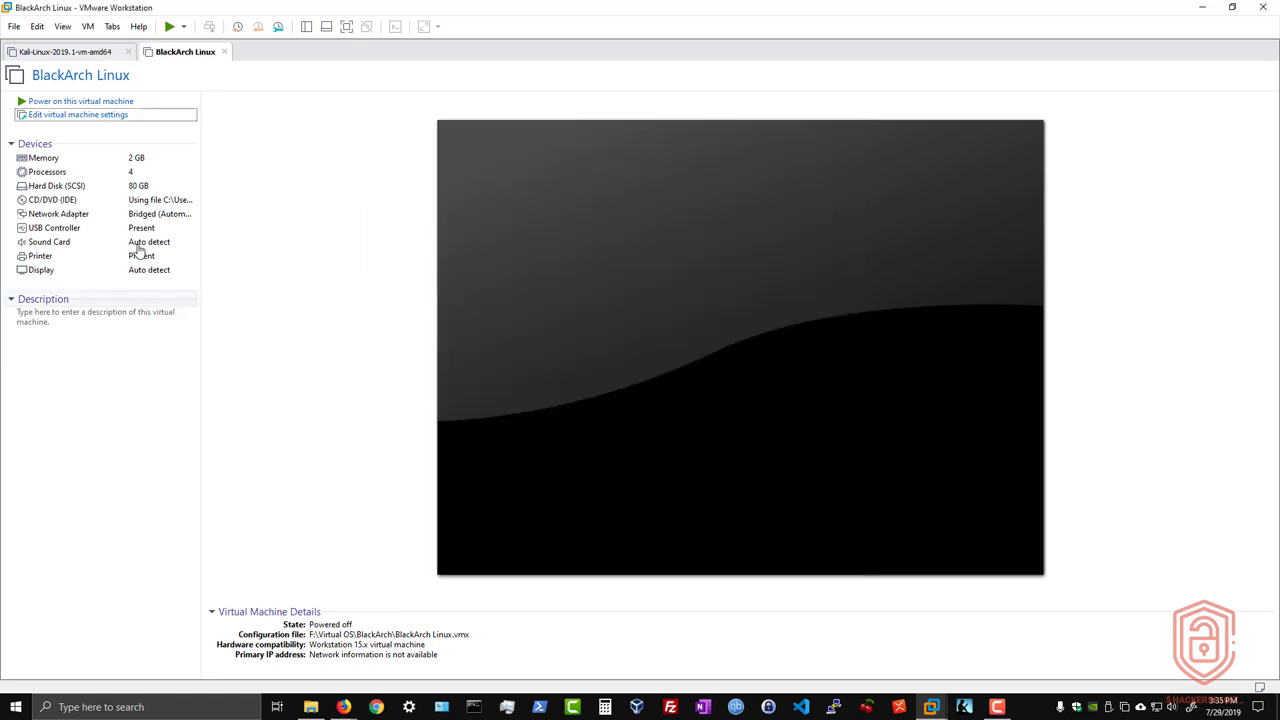
Step: Power on the BlackArch Linux virtual machine and start the Boot BlackArch Linux live option
left_click(117, 102)
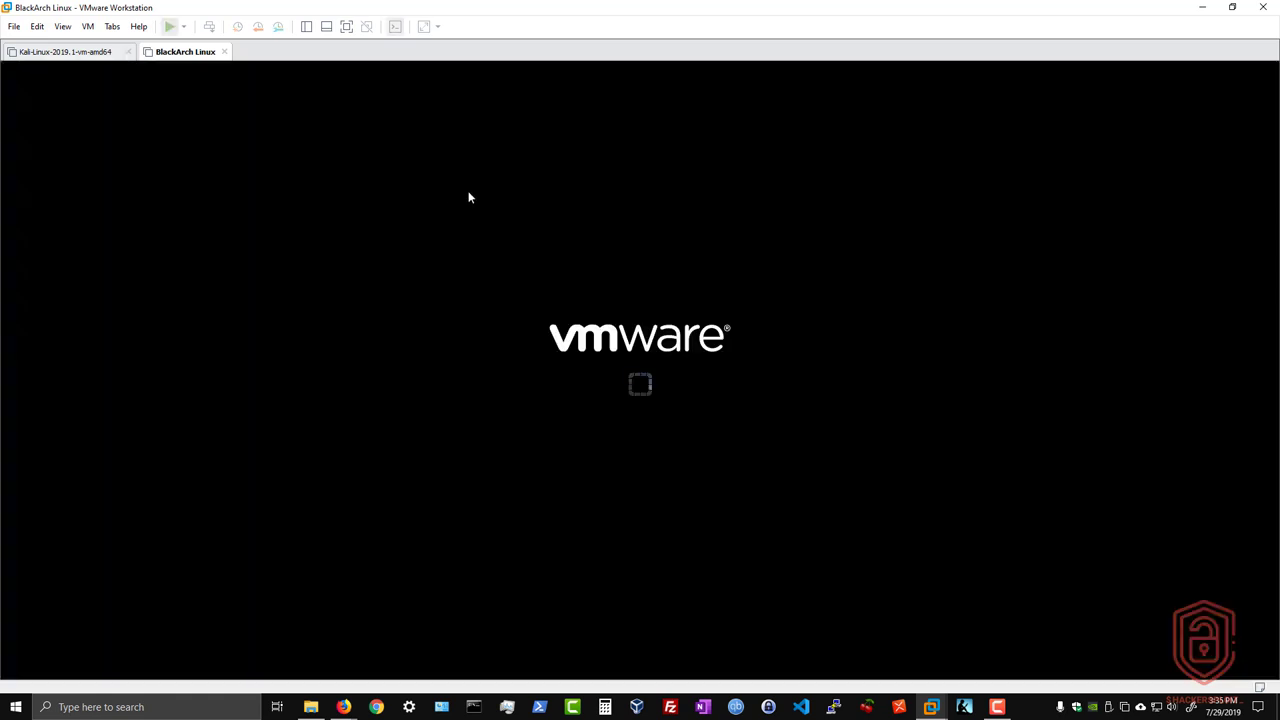
left_click(600, 292)
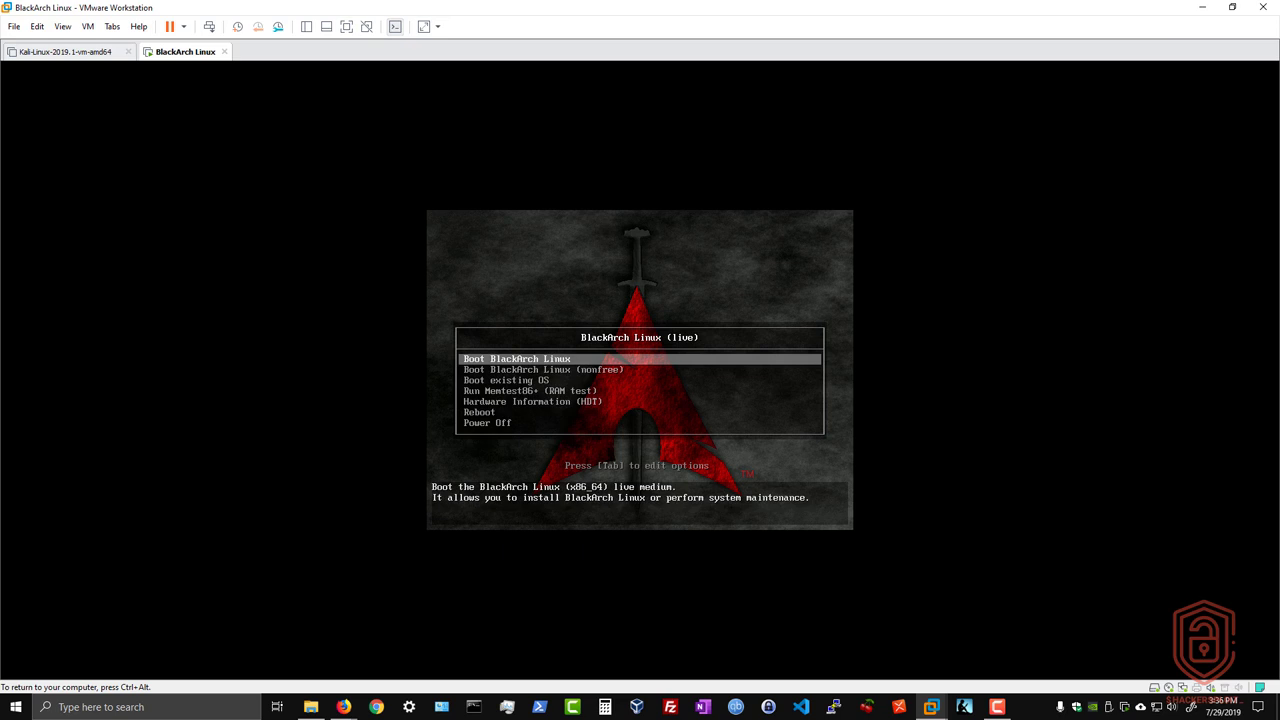
key("Down")
key("Up")
key("Return")
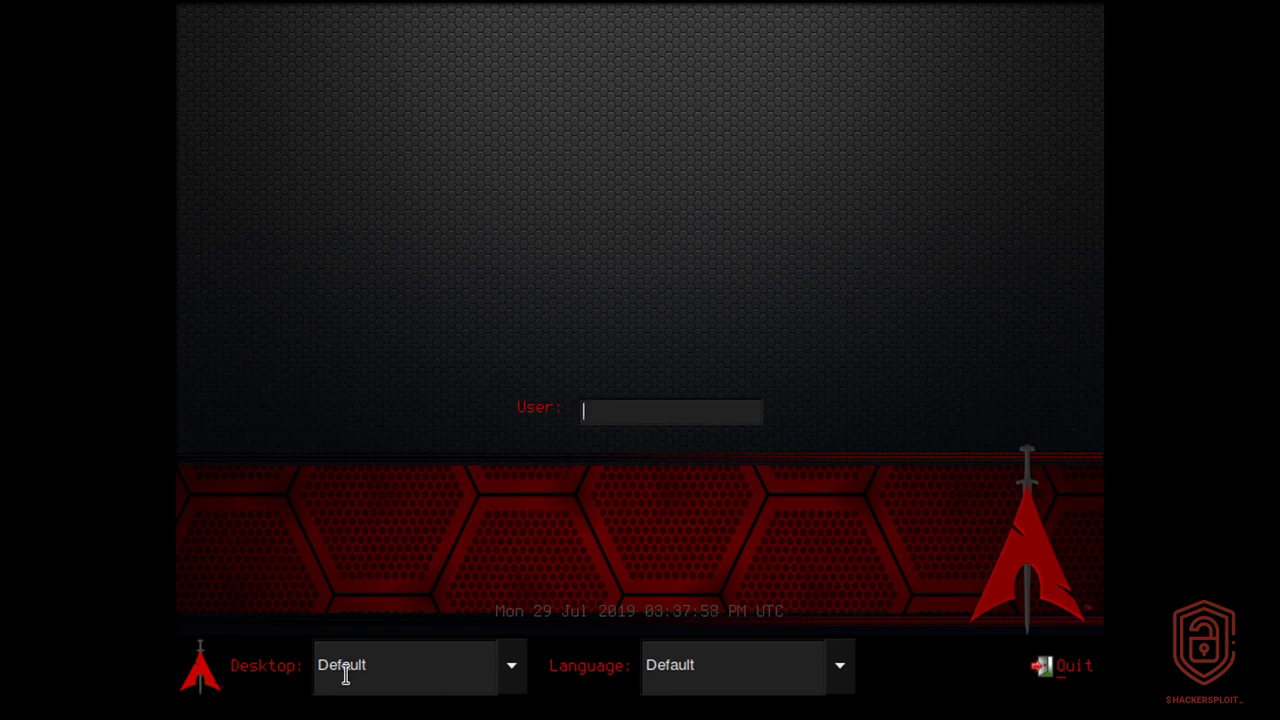
Step: Review the desktop and language choices on the login screen, keeping both at Default
left_click(430, 678)
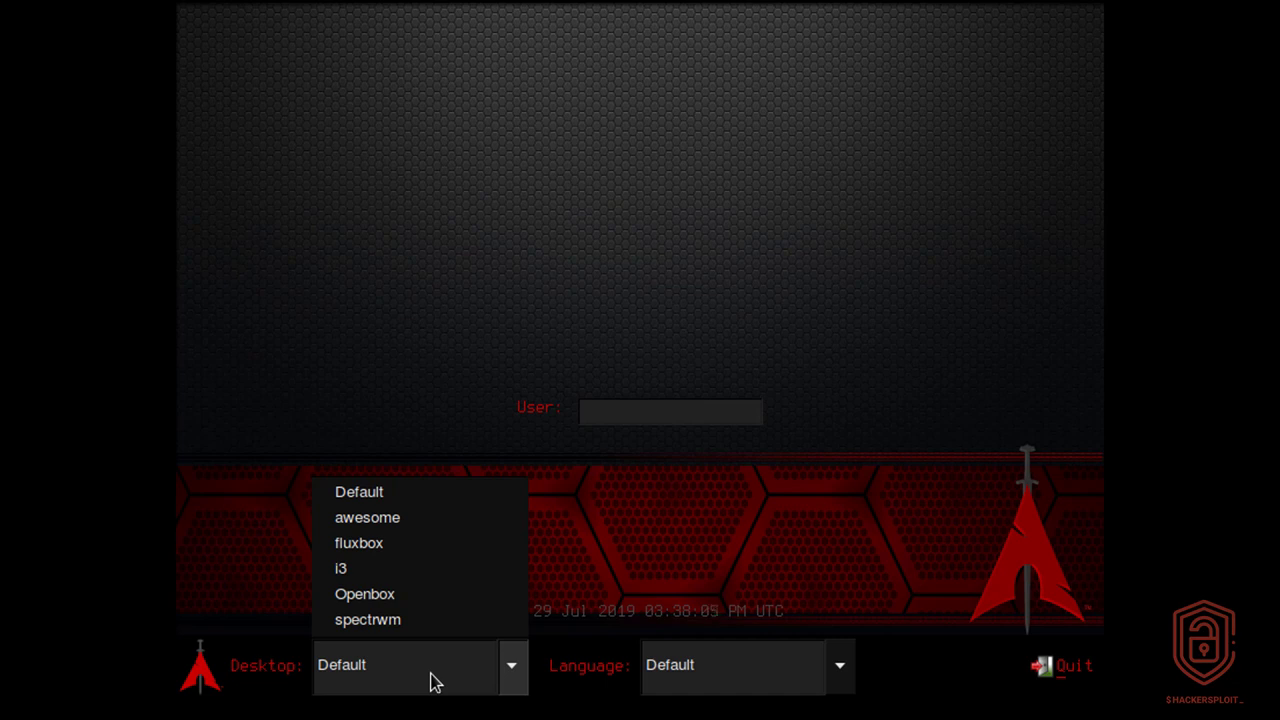
left_click(381, 495)
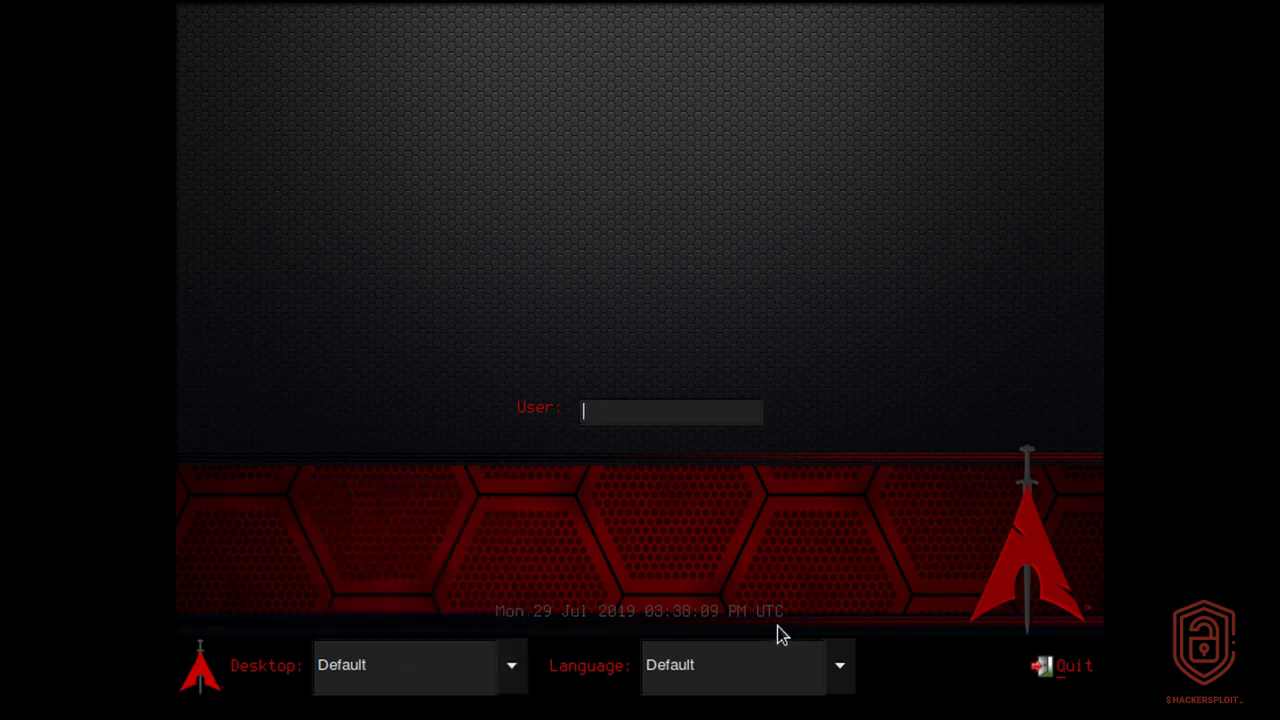
left_click(353, 688)
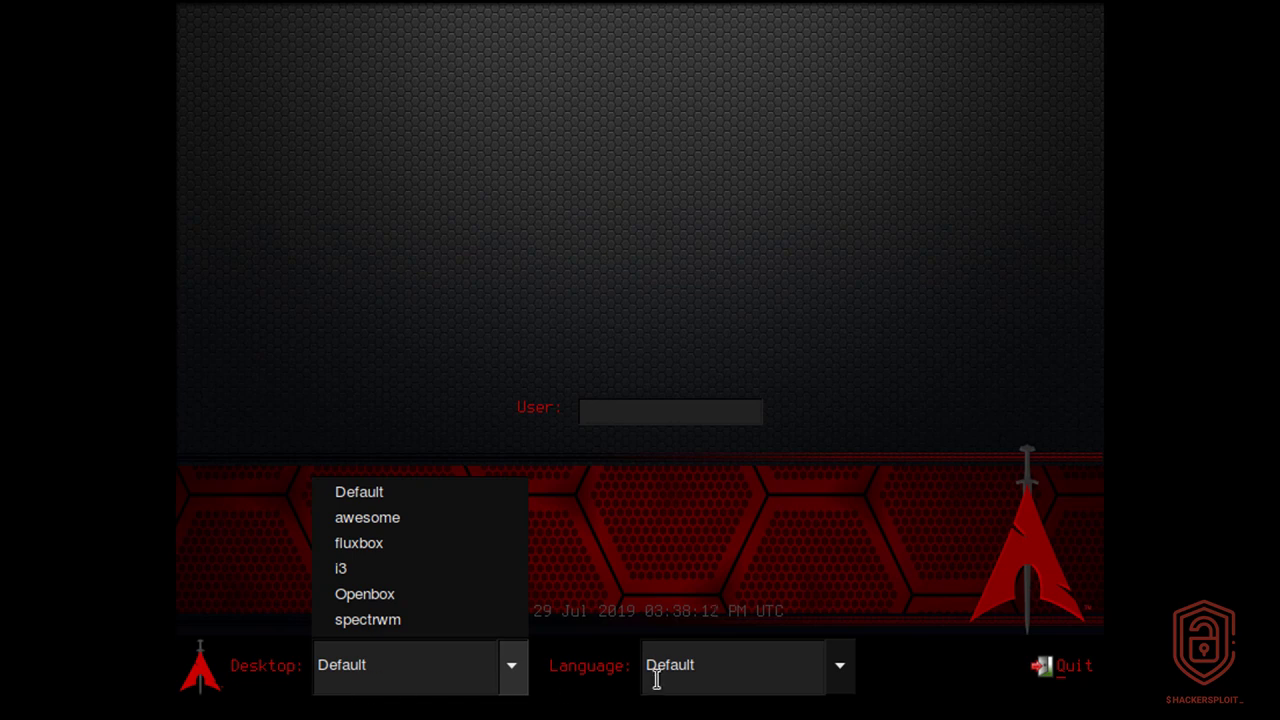
left_click(794, 593)
left_click(788, 671)
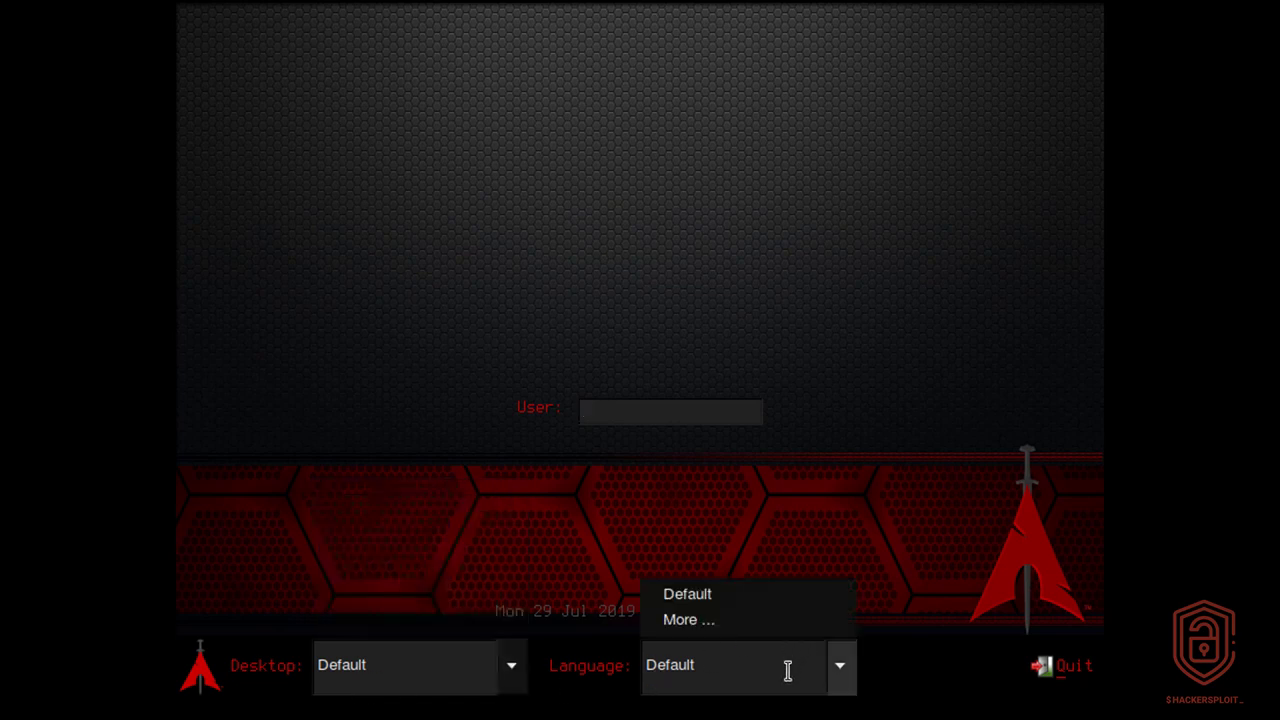
left_click(788, 671)
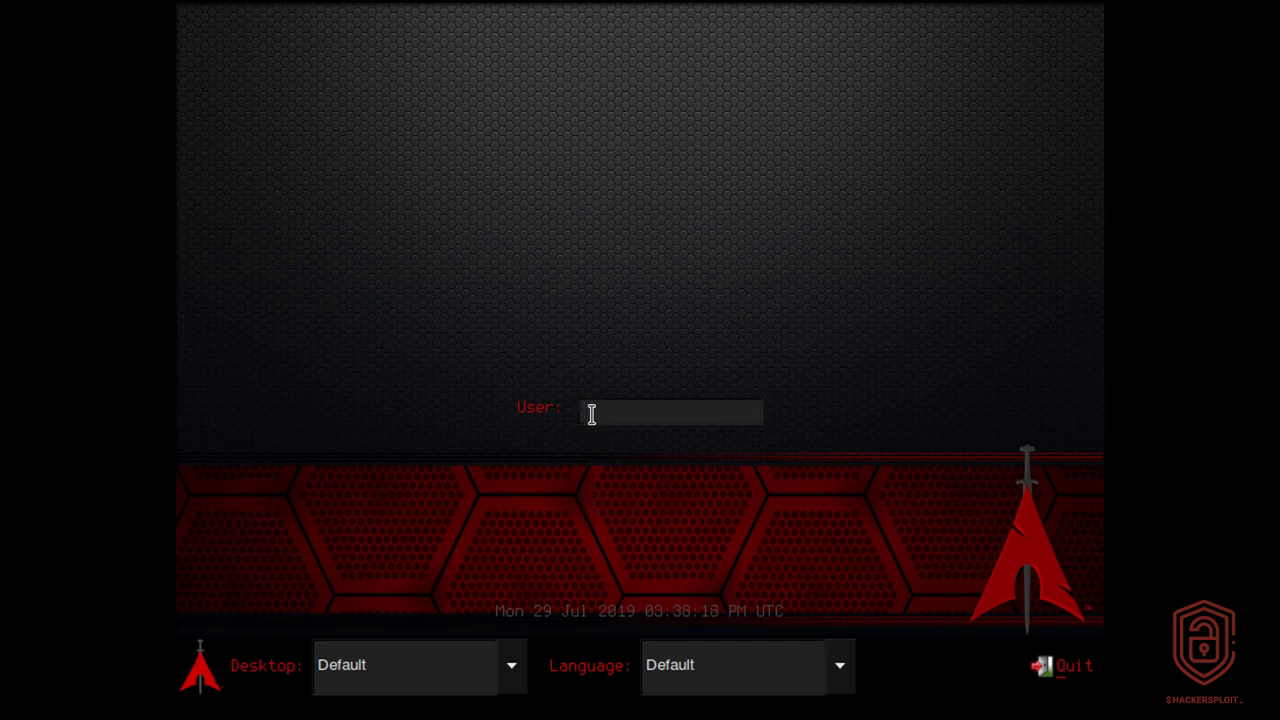
Step: Log in to the live system as root, entering the account password
type("root")
key("Return")
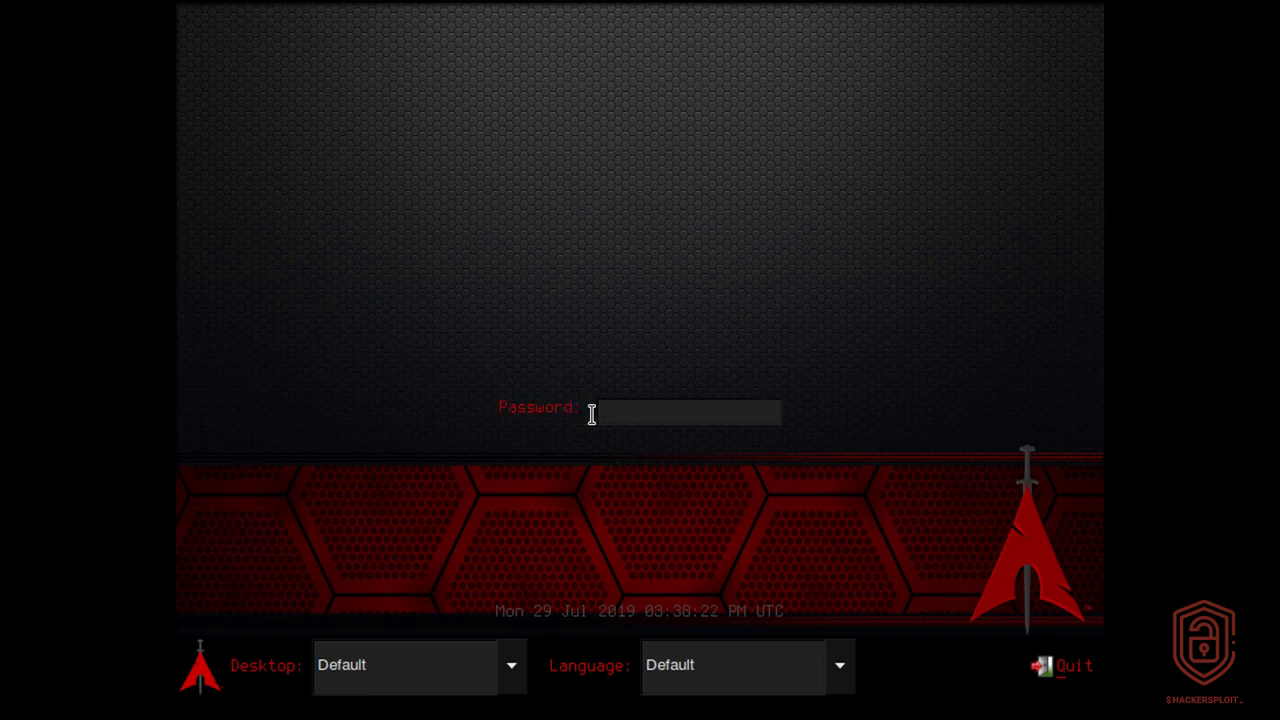
type("blackarch")
key("Return")
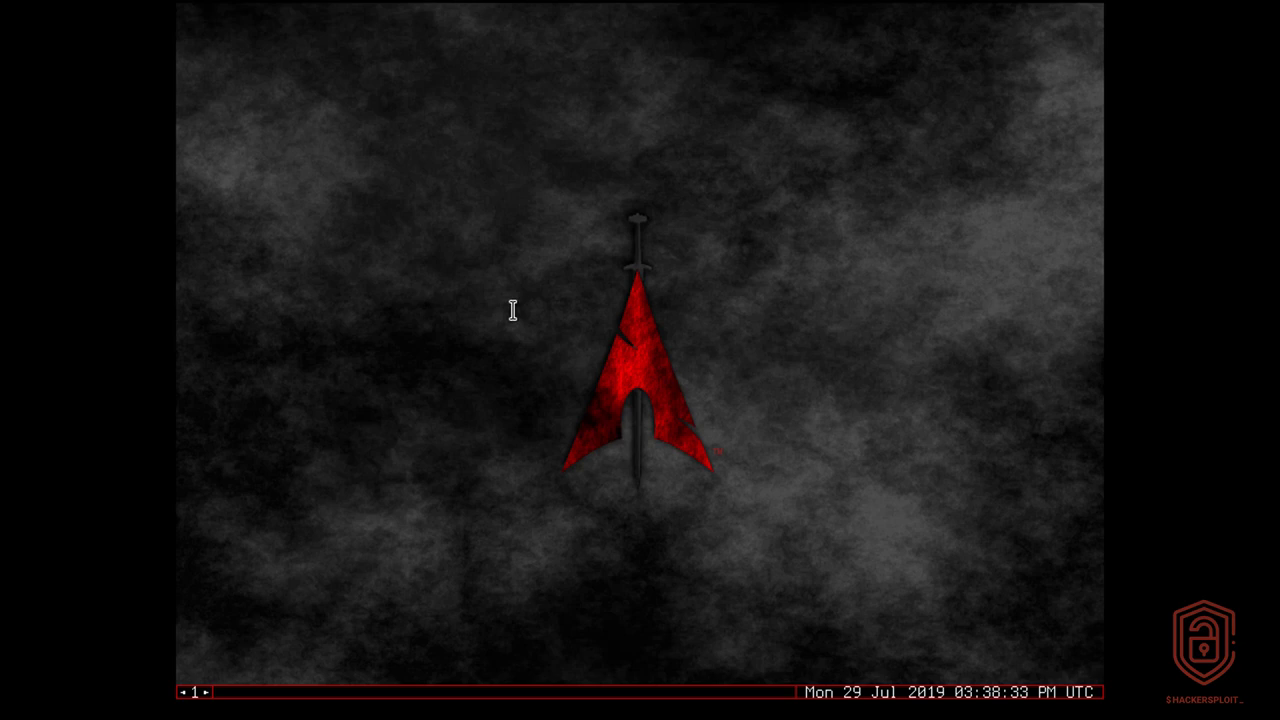
Step: Check the wired network connection in the wicd-gtk network manager and close it
right_click(489, 260)
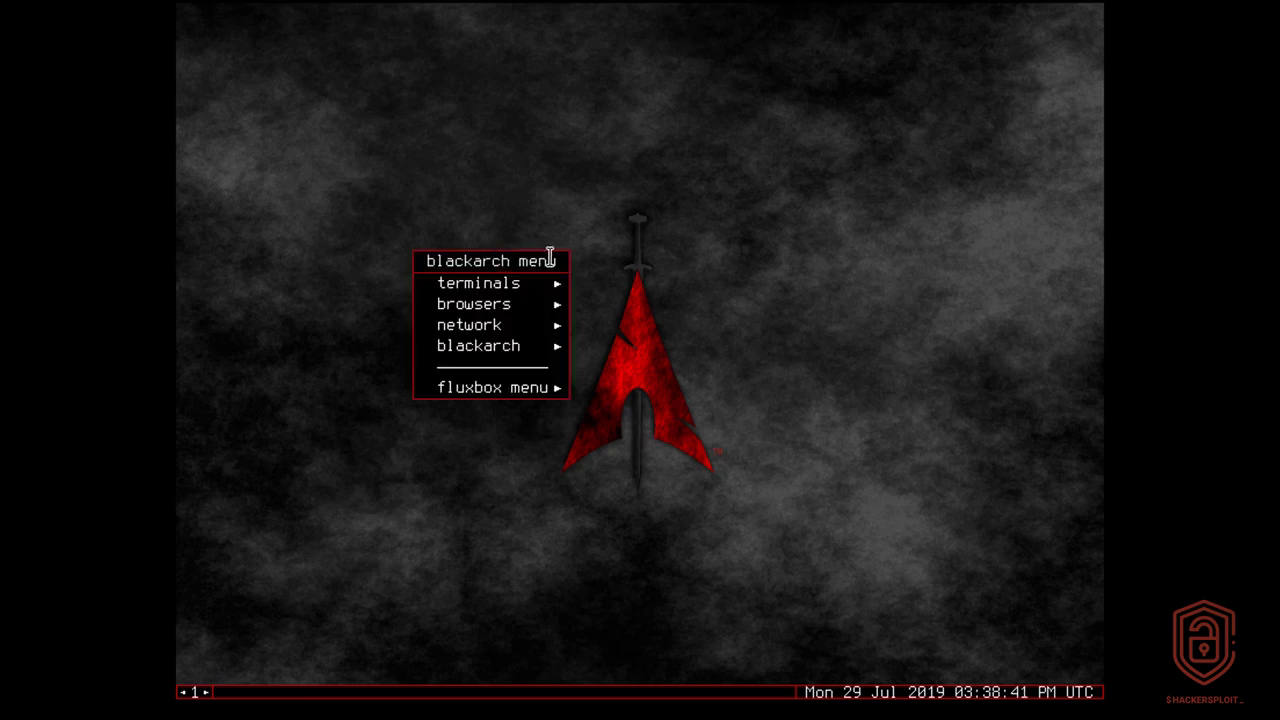
mouse_move(541, 283)
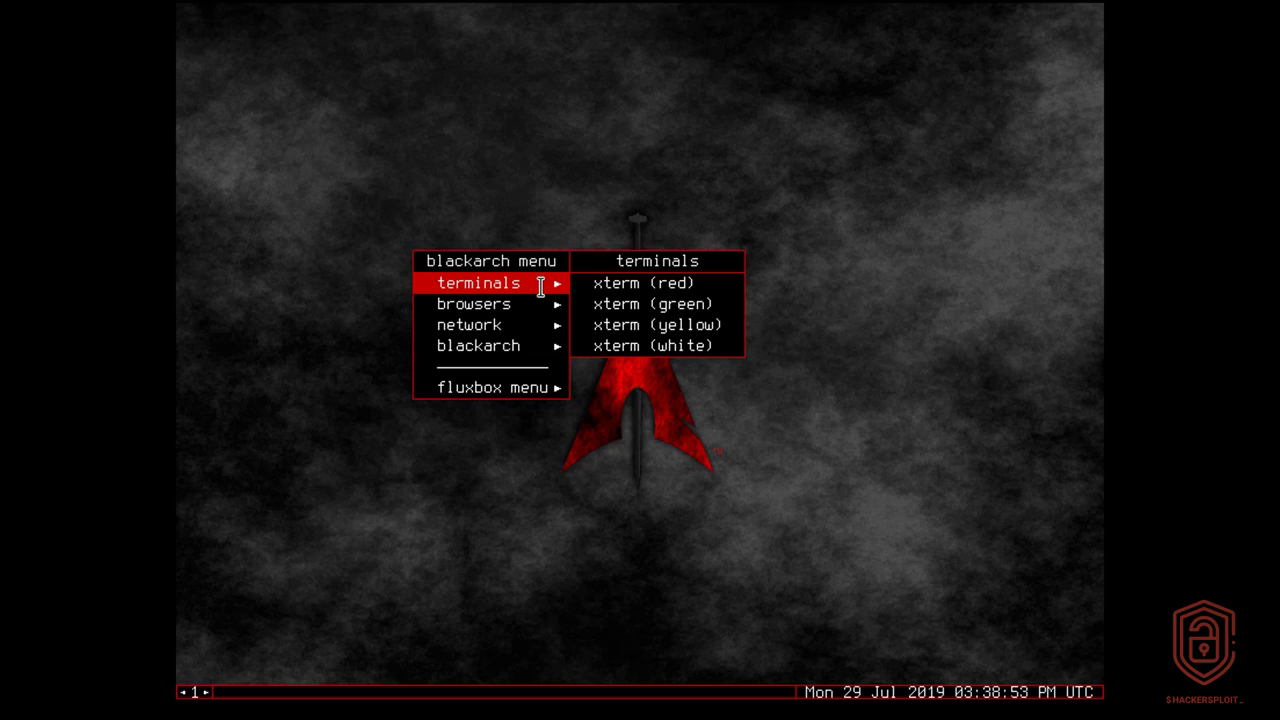
mouse_move(541, 305)
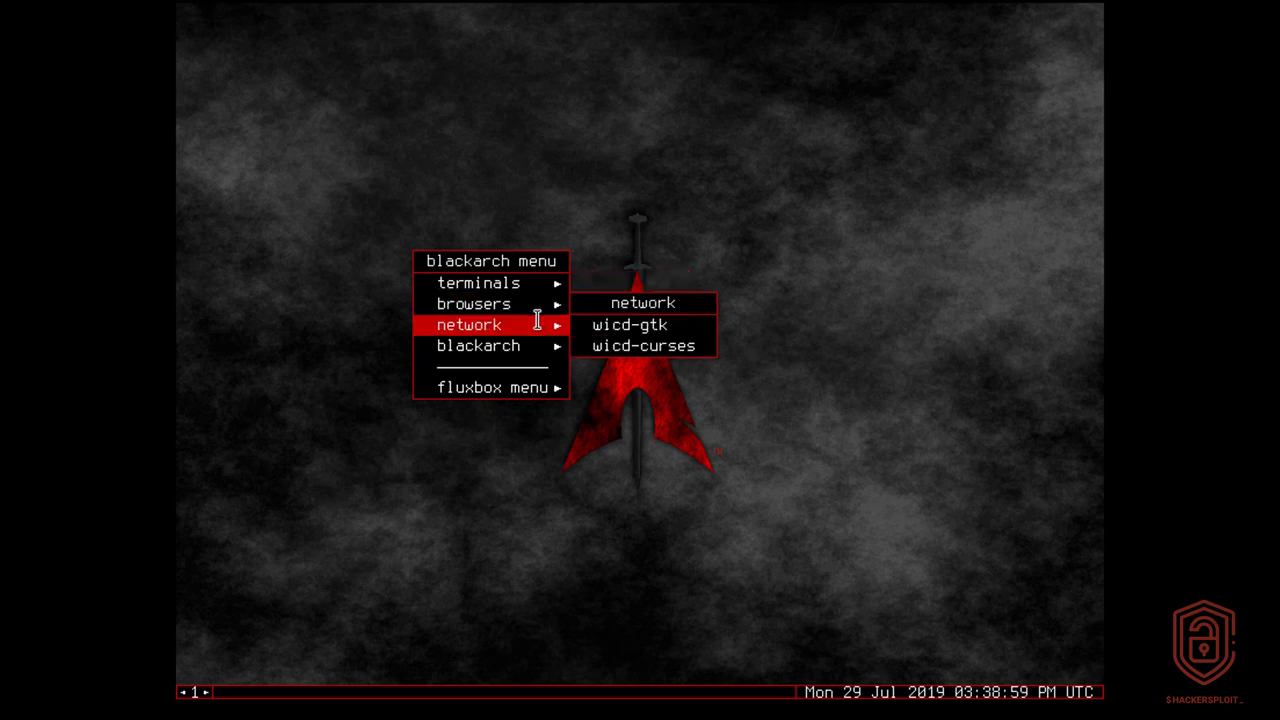
left_click(624, 320)
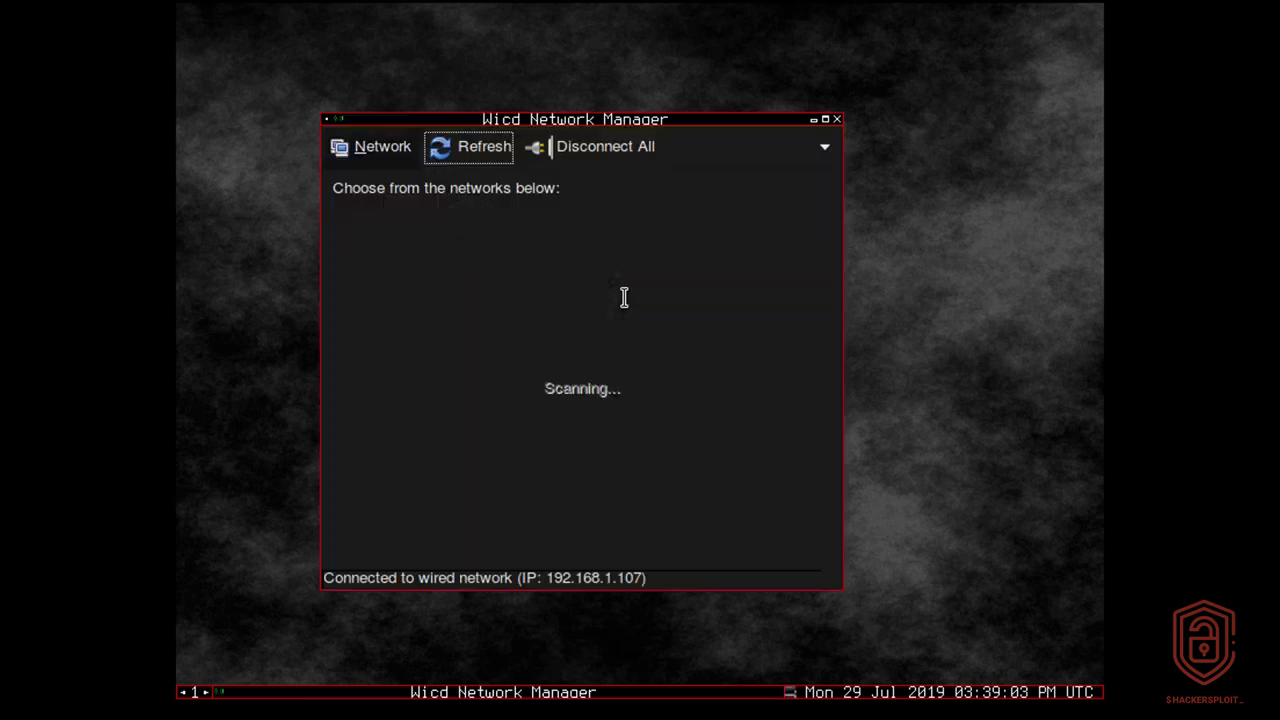
left_click_drag(609, 120, 654, 122)
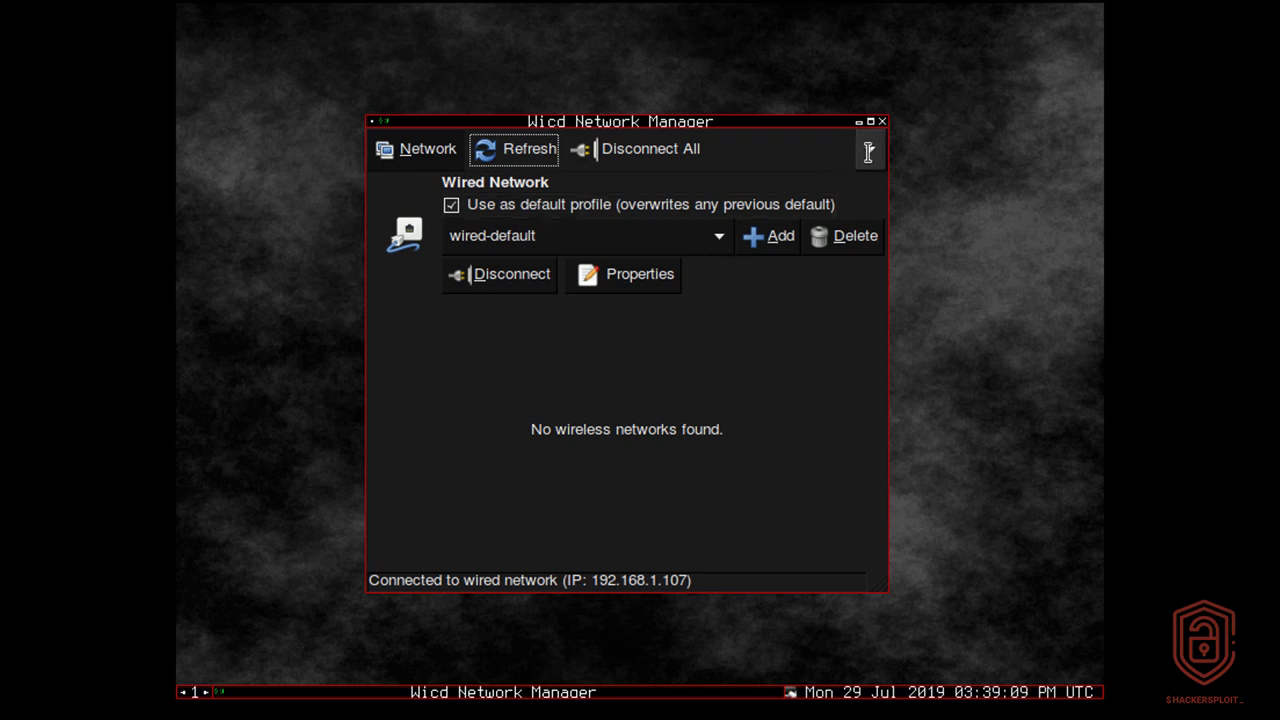
left_click(881, 121)
Step: Look over the blackarch tool categories in the desktop's application list and dismiss it
right_click(817, 140)
mouse_move(866, 208)
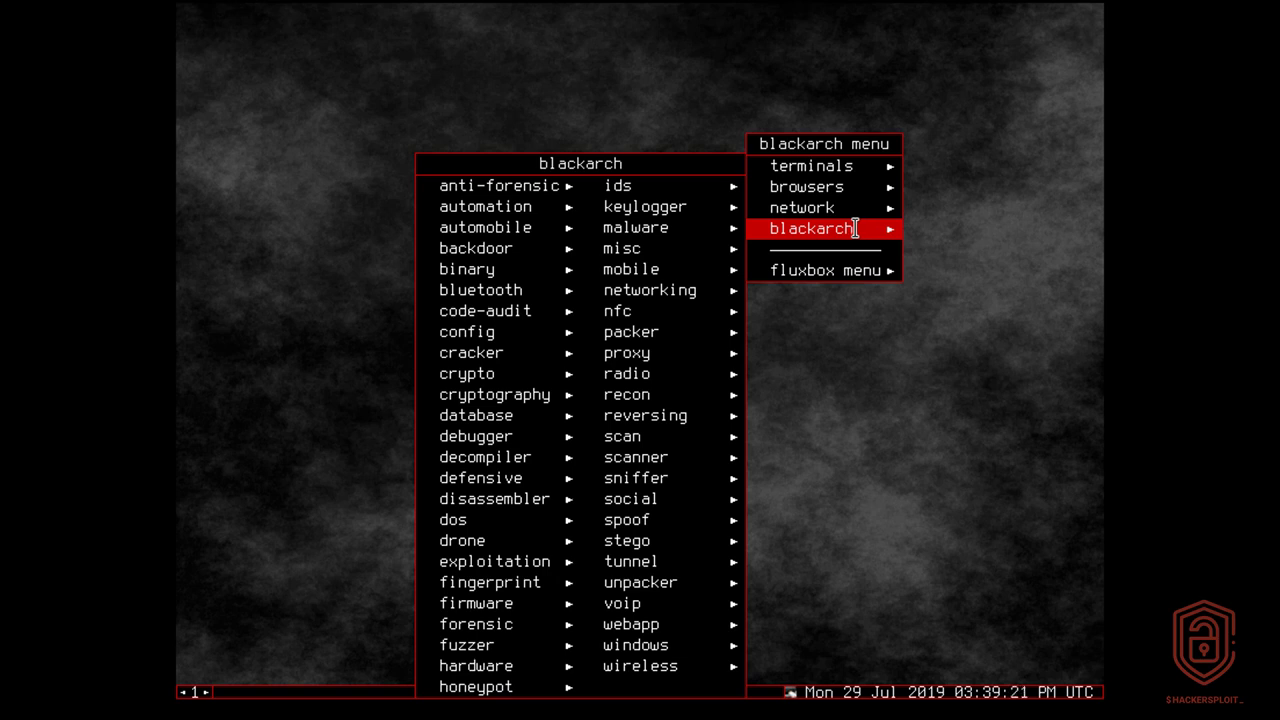
right_click(997, 166)
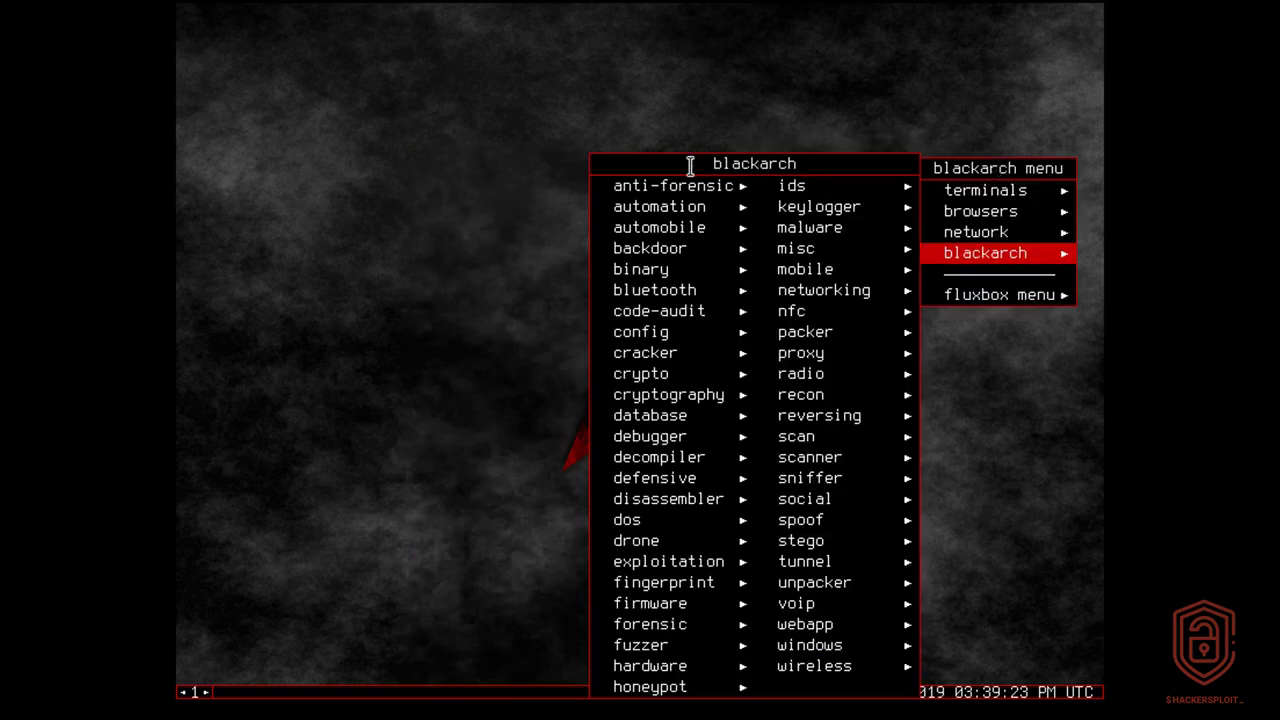
left_click(466, 145)
Step: Open a red xterm terminal and maximize its window
right_click(466, 145)
mouse_move(506, 166)
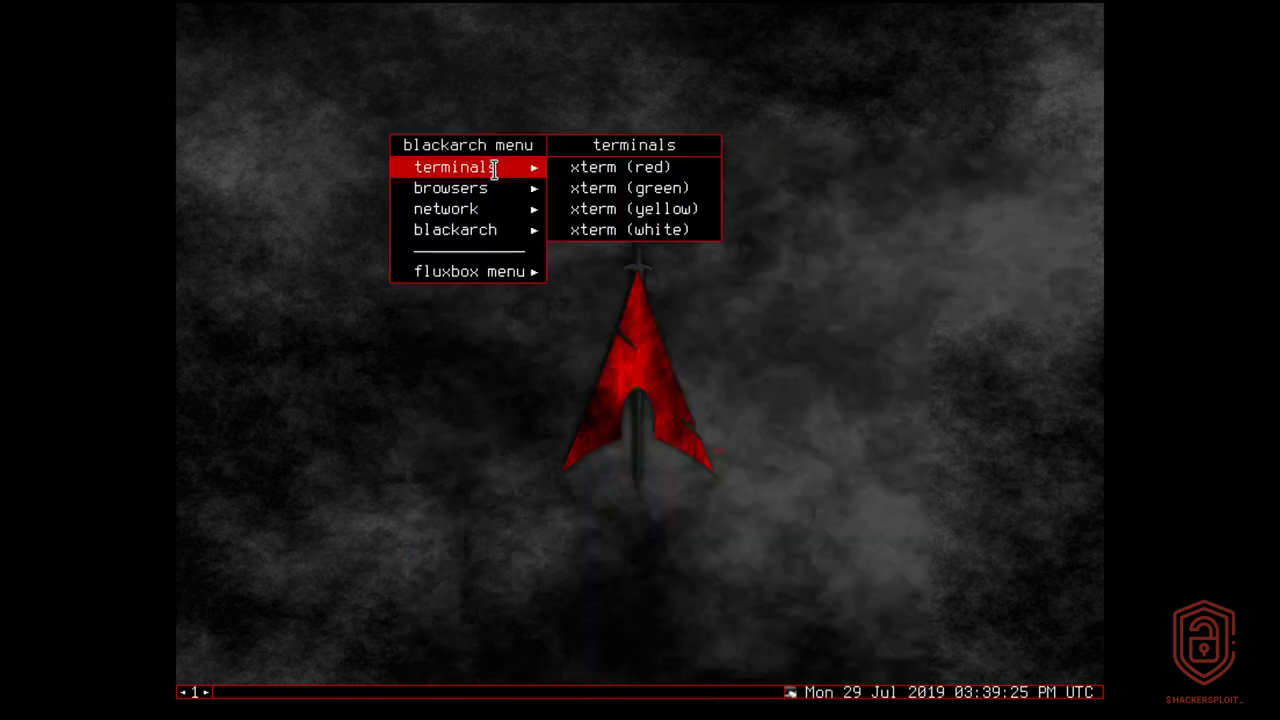
left_click(637, 168)
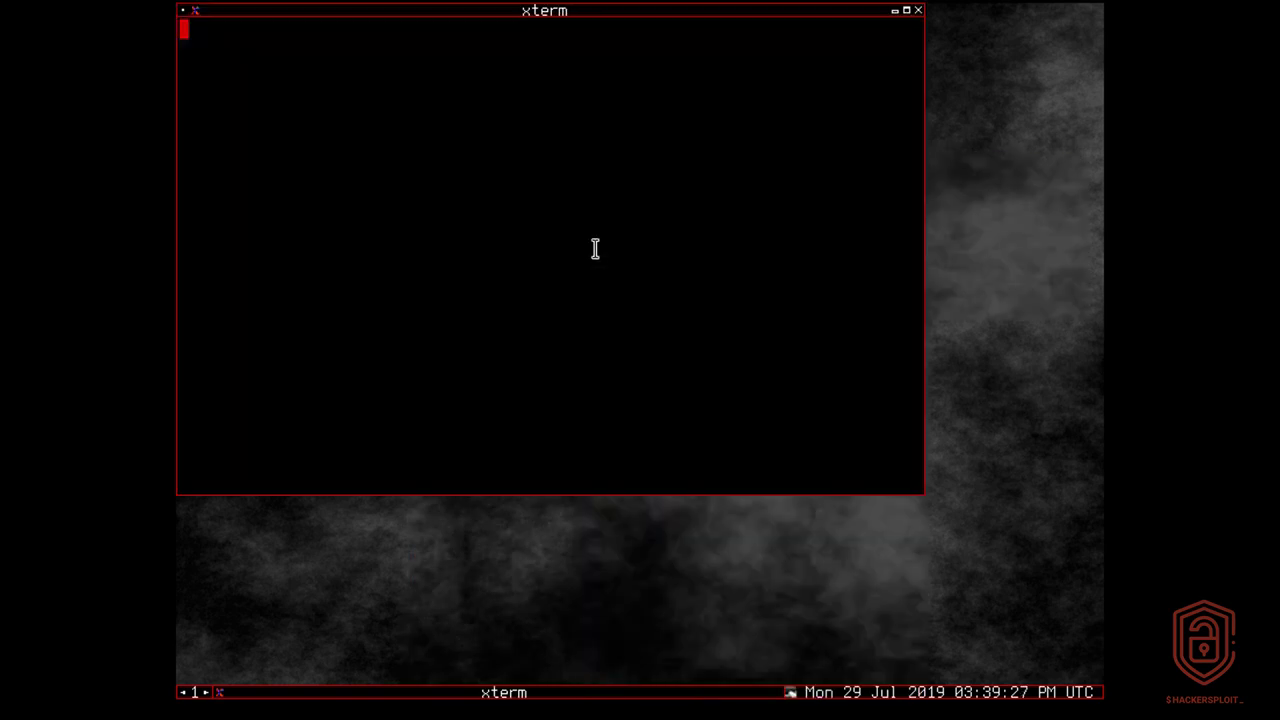
left_click(906, 10)
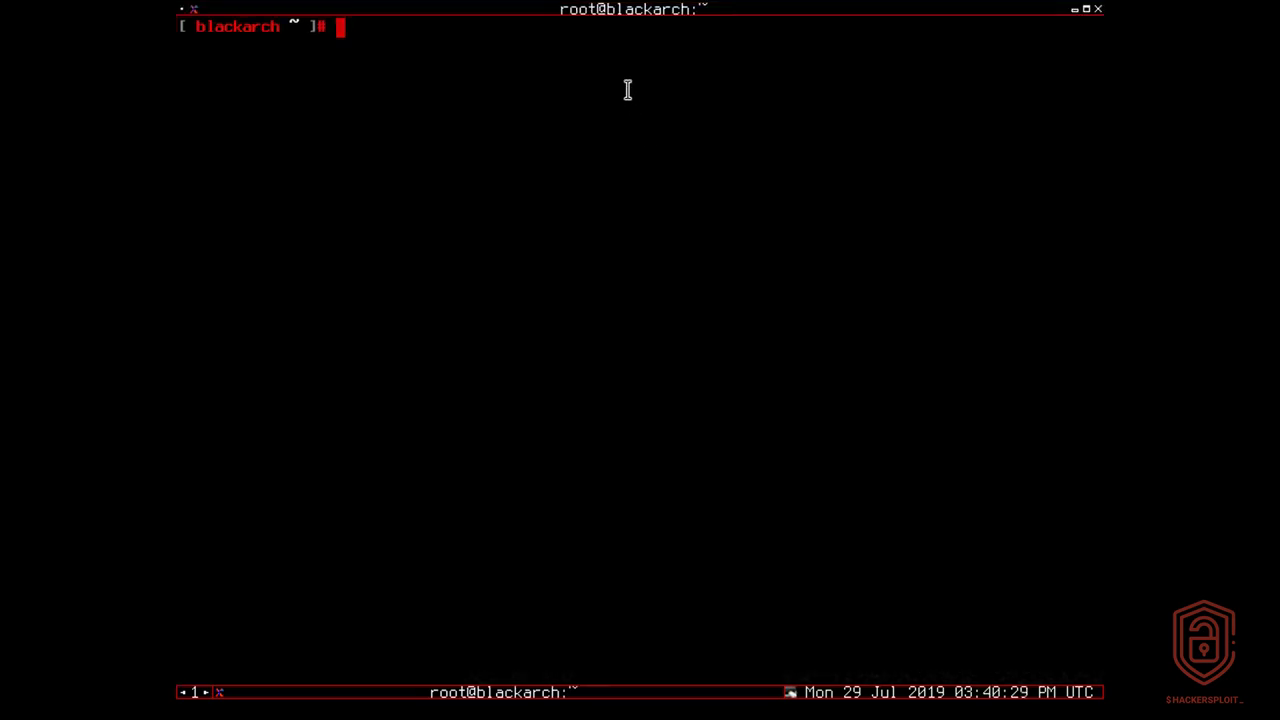
Step: Synchronize the package databases with pacman -Sy
type("pacman -")
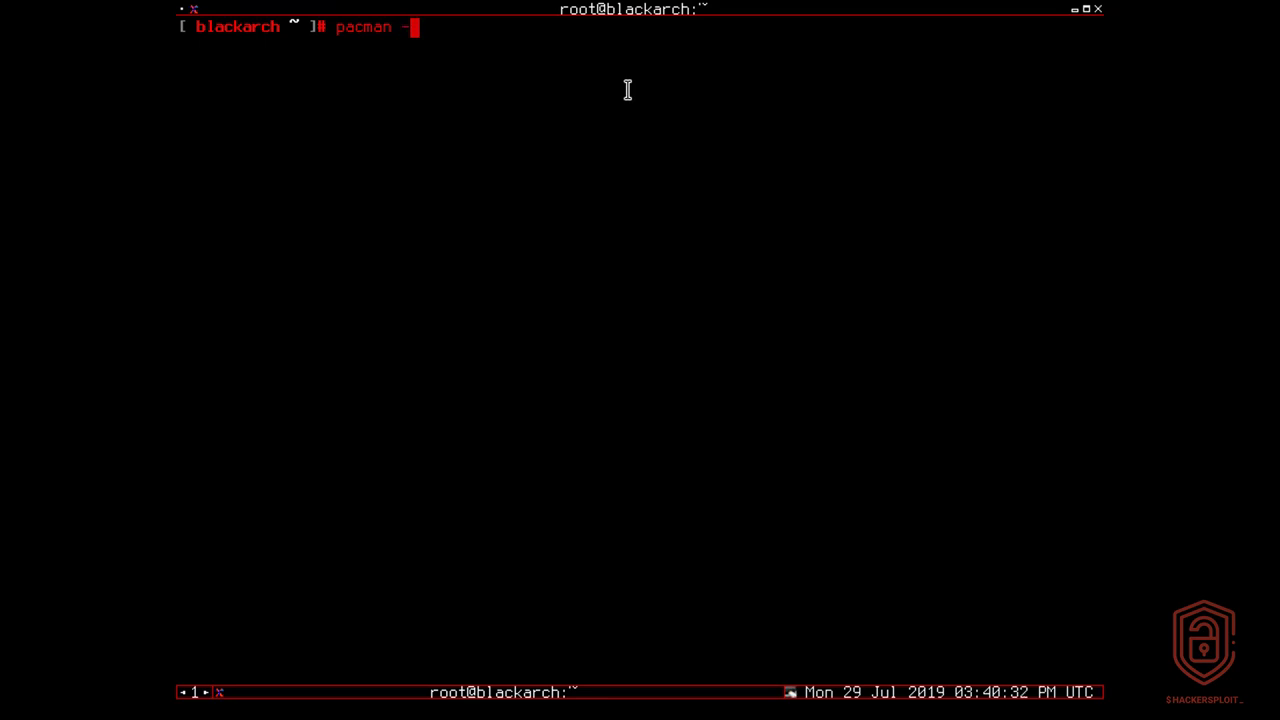
type("Sy")
key("Return")
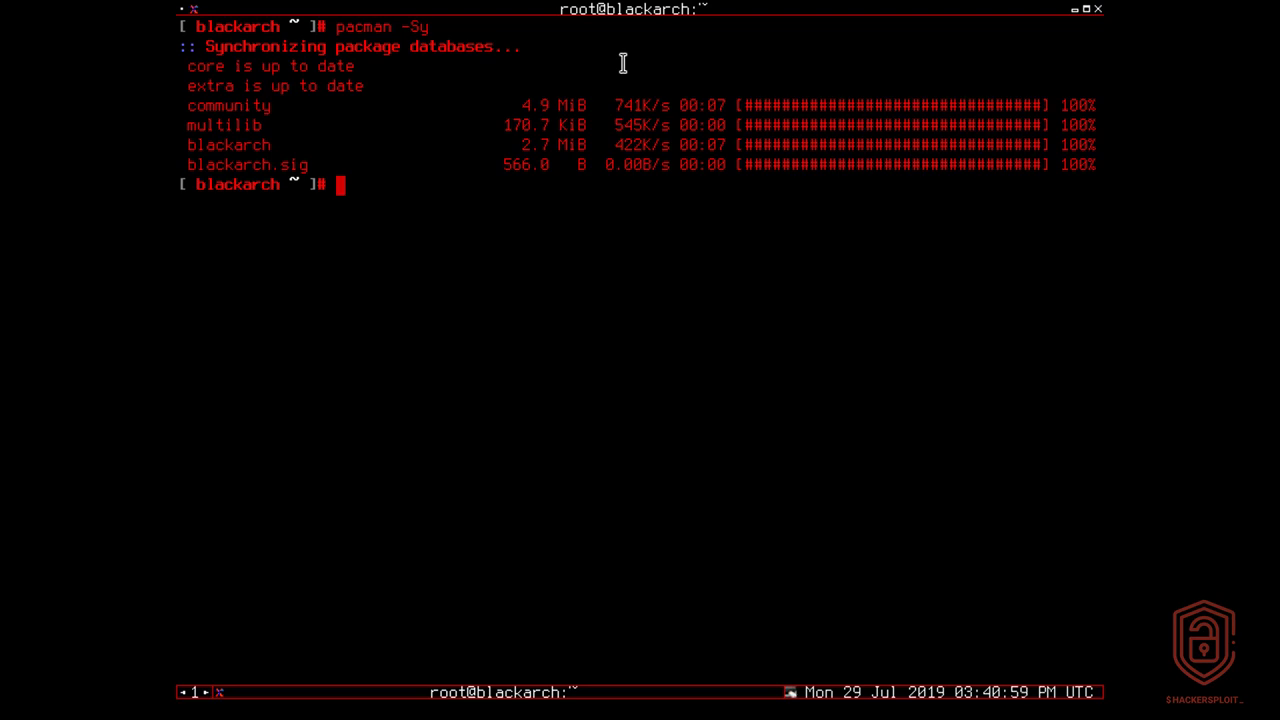
Step: View the installer script /usr/bin/blackarch-install in nano
type("blackarch-install")
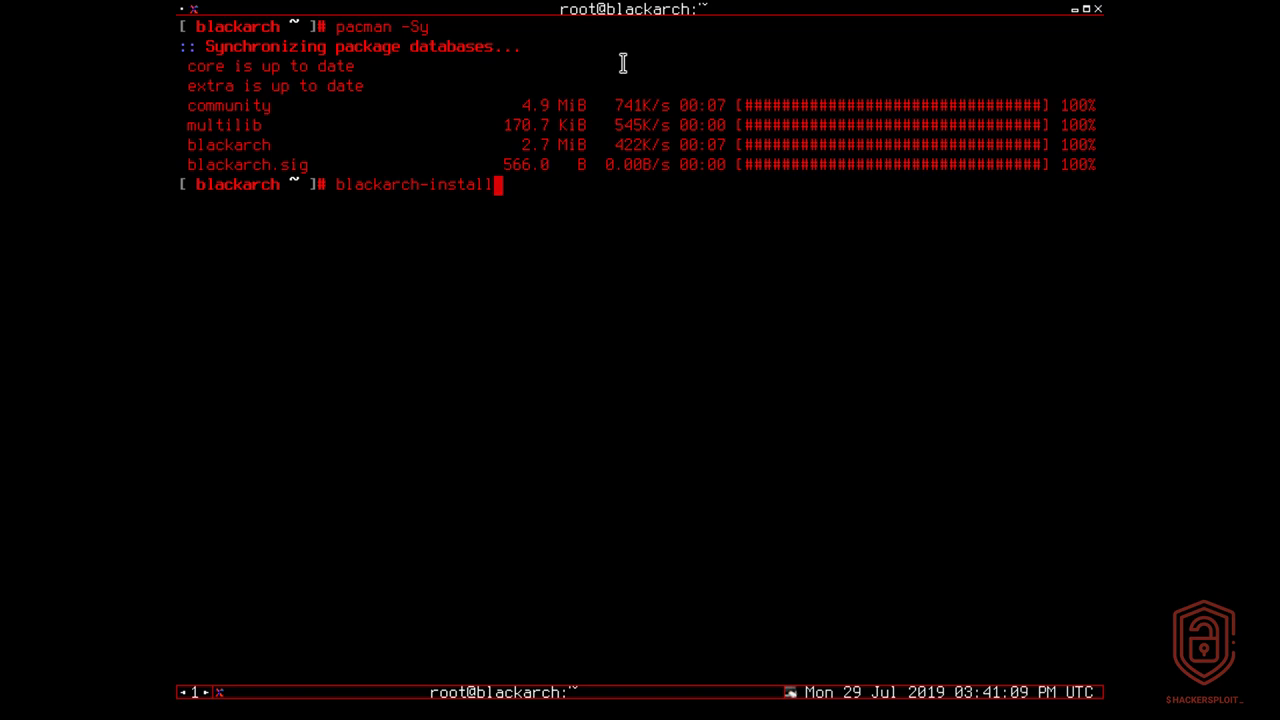
key("Left")
key("Left")
key("Left")
key("Left")
key("Left")
key("Left")
key("Left")
key("Left")
key("Left")
key("Left")
key("Left")
key("Left")
key("Left")
key("Left")
key("Left")
key("Left")
key("Left")
type("nano /")
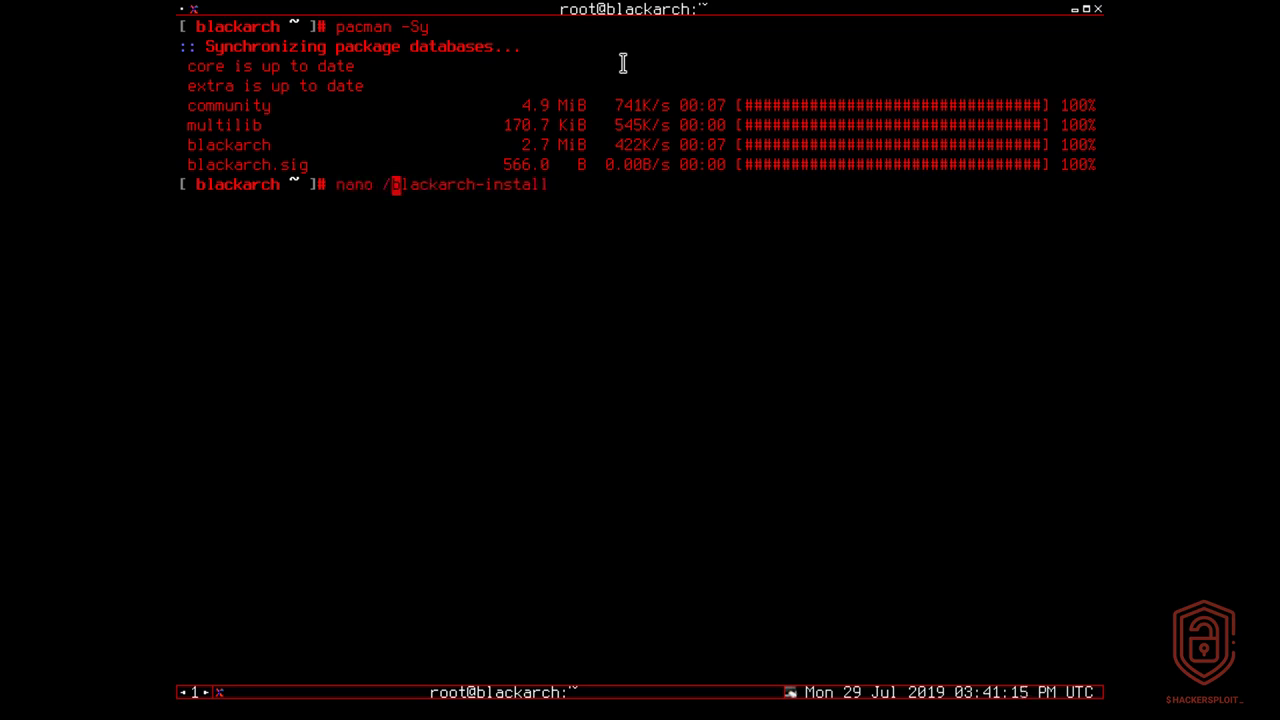
type("usr/bin/")
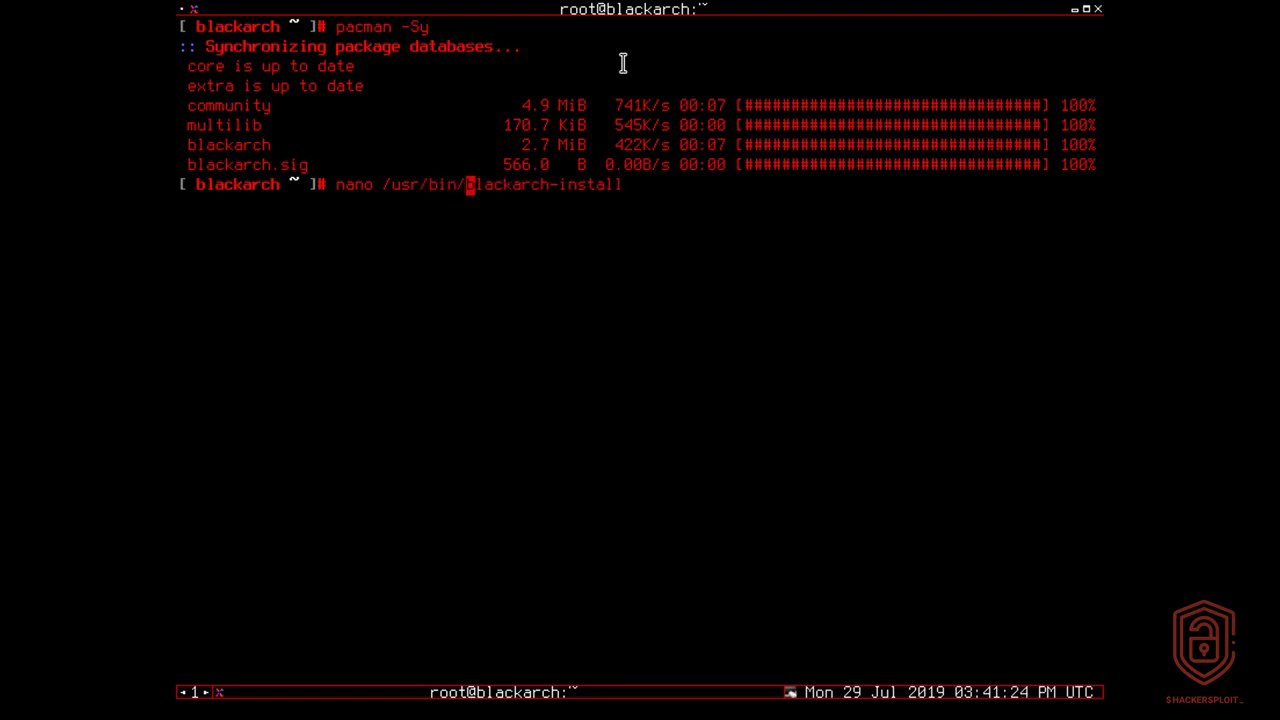
key("Right")
key("Right")
key("Right")
key("Right")
key("Right")
key("Right")
key("Right")
key("Right")
key("Right")
key("Right")
key("Right")
key("Right")
key("Right")
key("Right")
key("Right")
key("Right")
key("Right")
key("Tab")
key("Tab")
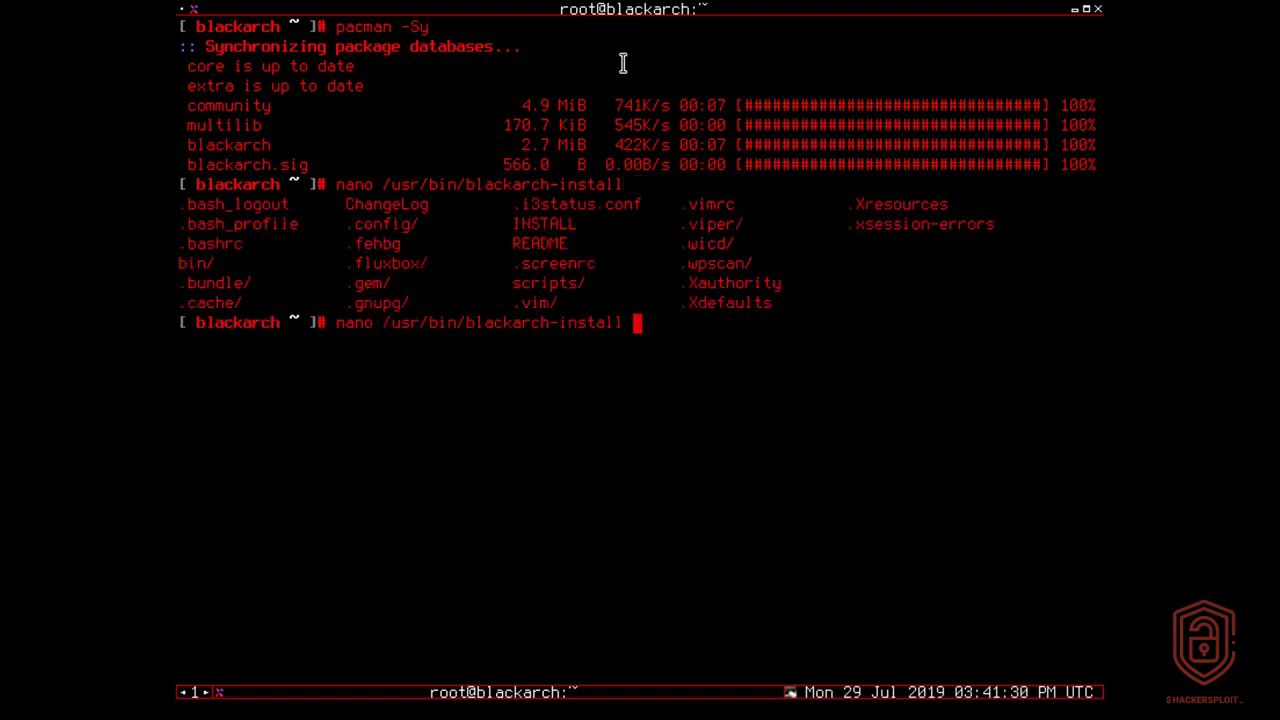
key("Return")
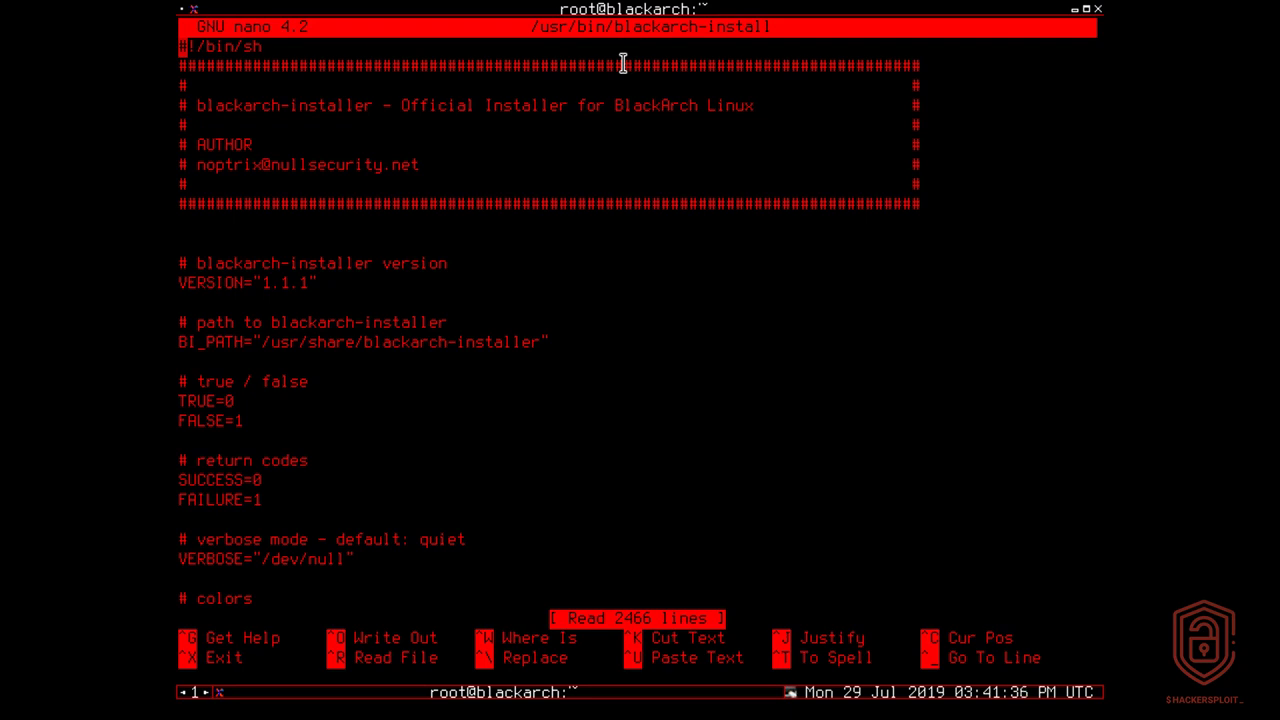
Step: Exit nano and run the blackarch-install command to start the installer
key("ctrl+x")
key("Up")
key("Left")
key("Left")
key("Left")
key("Left")
key("Left")
key("Left")
key("Left")
key("Left")
key("Left")
key("Left")
key("Left")
key("Left")
key("Left")
key("Left")
key("Left")
key("Left")
key("Left")
key("Left")
key("BackSpace")
key("BackSpace")
key("BackSpace")
key("BackSpace")
key("BackSpace")
key("BackSpace")
key("BackSpace")
key("BackSpace")
key("BackSpace")
key("BackSpace")
key("BackSpace")
key("BackSpace")
key("BackSpace")
key("BackSpace")
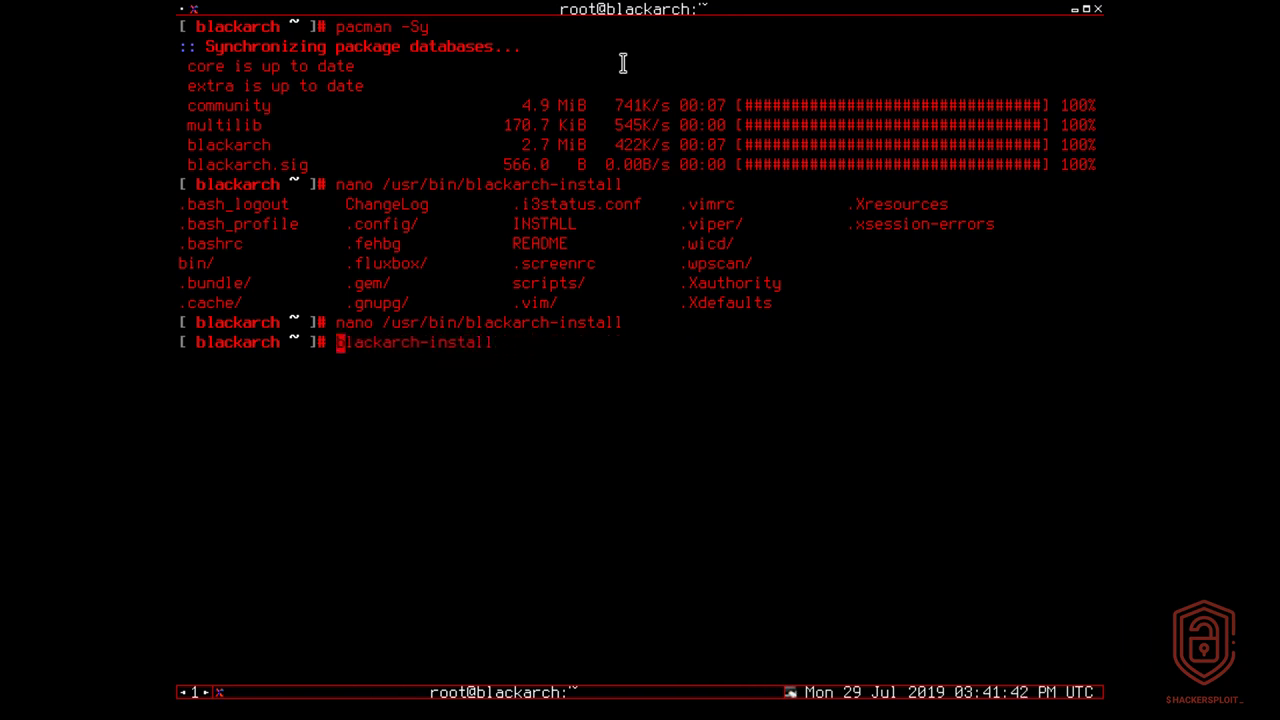
key("Return")
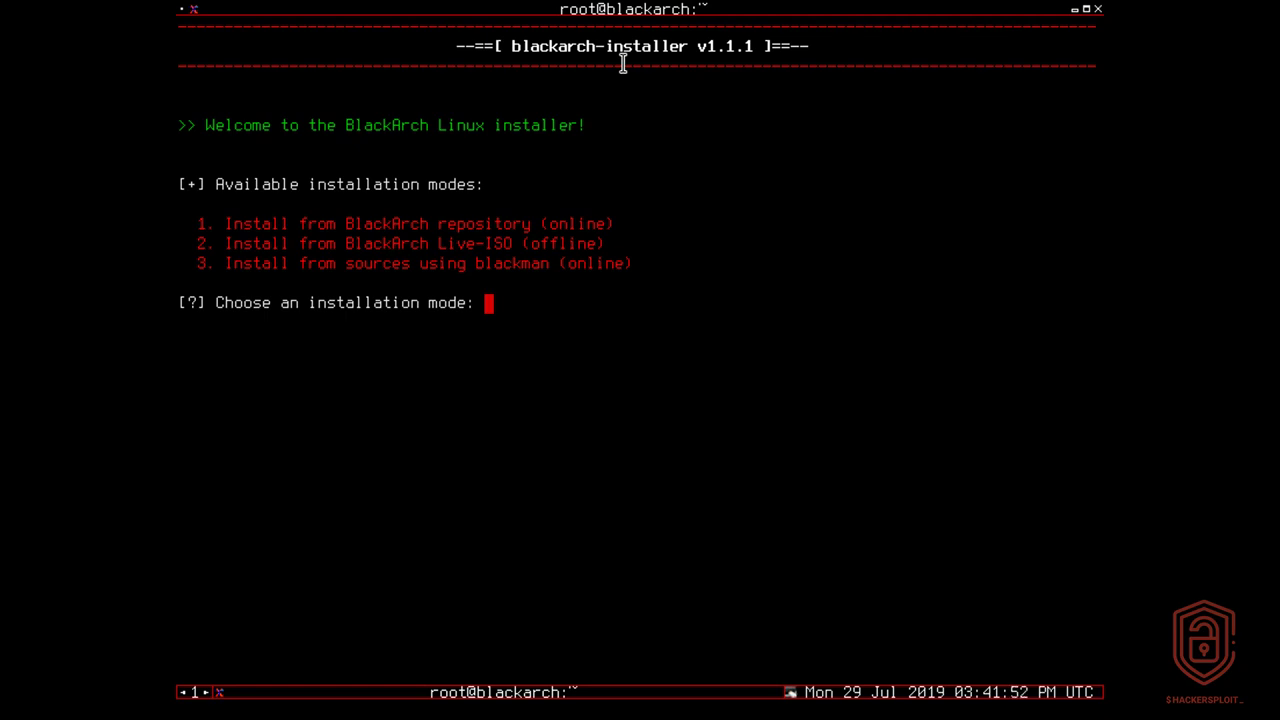
Step: Choose installation mode 2, Install from BlackArch Live-ISO (offline), and output mode 2, Verbose
double_click(440, 224)
triple_click(438, 224)
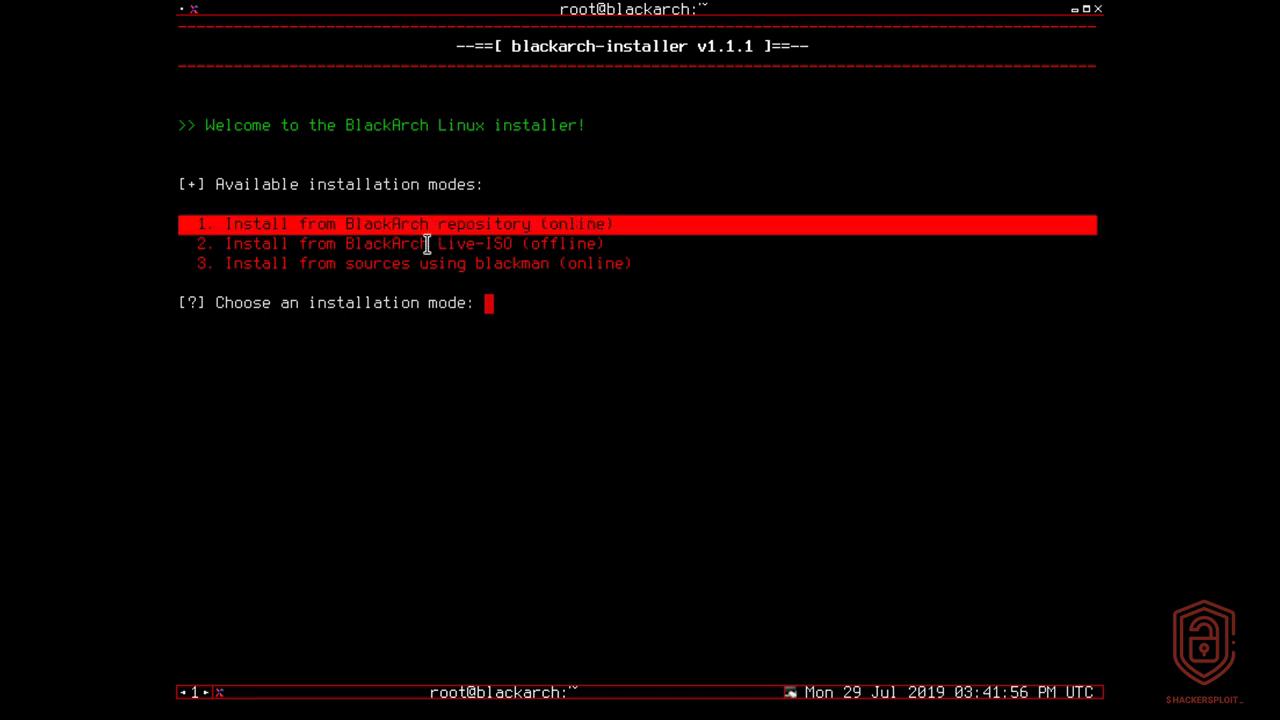
left_click(427, 243)
double_click(427, 243)
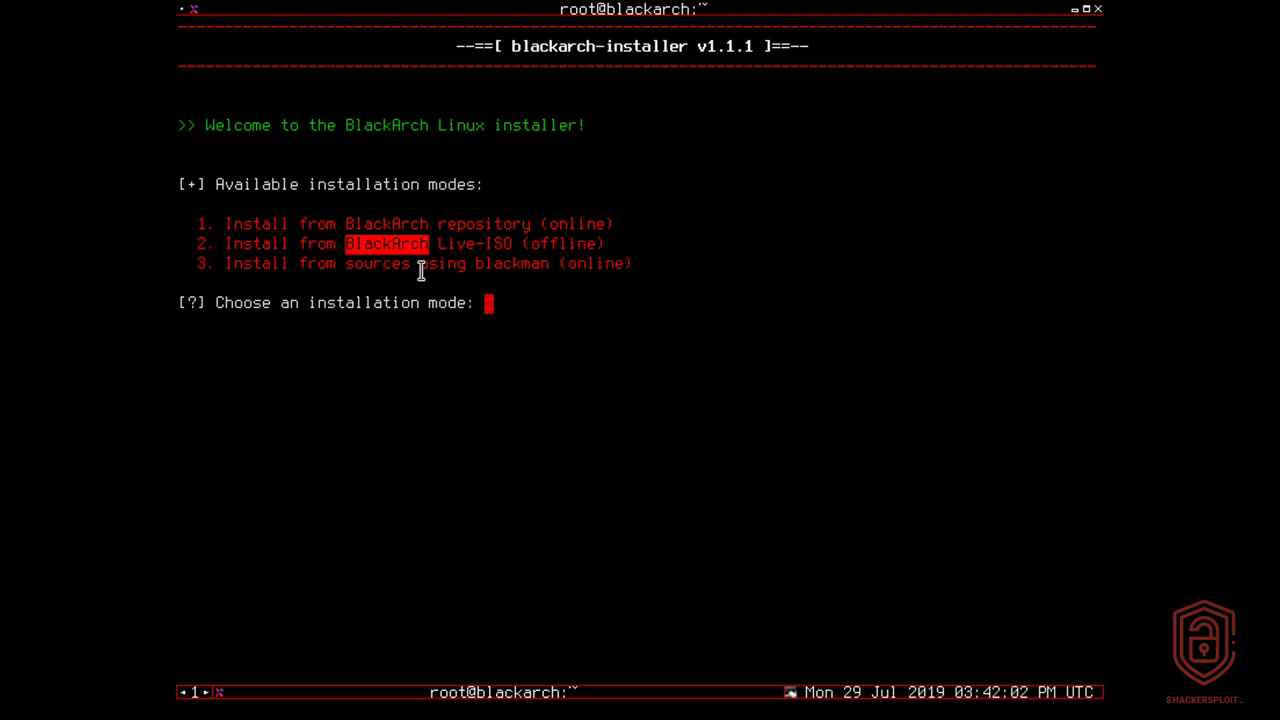
left_click(537, 303)
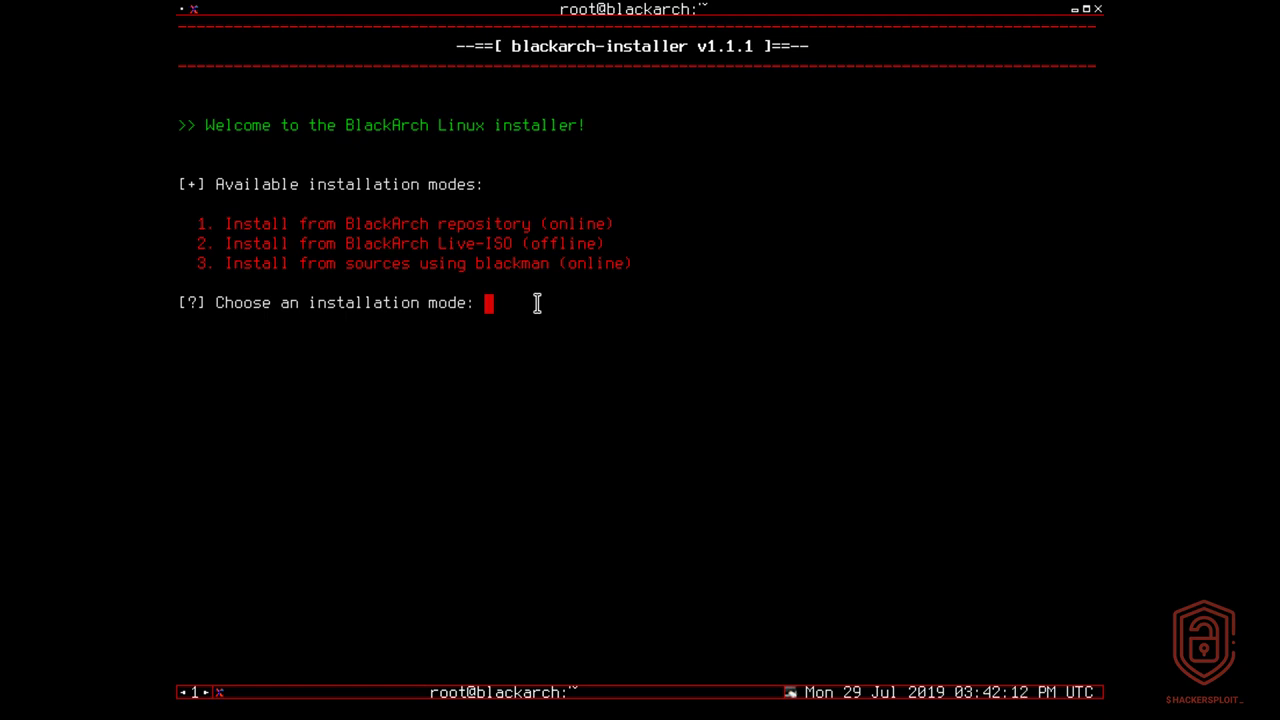
type("2")
key("Return")
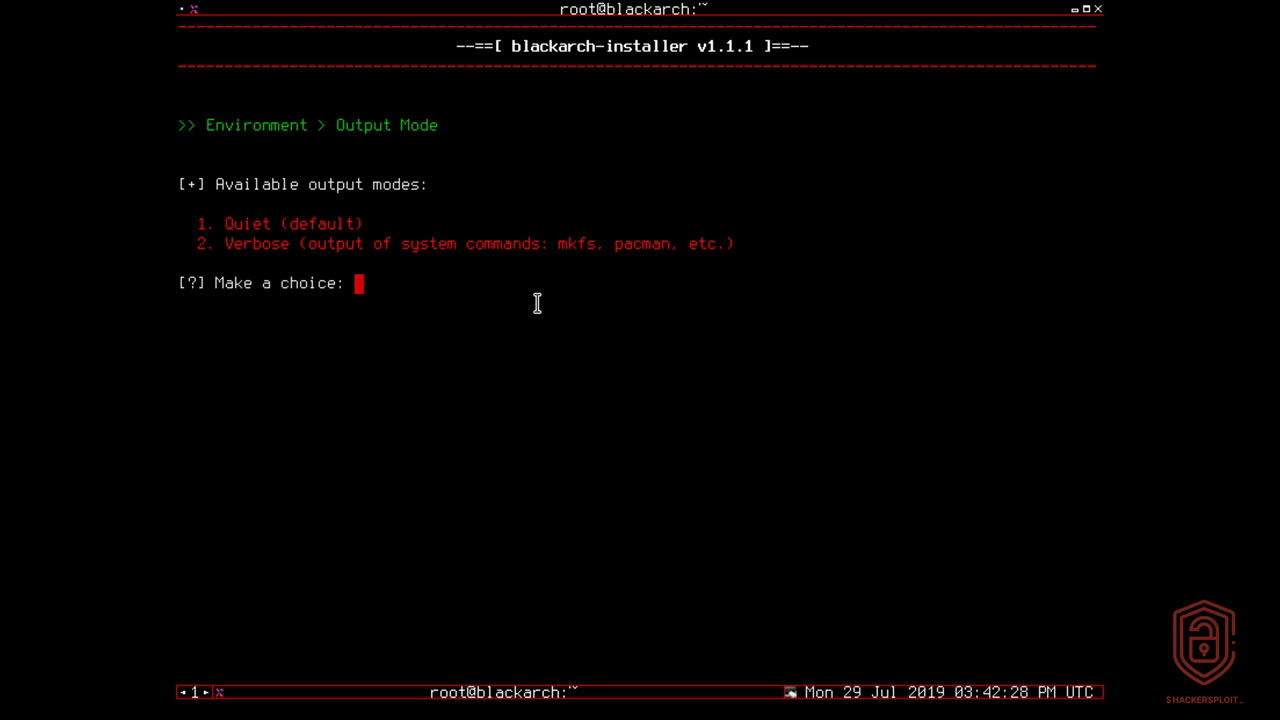
type("2")
key("Return")
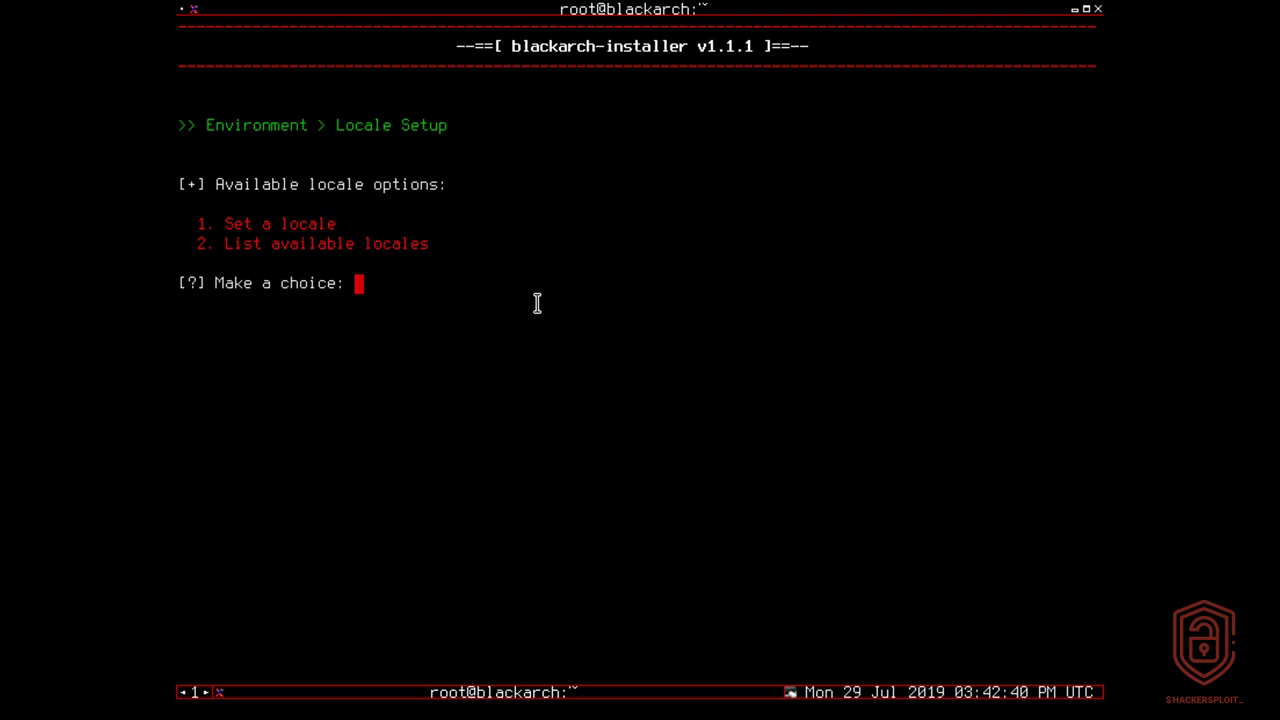
Step: Choose to set a locale and accept the default en_US.UTF-8
type("1")
key("Return")
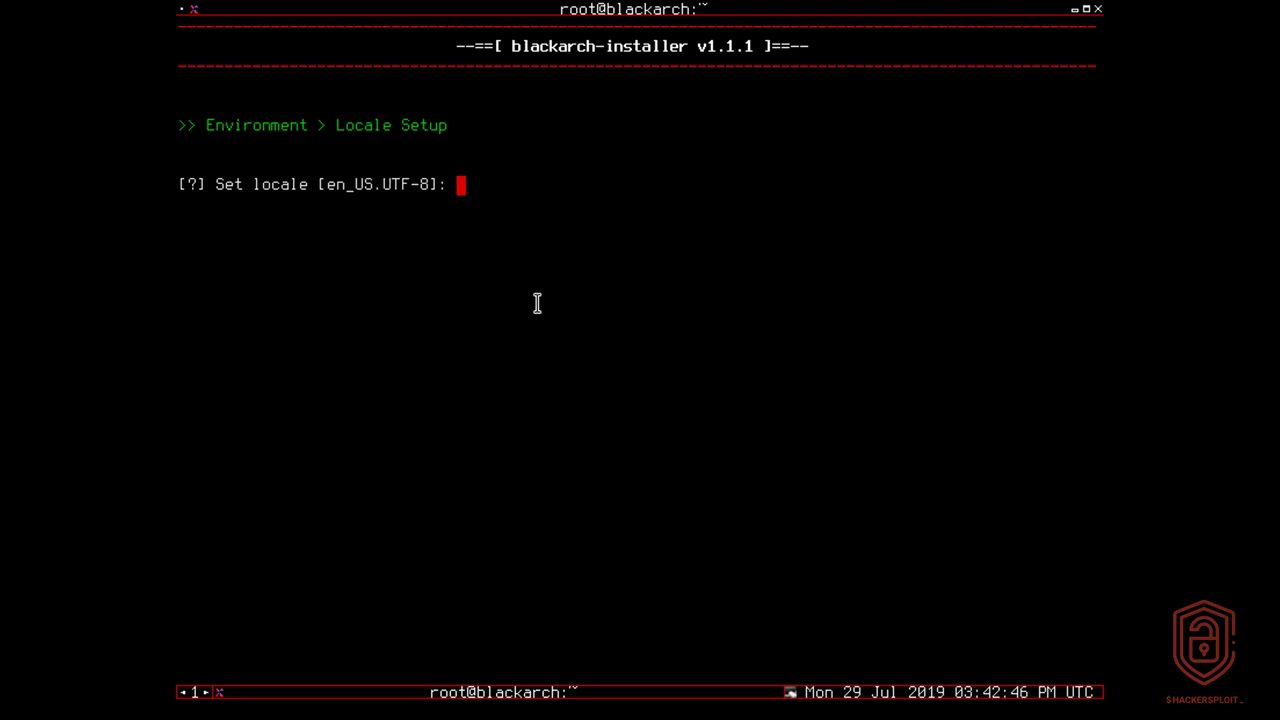
key("Return")
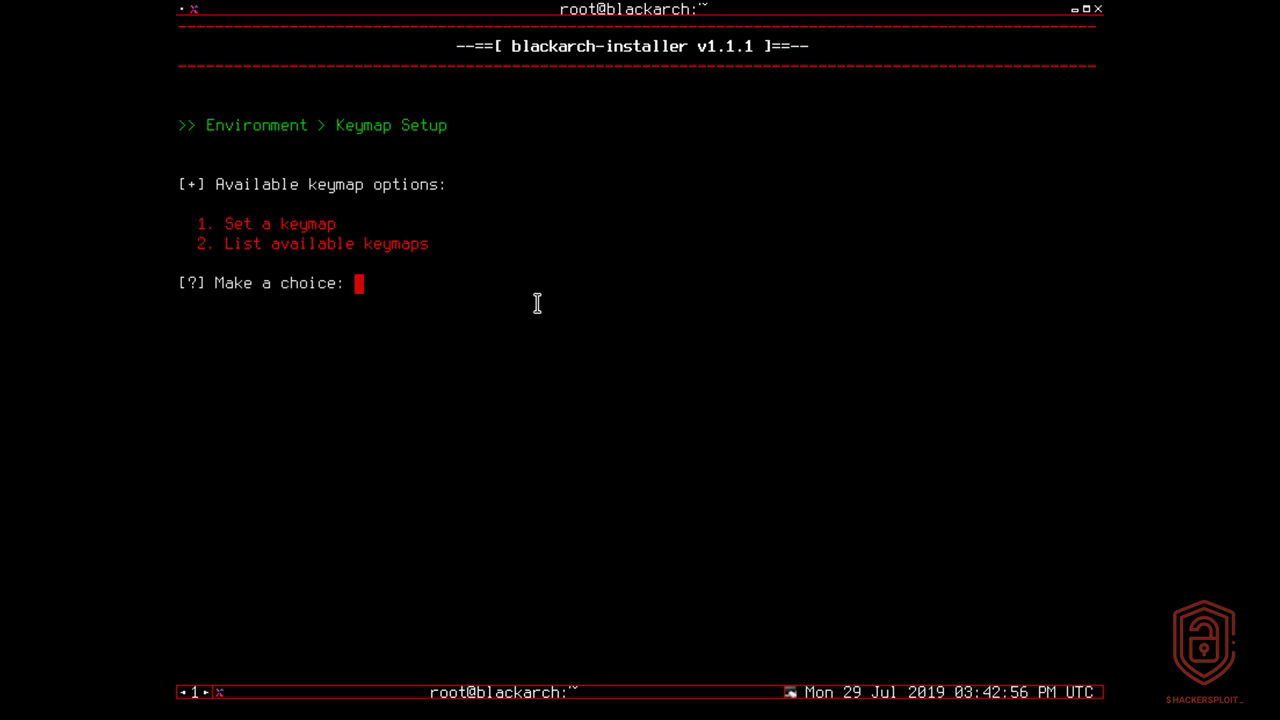
Step: Choose to set a keymap and accept the default us layout
type("1")
key("Return")
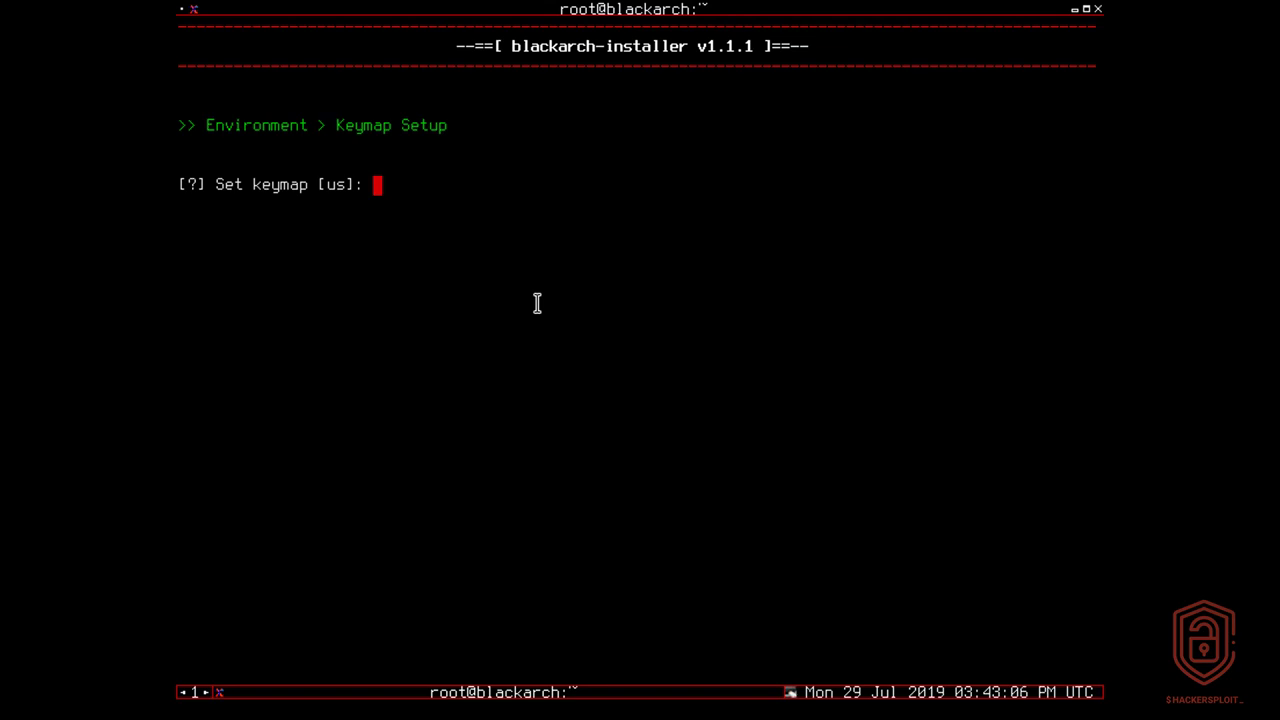
key("Return")
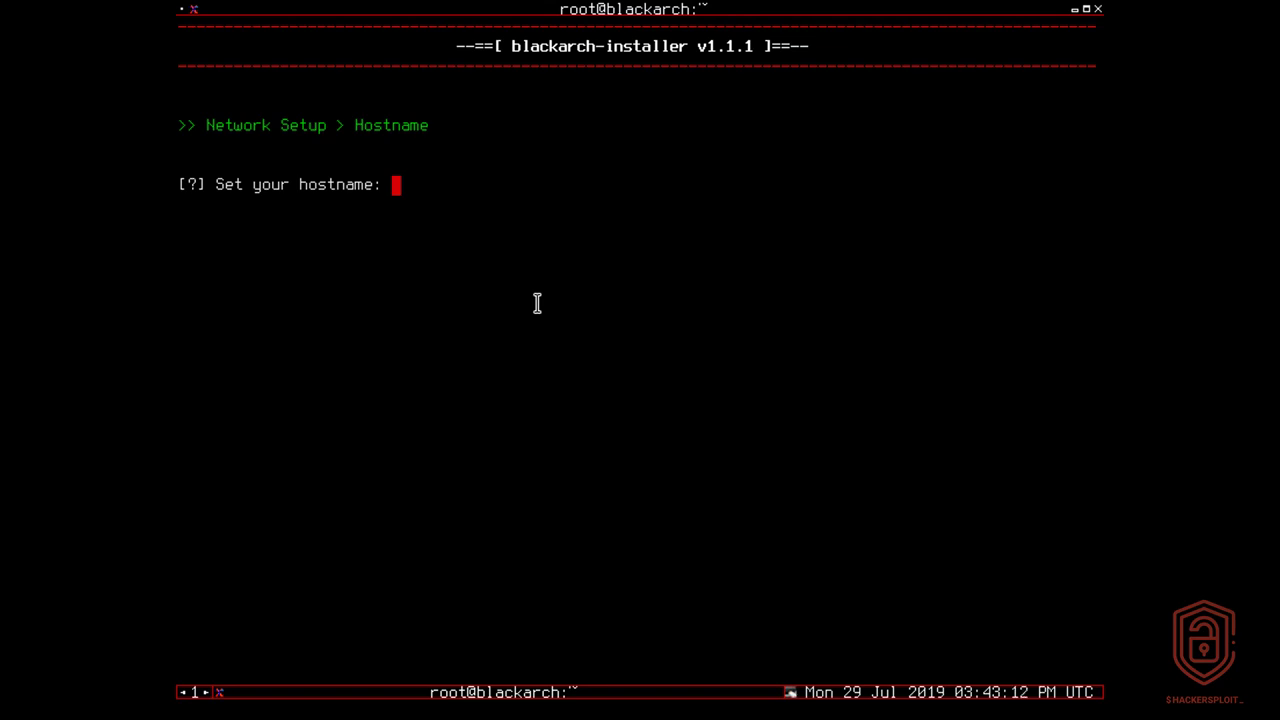
Step: Set the system's hostname to blackbox
type("blackb")
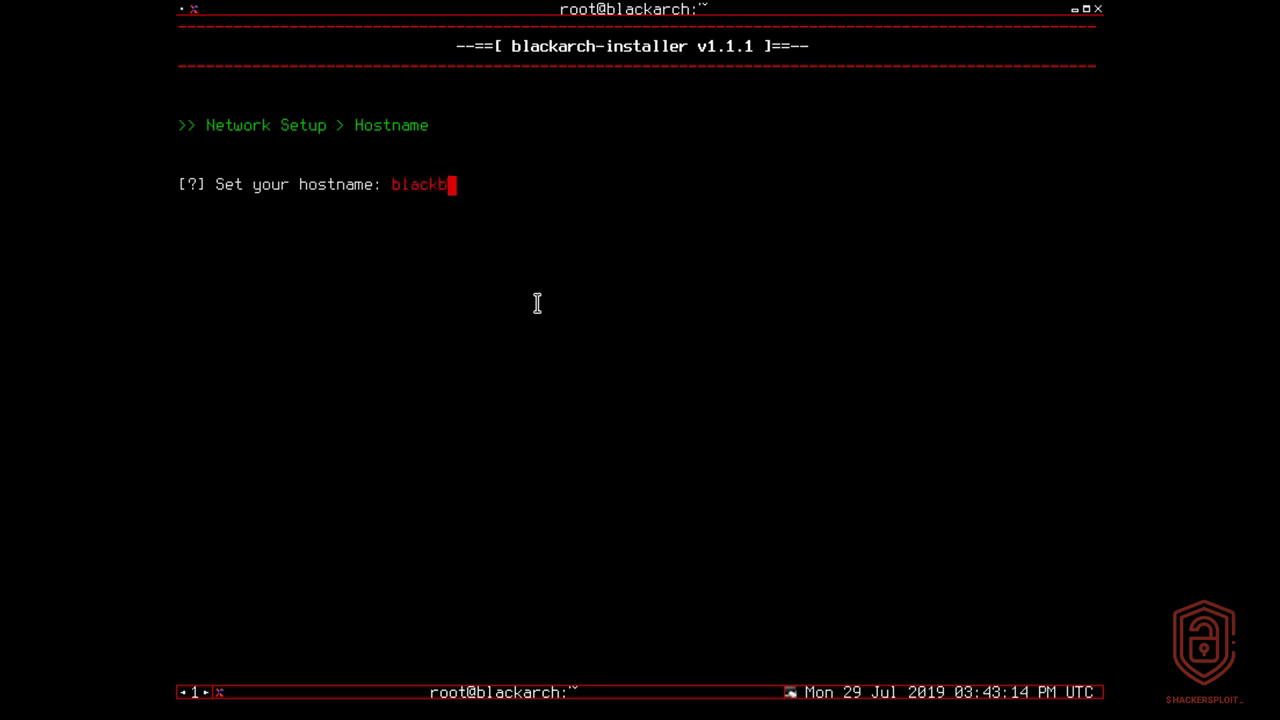
type("ox")
key("Return")
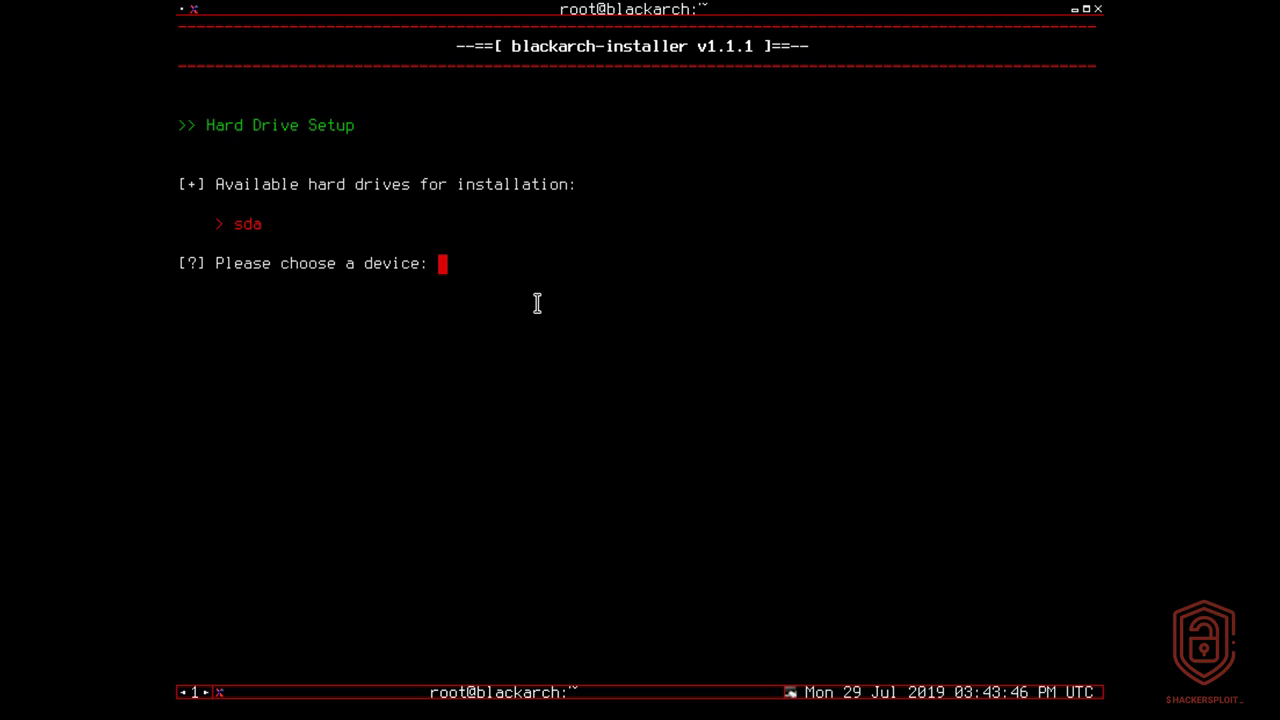
Step: Choose sda as the installation drive and decline installing alongside Windows or another OS
type("sda")
key("Return")
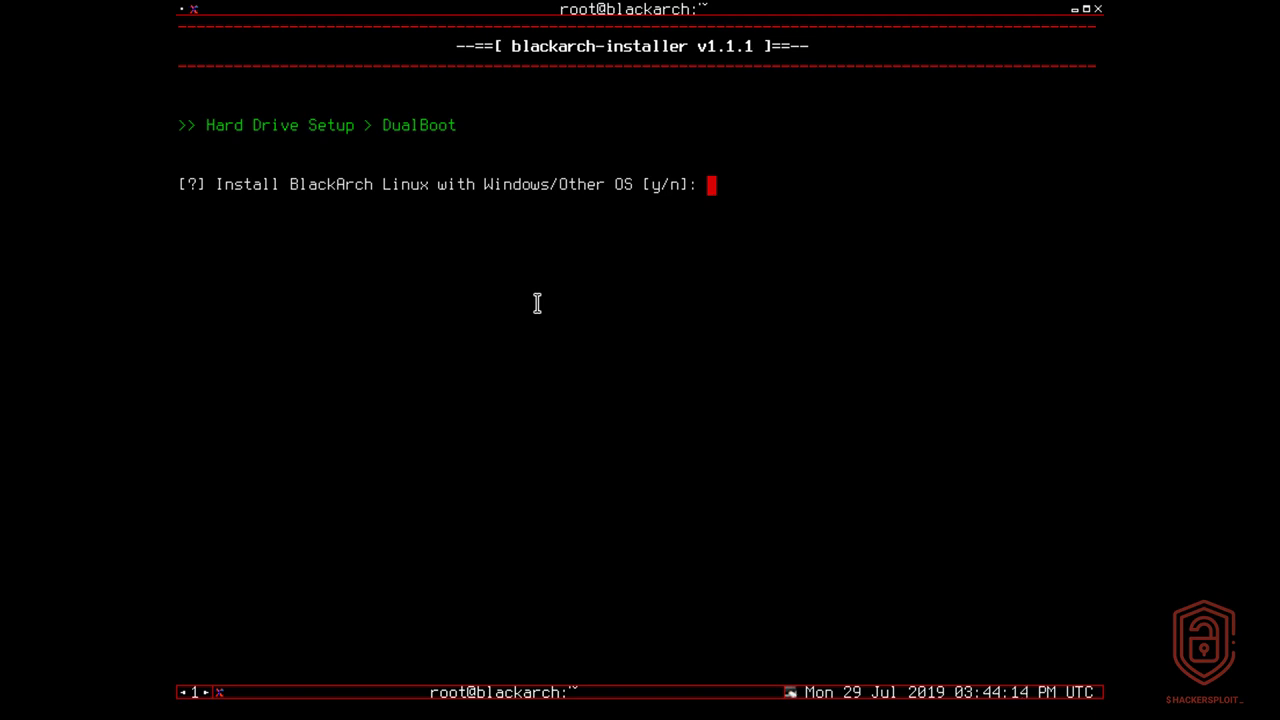
type("n")
key("Return")
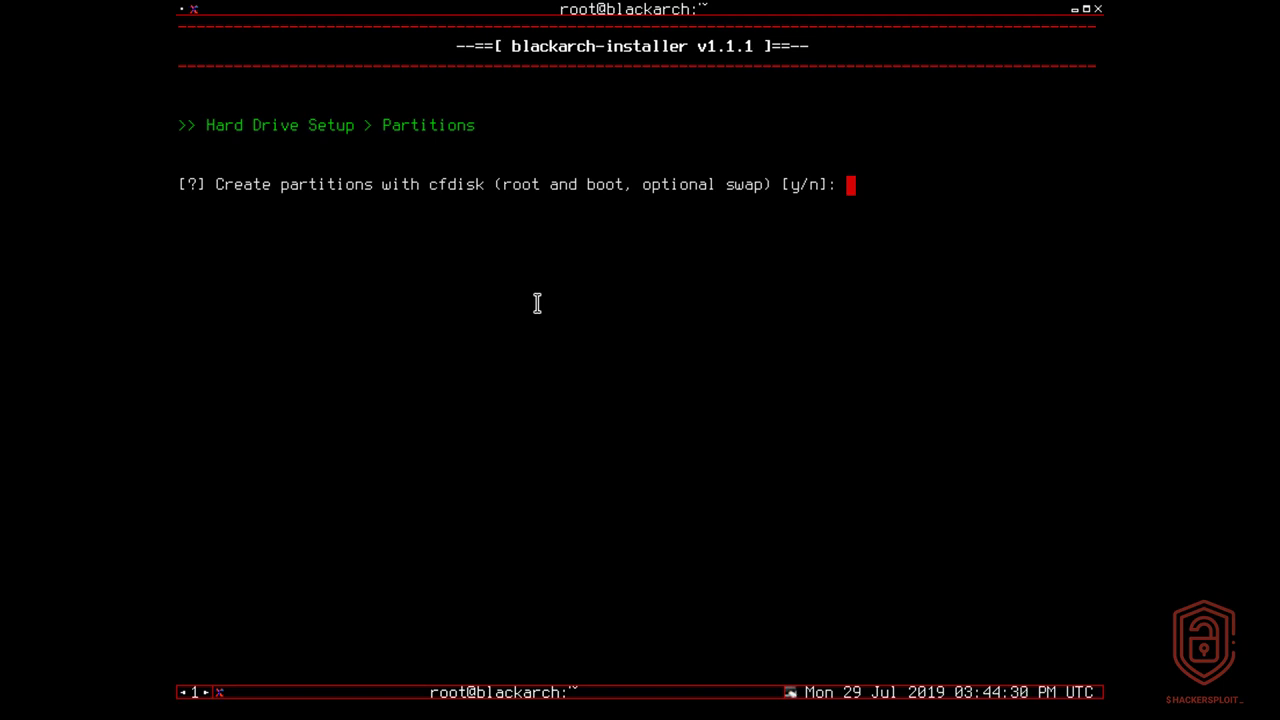
Step: Choose to create partitions with cfdisk, starting from an in-memory zeroed partition table with the dos label type
type("y")
key("Return")
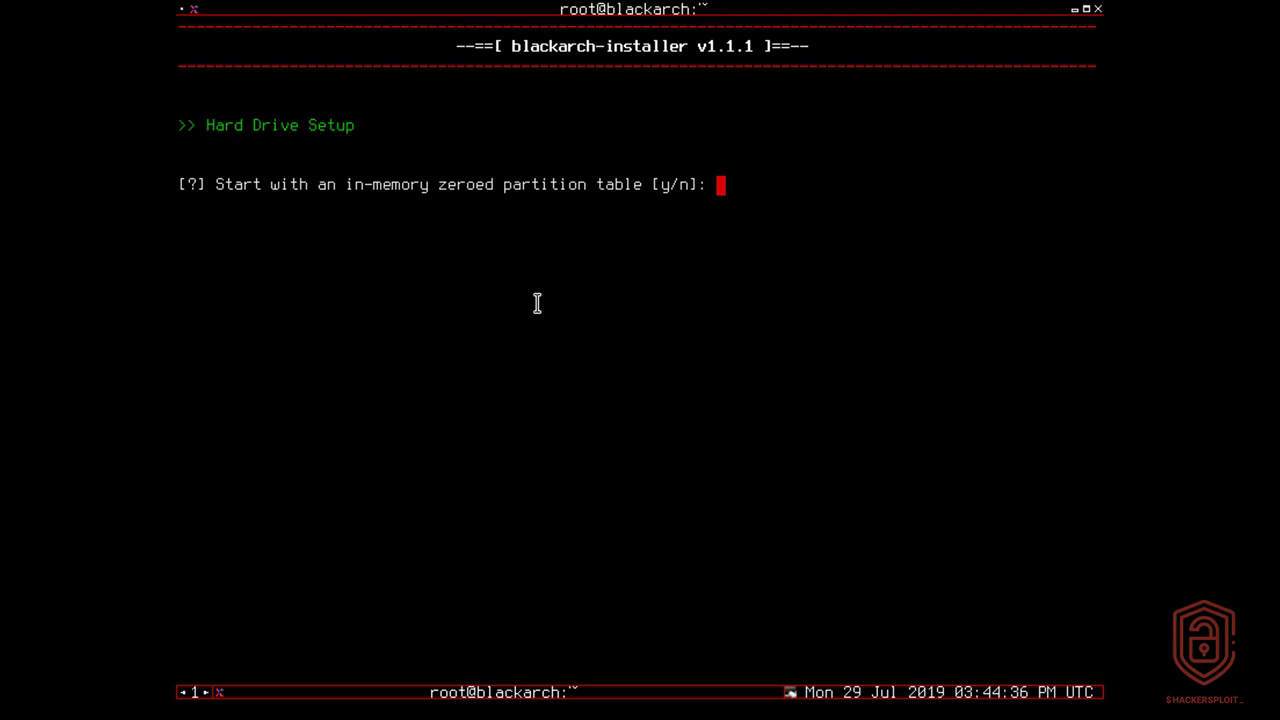
type("y")
key("Return")
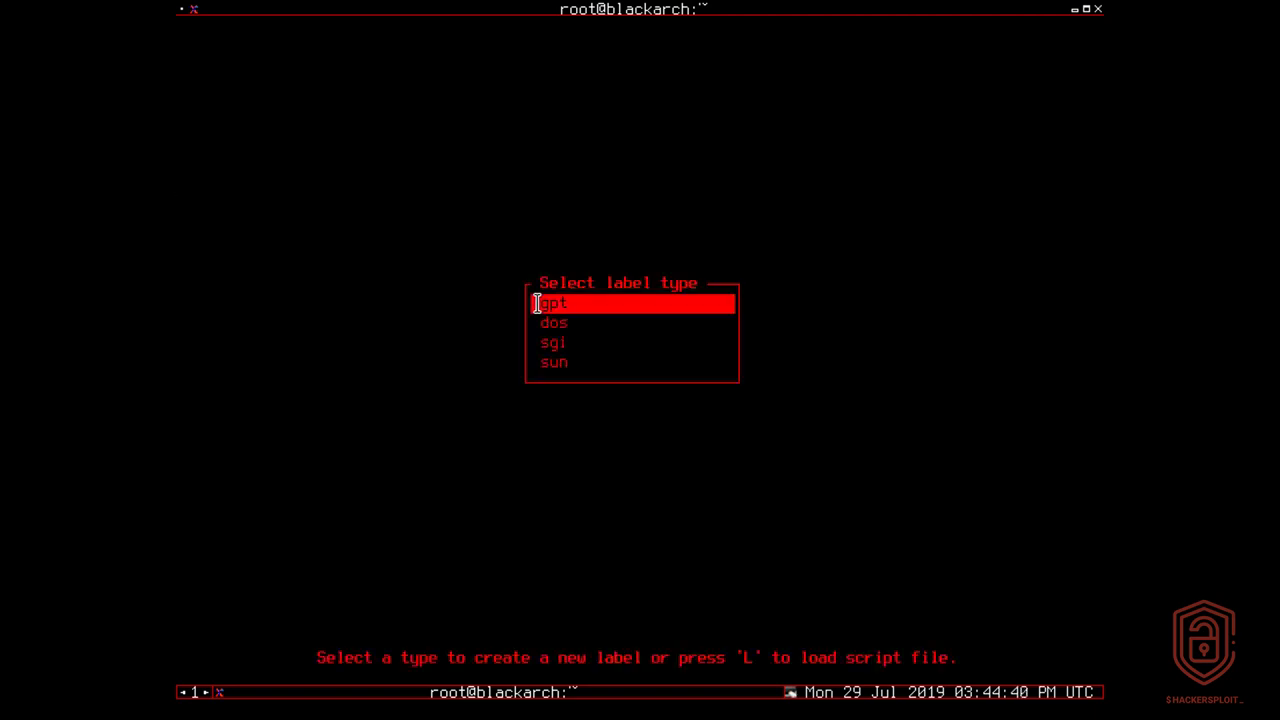
key("Down")
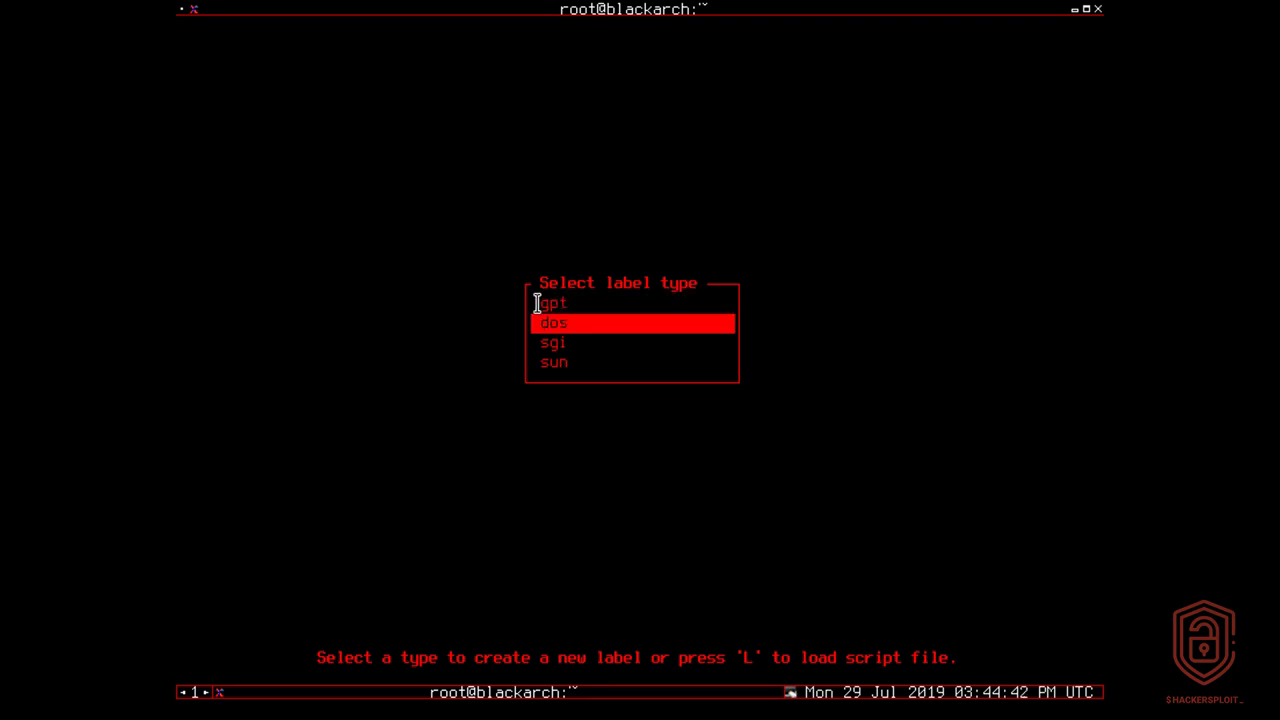
key("Return")
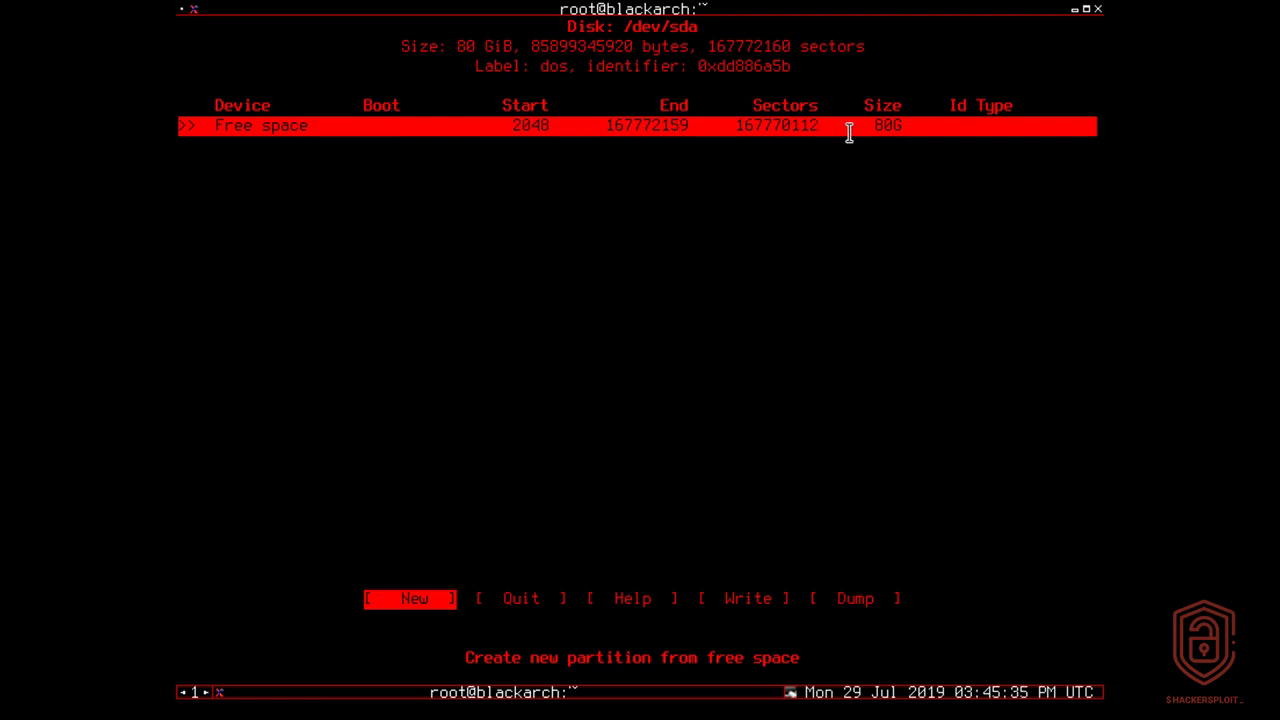
left_click_drag(868, 123, 911, 124)
left_click(921, 253)
left_click_drag(896, 128, 915, 134)
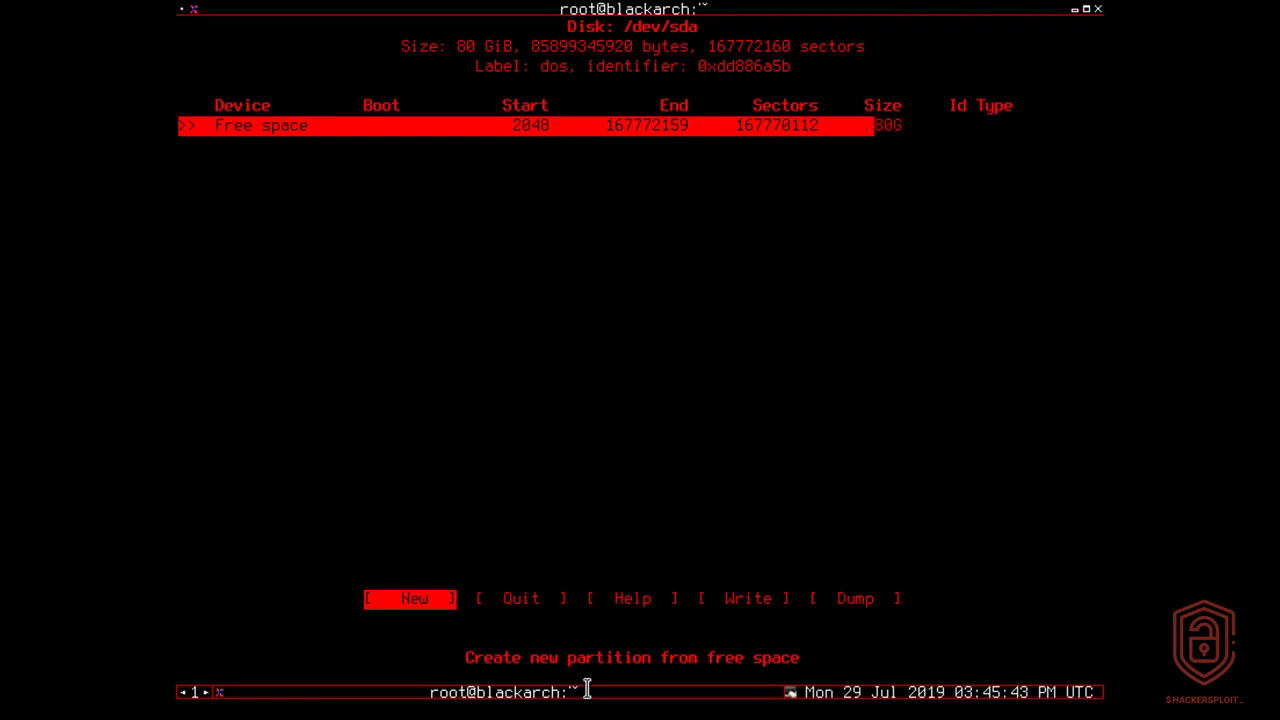
left_click(1033, 126)
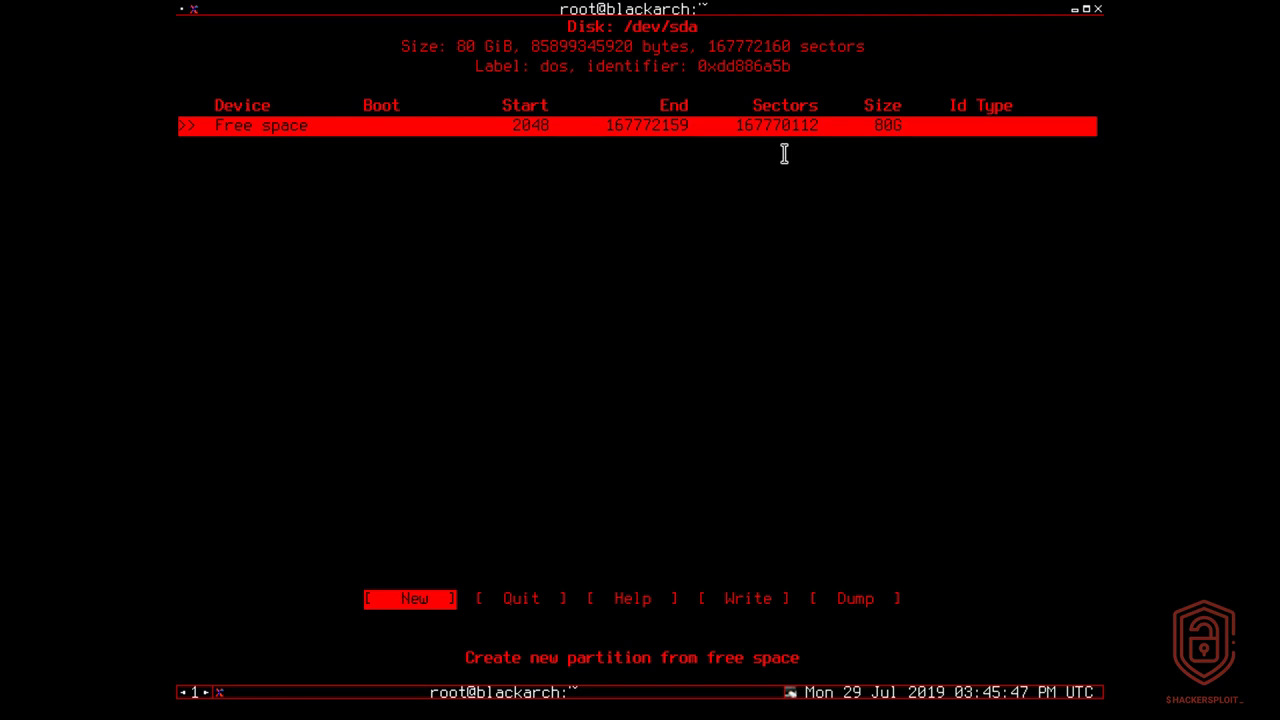
Step: Create a 500M primary partition from the free space on /dev/sda
key("Return")
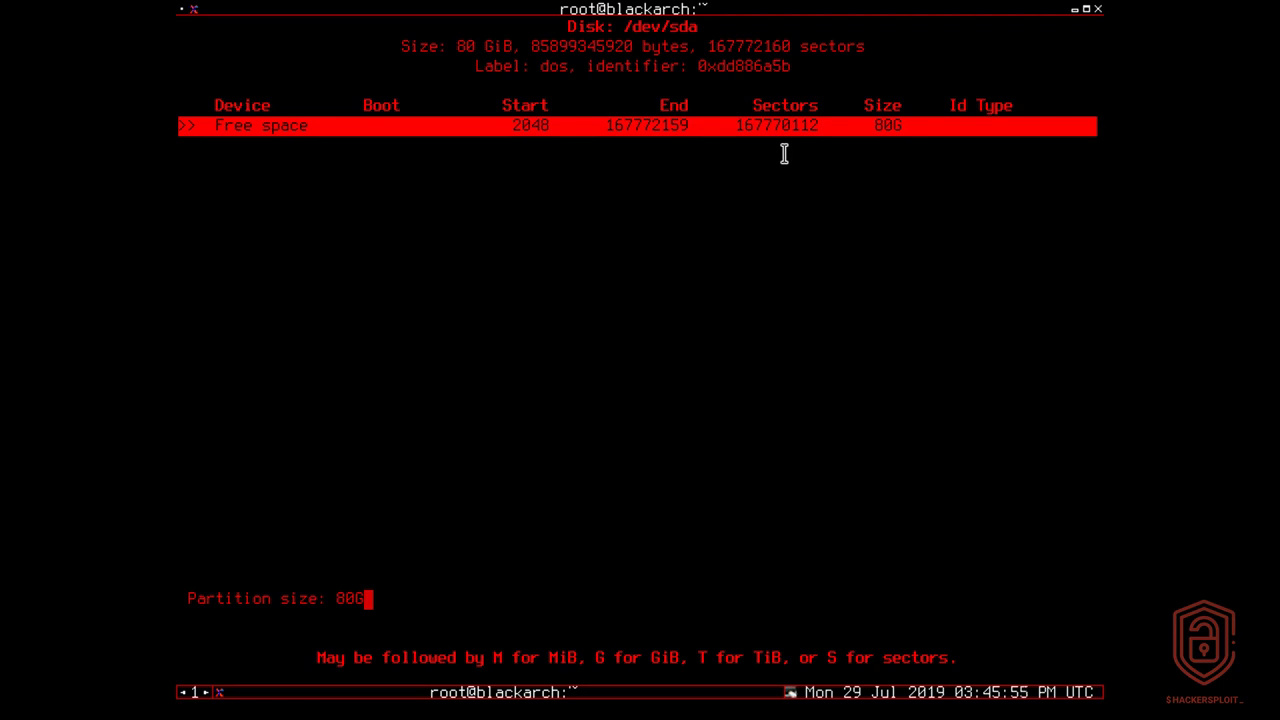
key("BackSpace")
key("BackSpace")
key("BackSpace")
type("500M")
left_click_drag(318, 660, 745, 593)
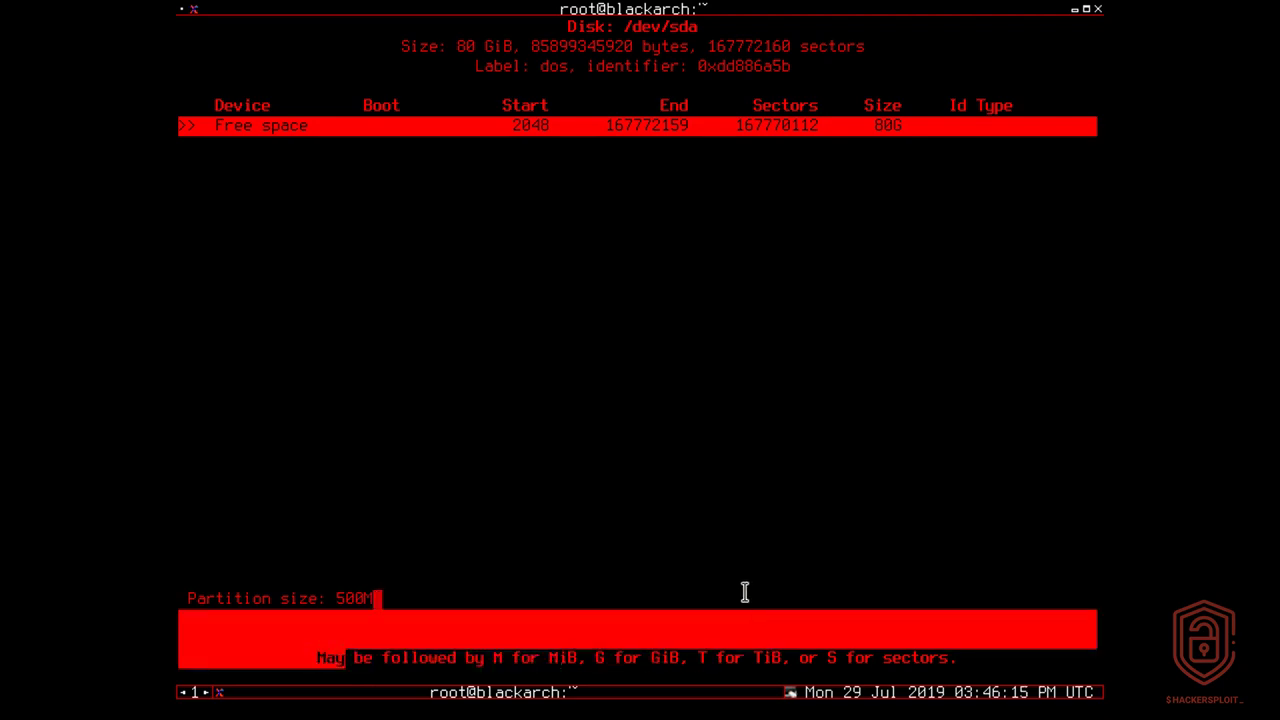
left_click(745, 593)
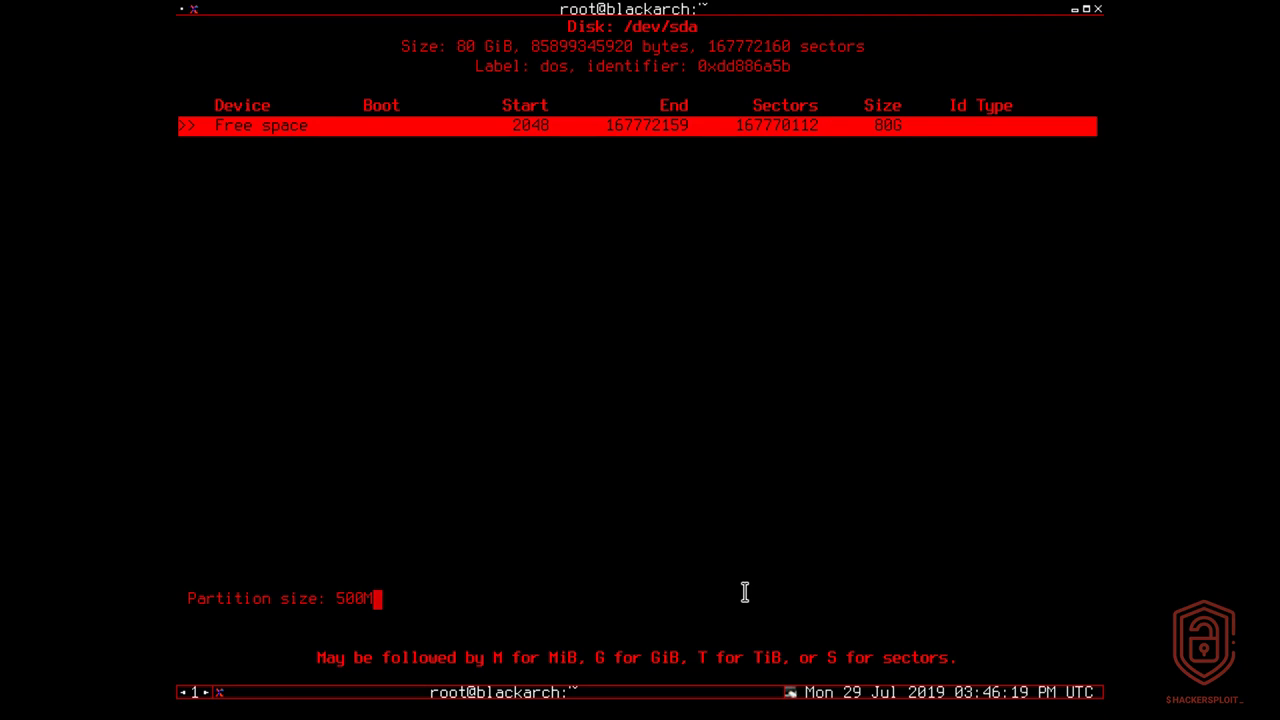
key("Return")
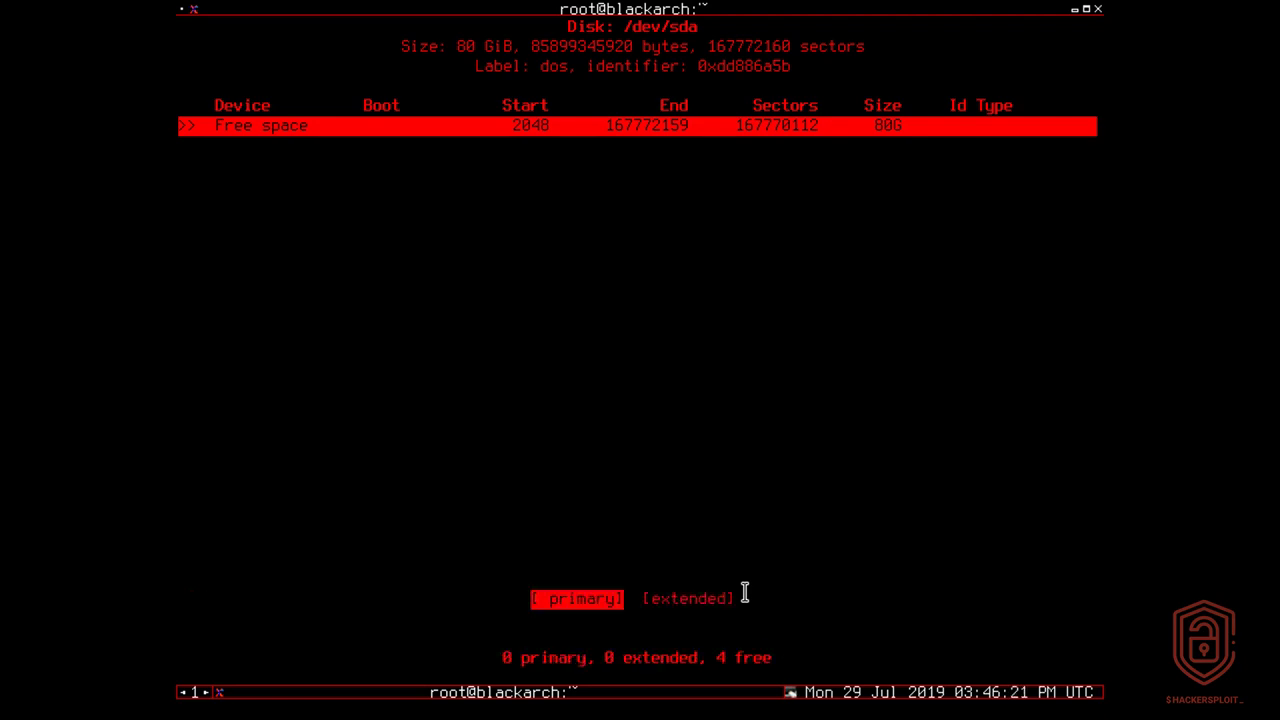
key("Return")
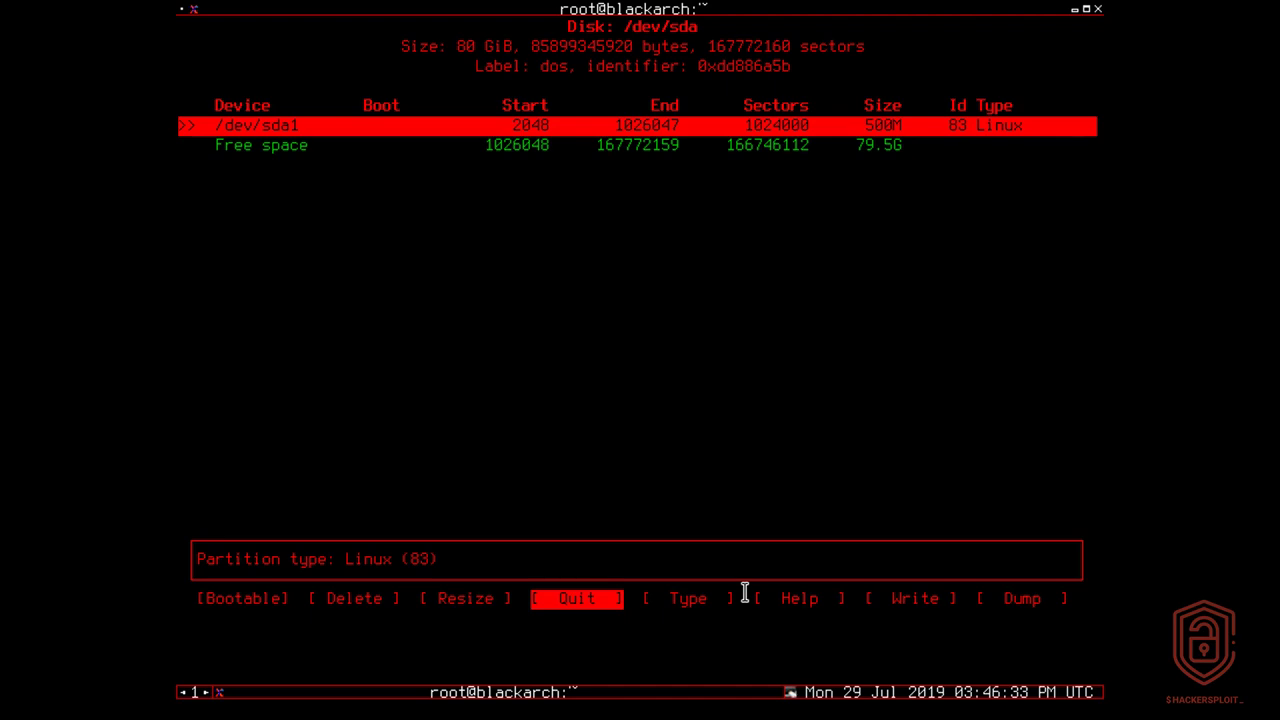
Step: Turn on the bootable flag for the /dev/sda1 partition
key("Left")
key("Left")
key("Left")
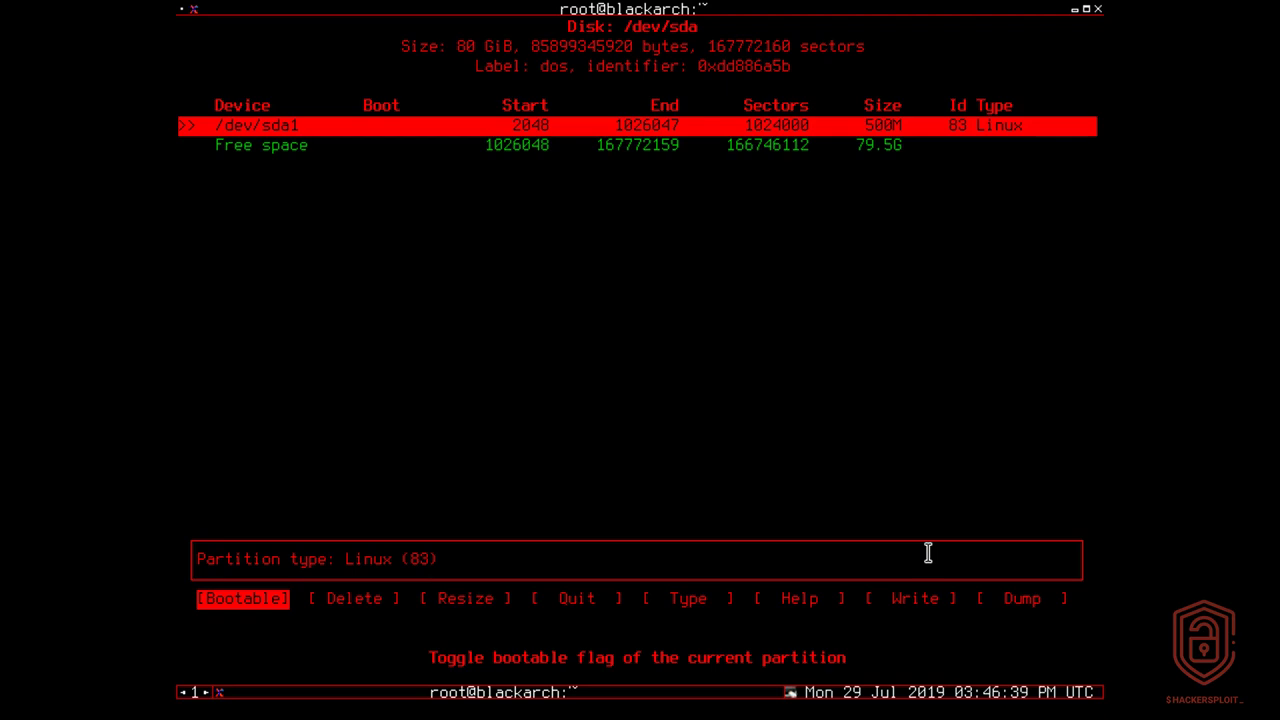
key("Return")
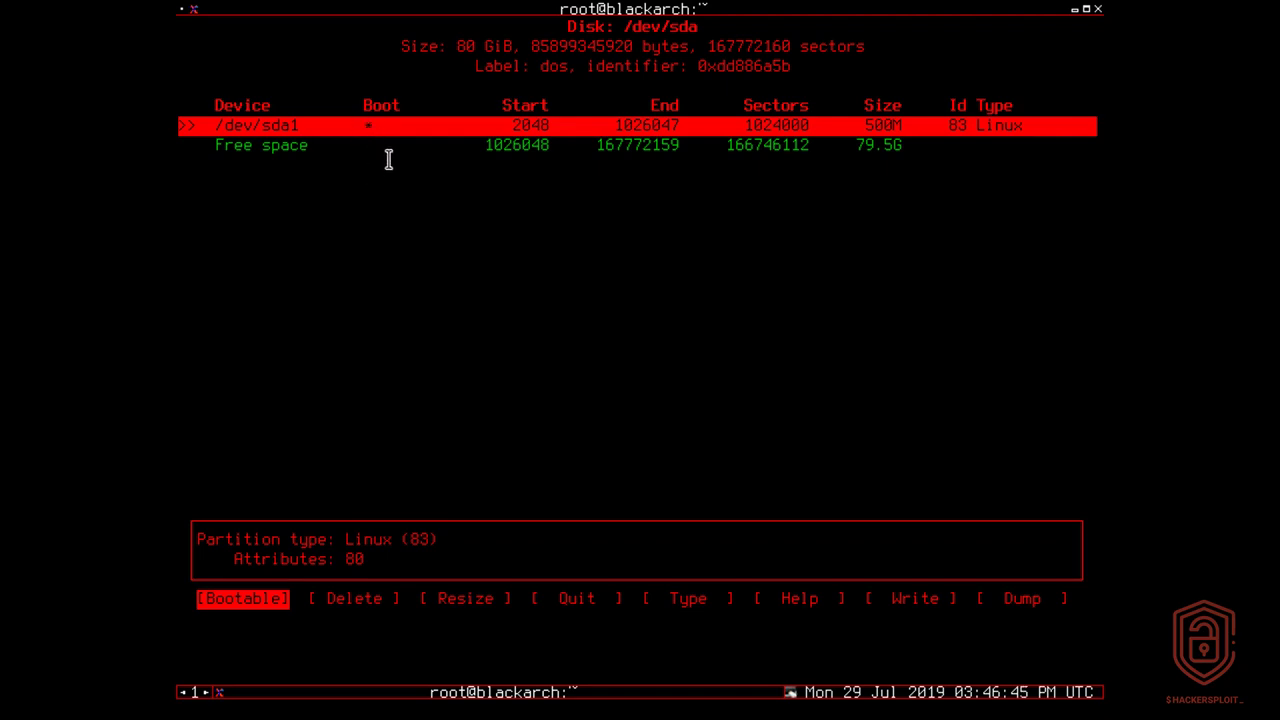
left_click_drag(270, 118, 308, 121)
left_click(367, 126)
Step: Create a second primary partition of 1GB from the remaining free space
key("Down")
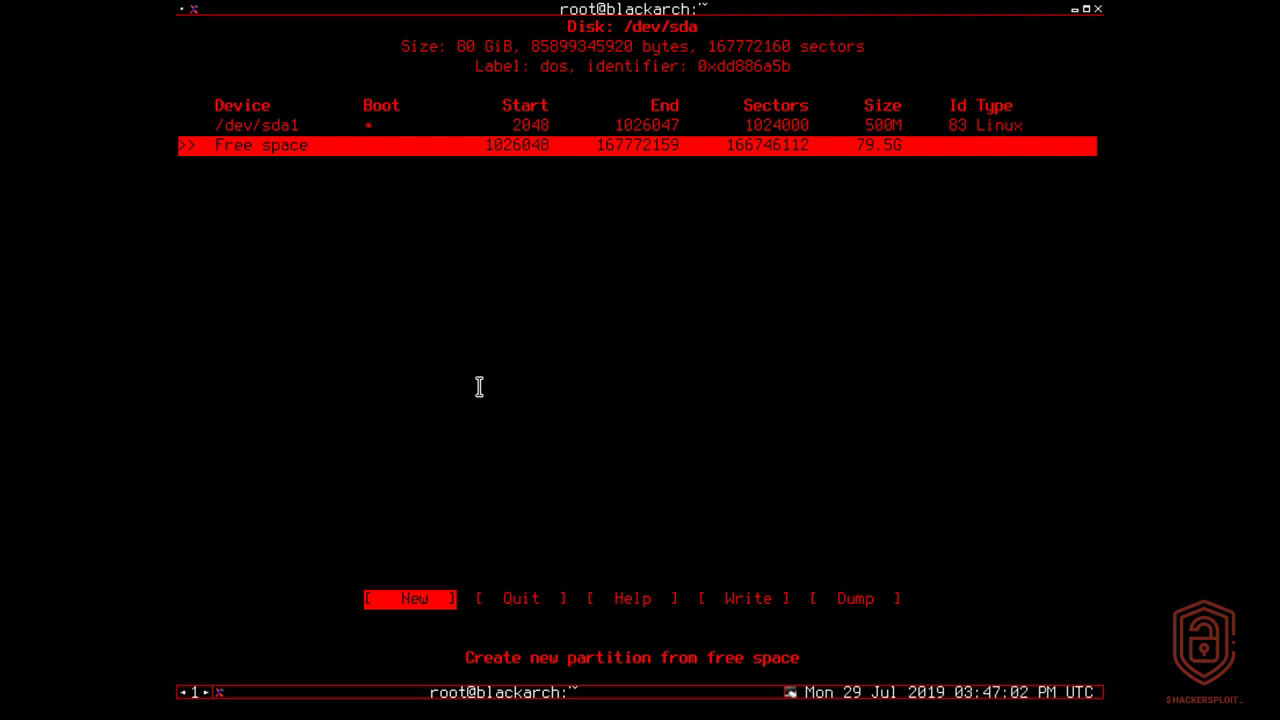
key("Right")
key("Left")
key("Return")
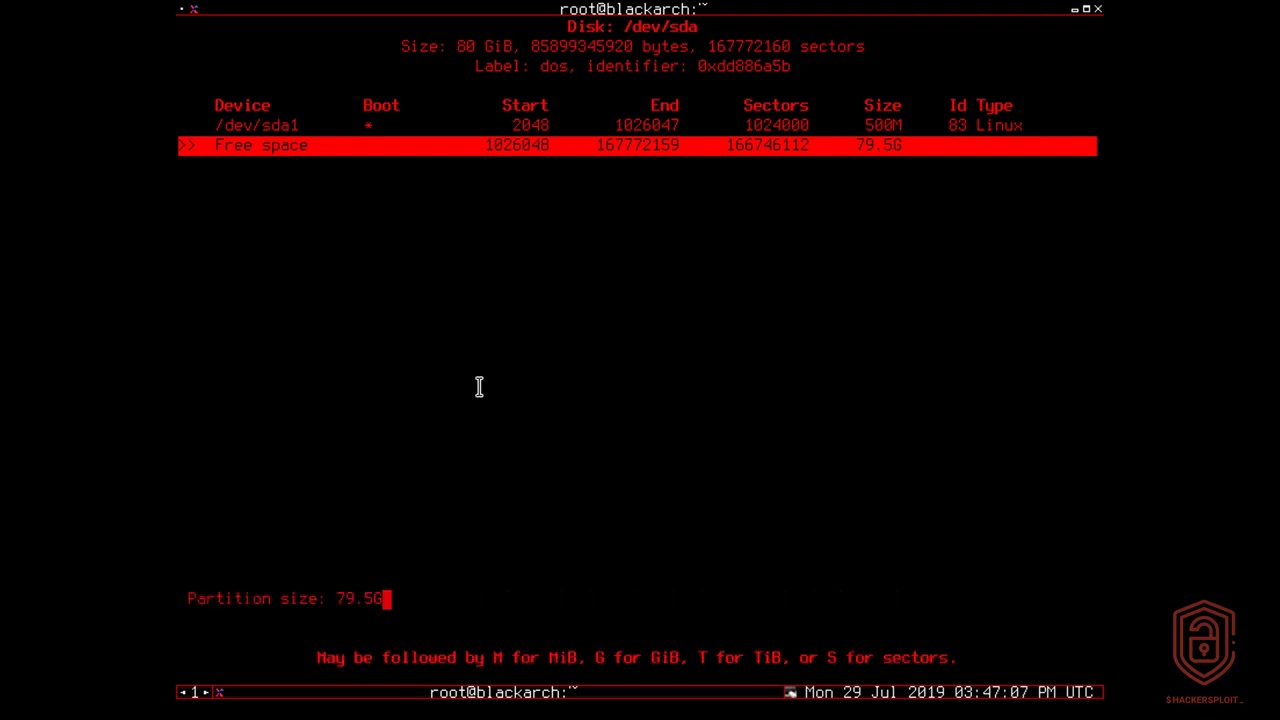
key("BackSpace")
key("BackSpace")
key("BackSpace")
key("BackSpace")
key("BackSpace")
type("1GB")
key("Return")
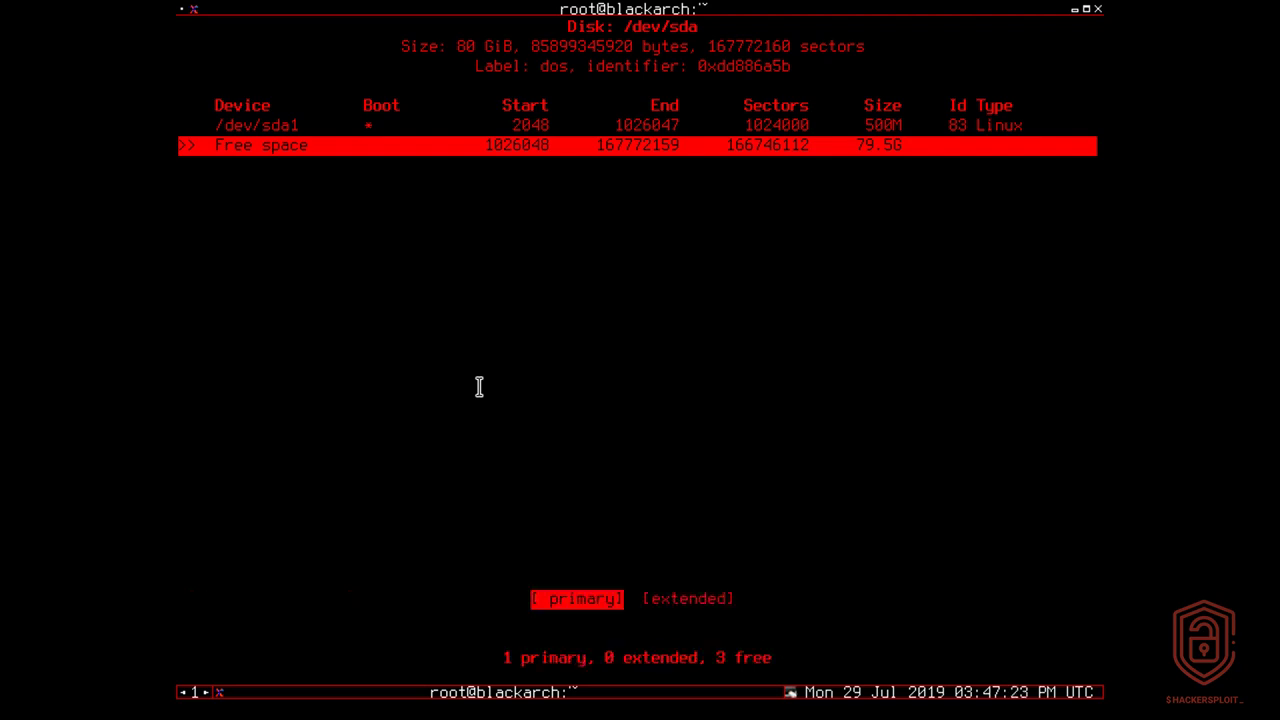
key("Return")
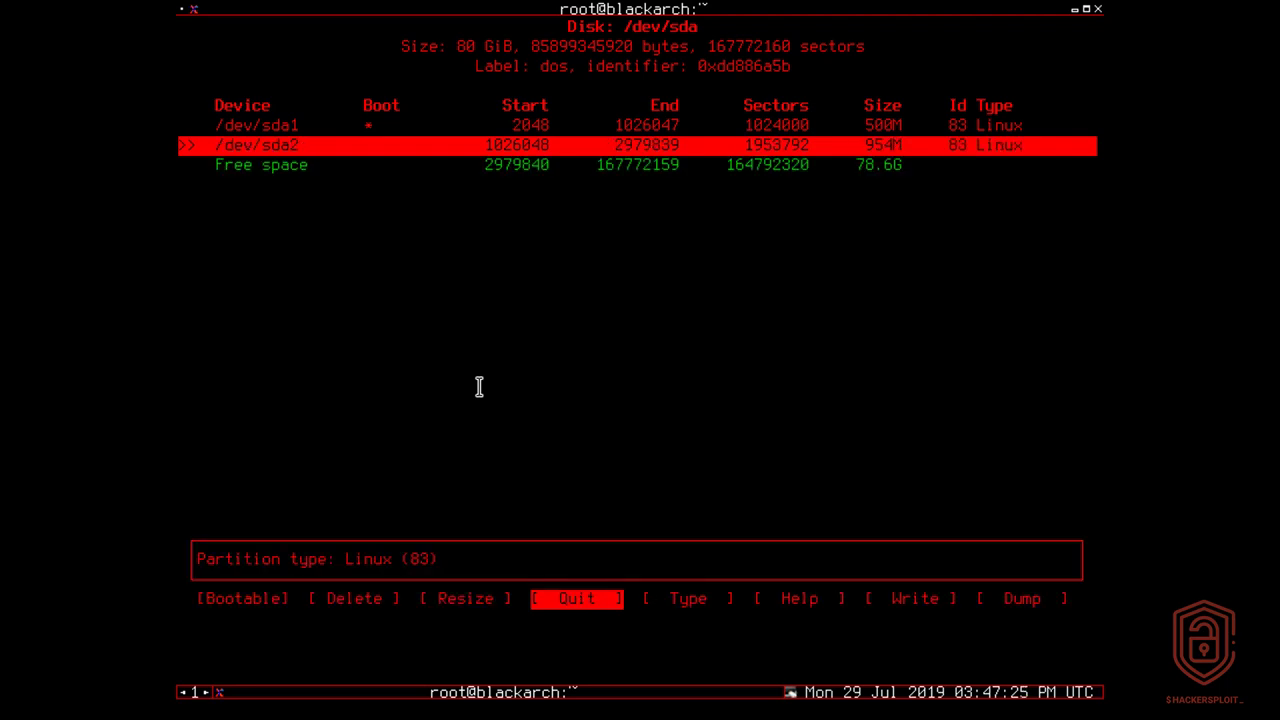
Step: Change the type of /dev/sda2 to 82 Linux swap / Solaris
key("Right")
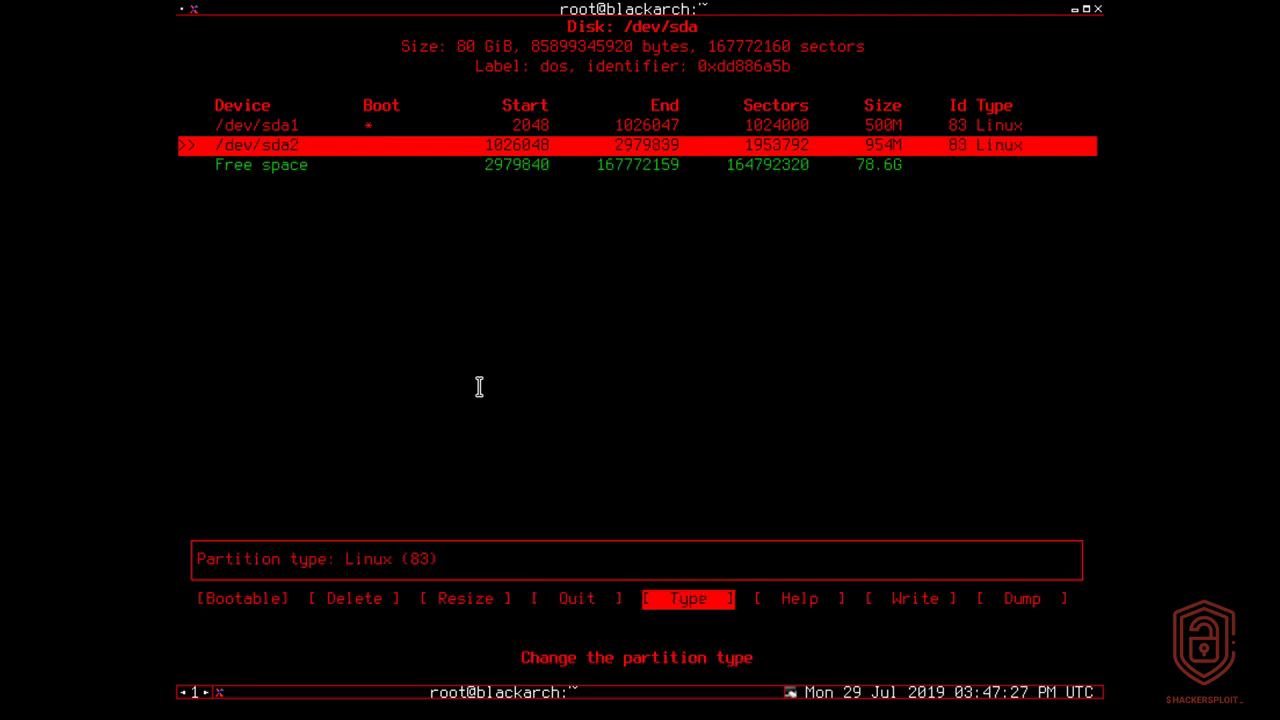
key("Return")
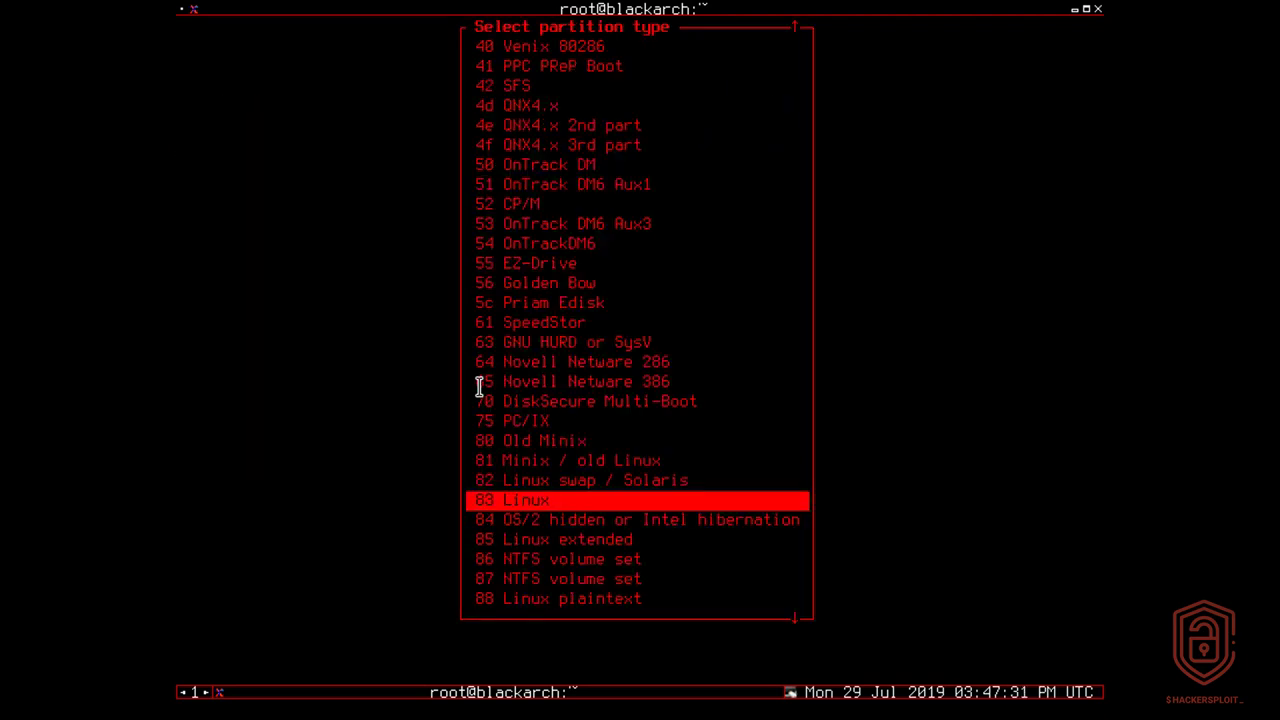
key("Up")
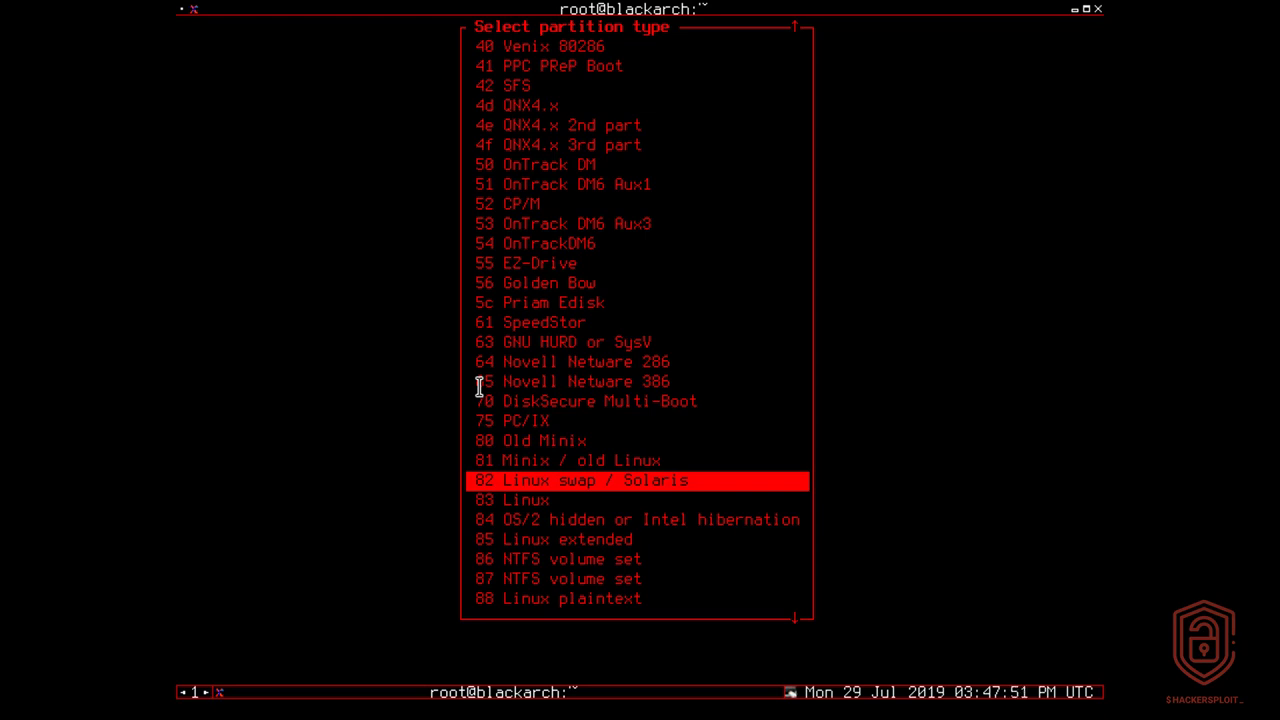
key("Return")
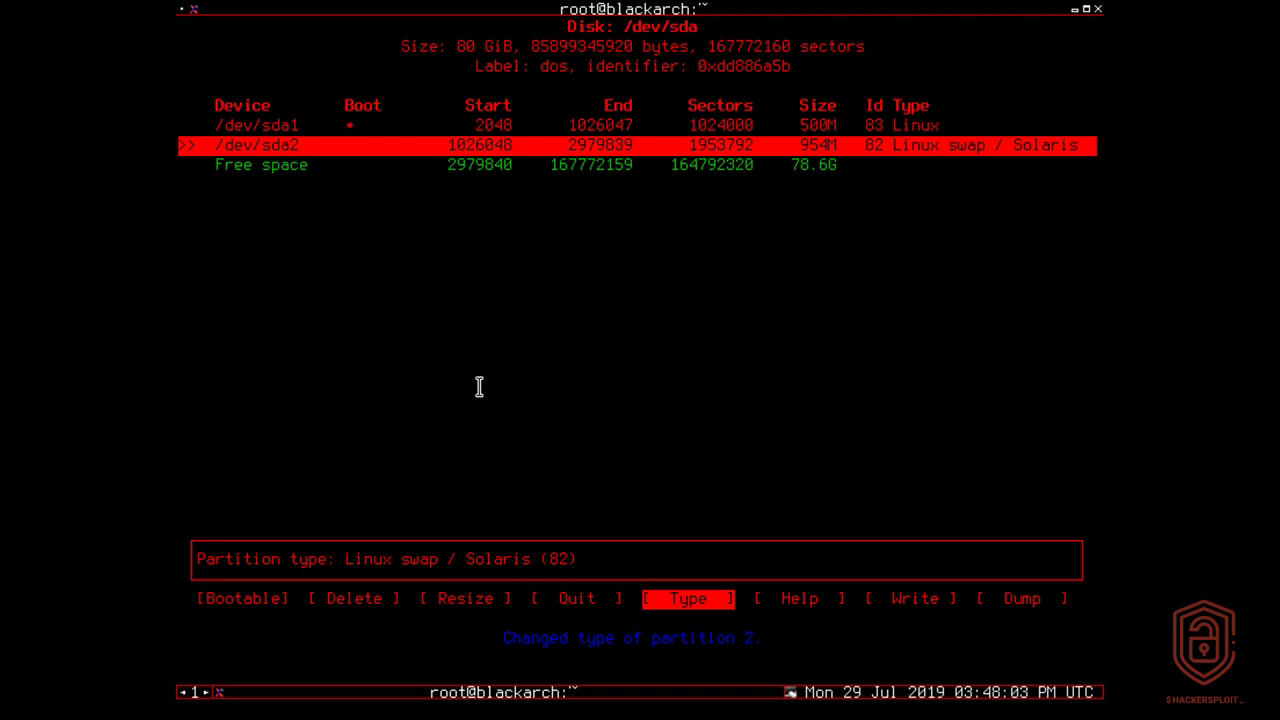
Step: Create a third primary partition using all the remaining free space, accepting the 78.6G size
key("Down")
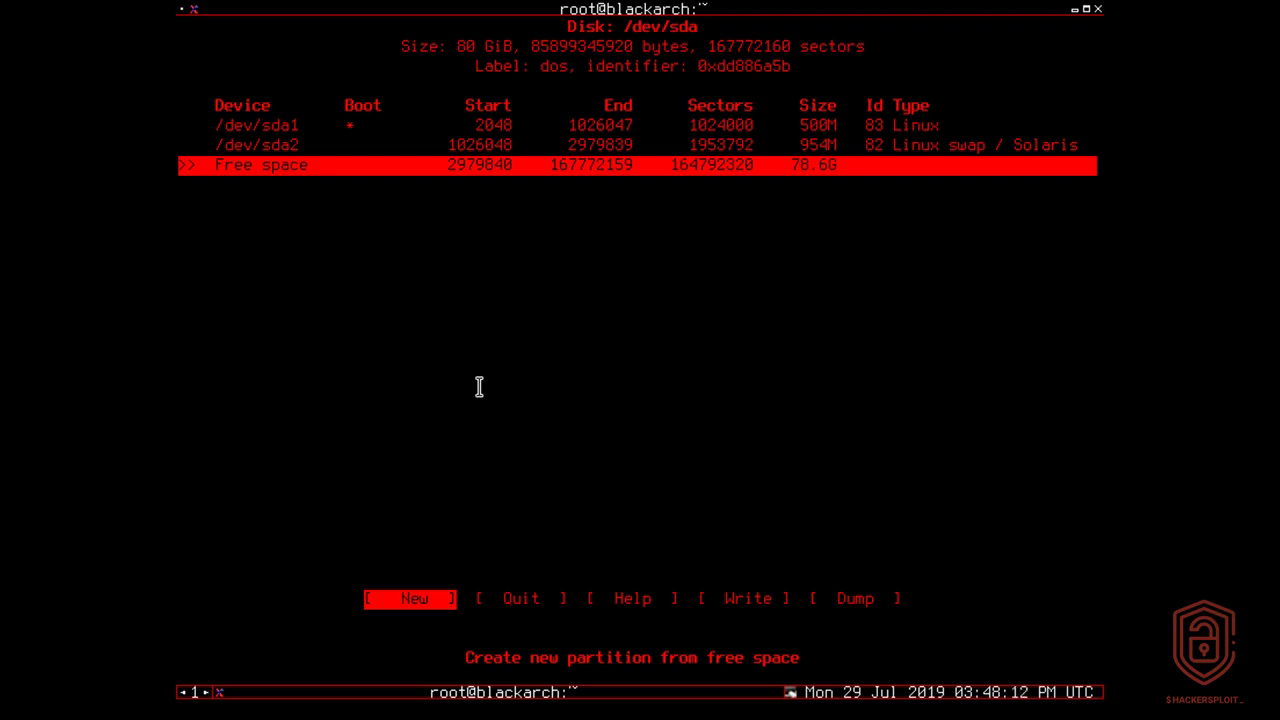
key("Return")
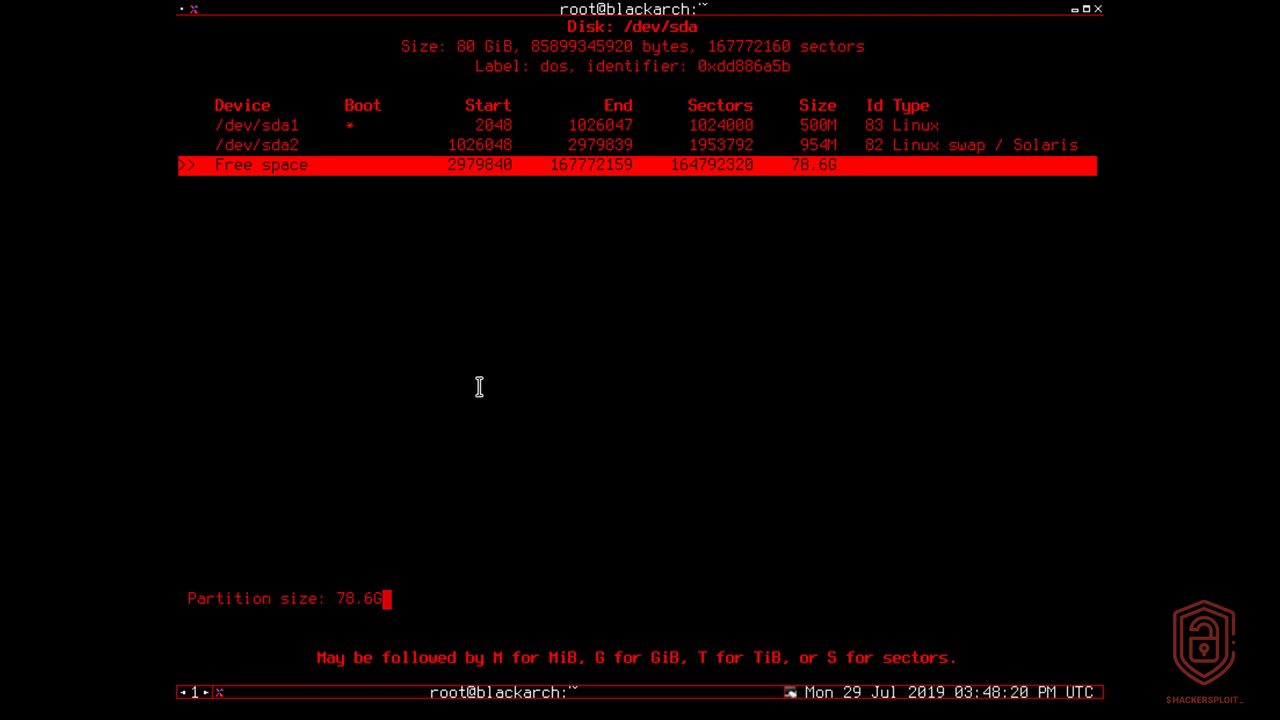
key("Return")
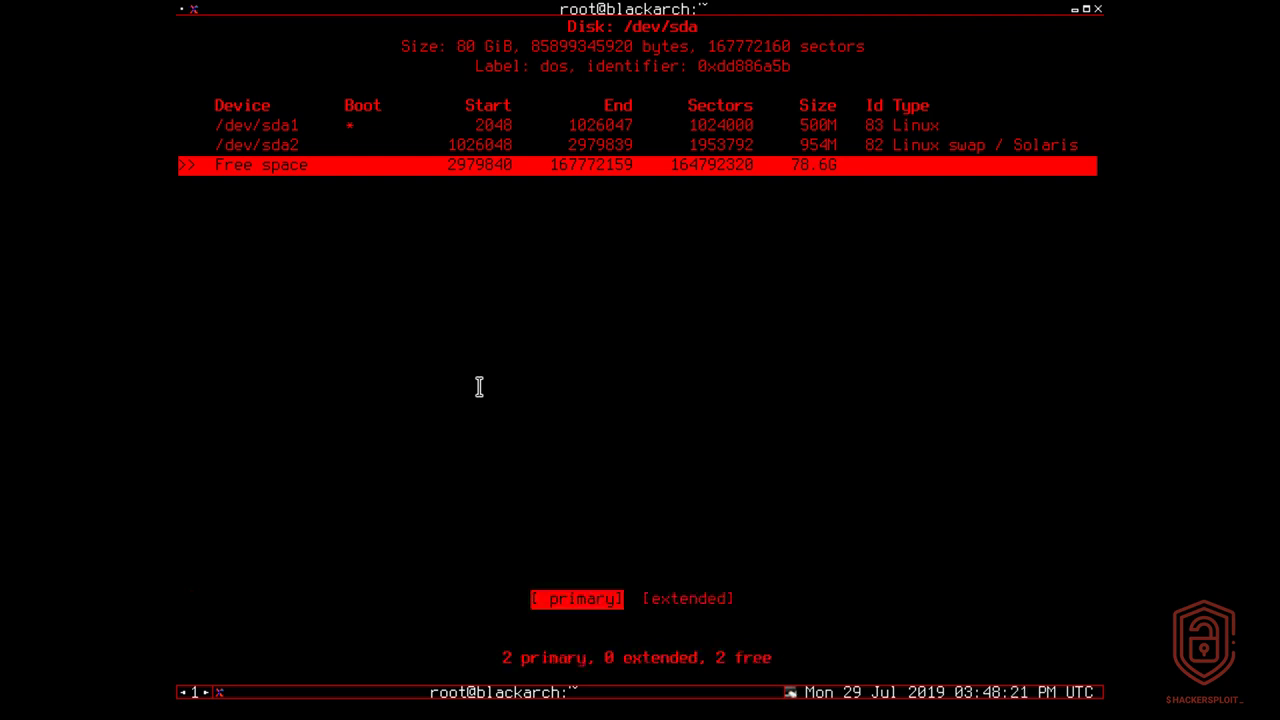
key("Return")
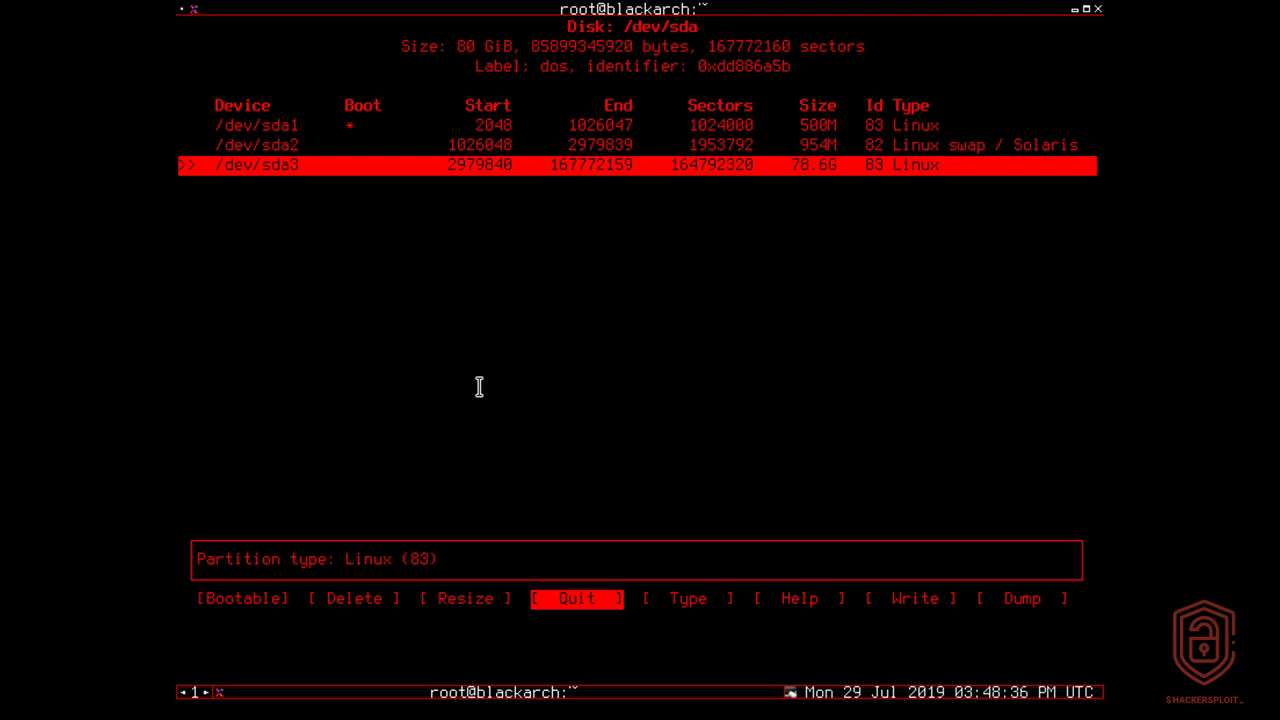
Step: Write the partition table to the disk, confirming with yes
key("Right")
key("Right")
key("Right")
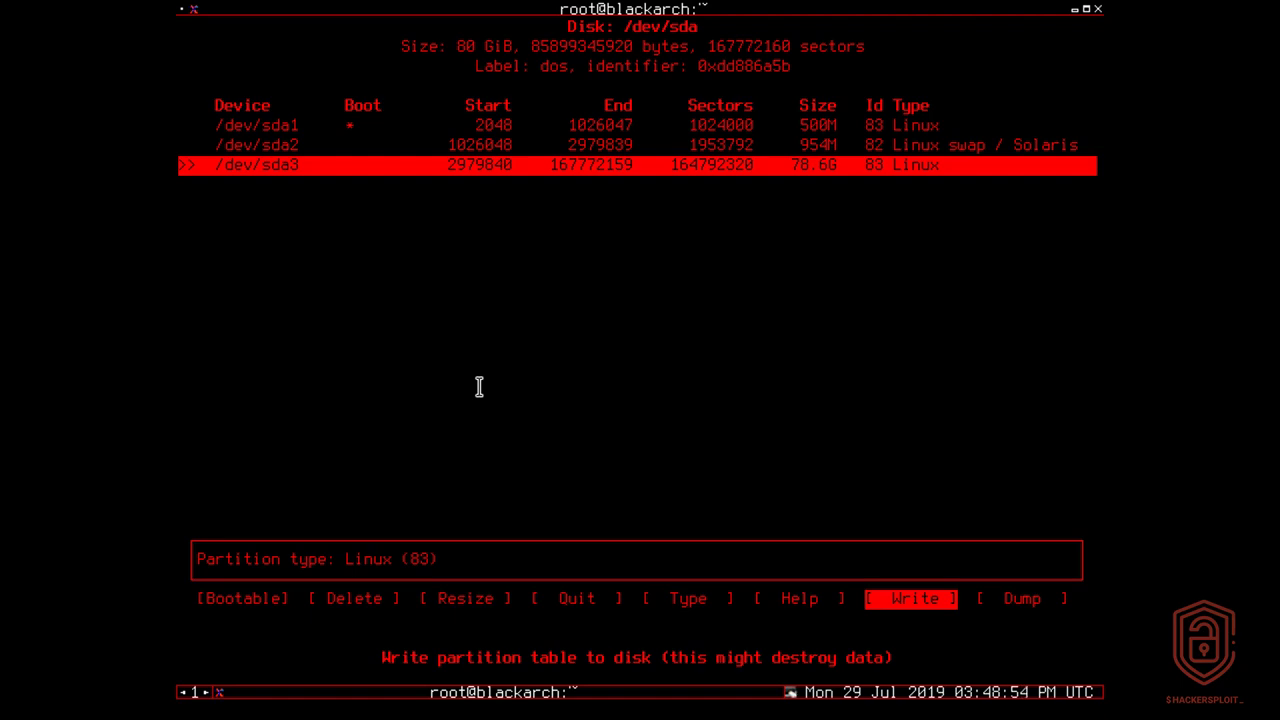
key("Return")
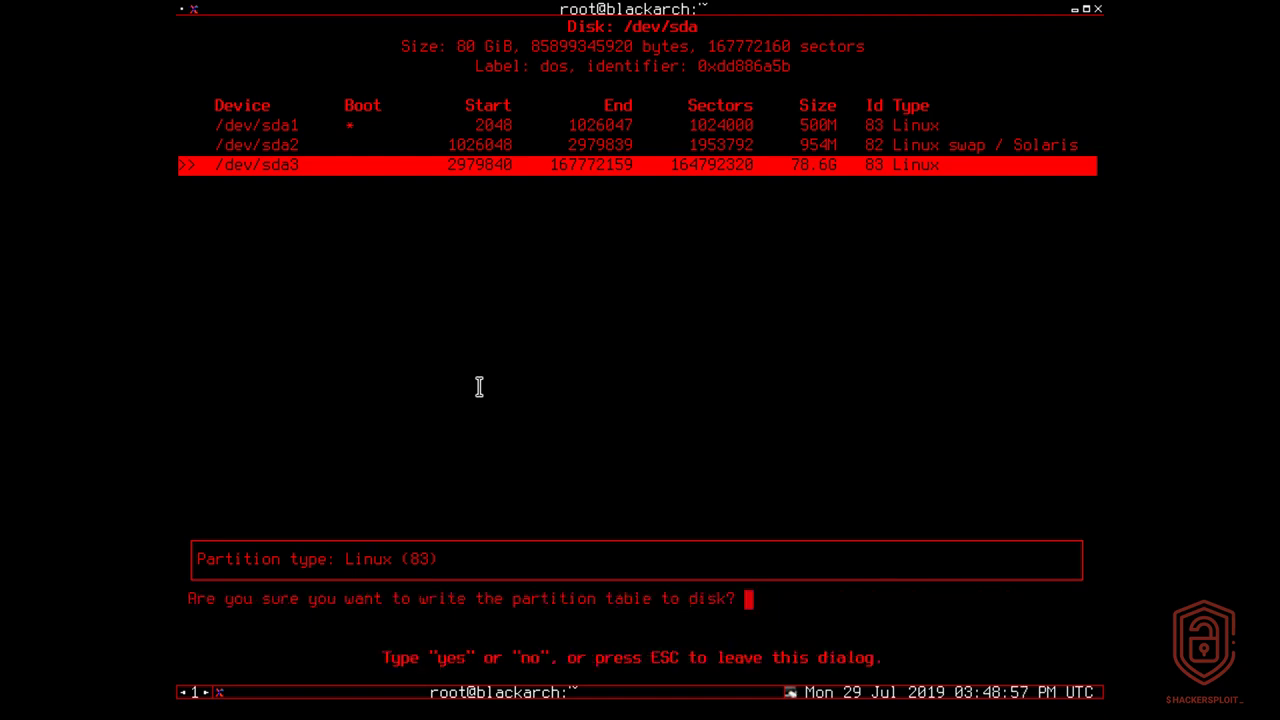
type("yes")
key("Return")
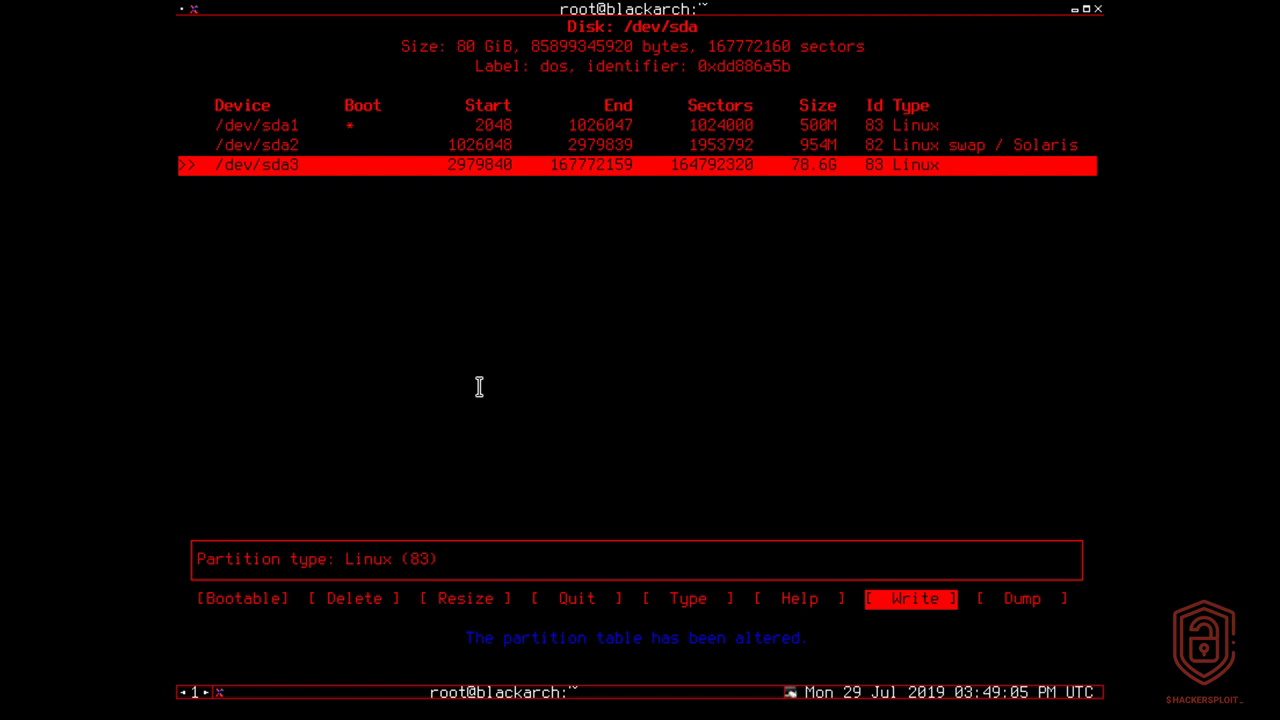
Step: Quit cfdisk and decline the fully encrypted root option in the installer
key("Left")
key("Left")
key("Left")
key("Return")
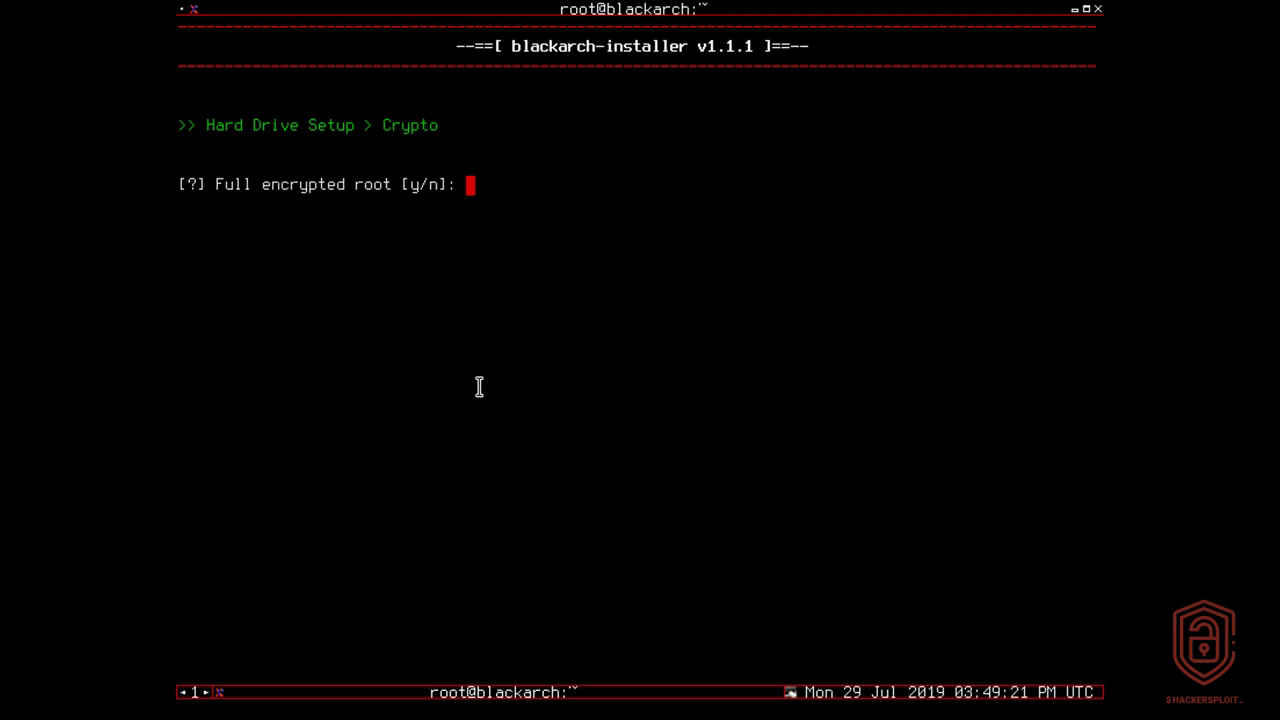
type("n")
key("Return")
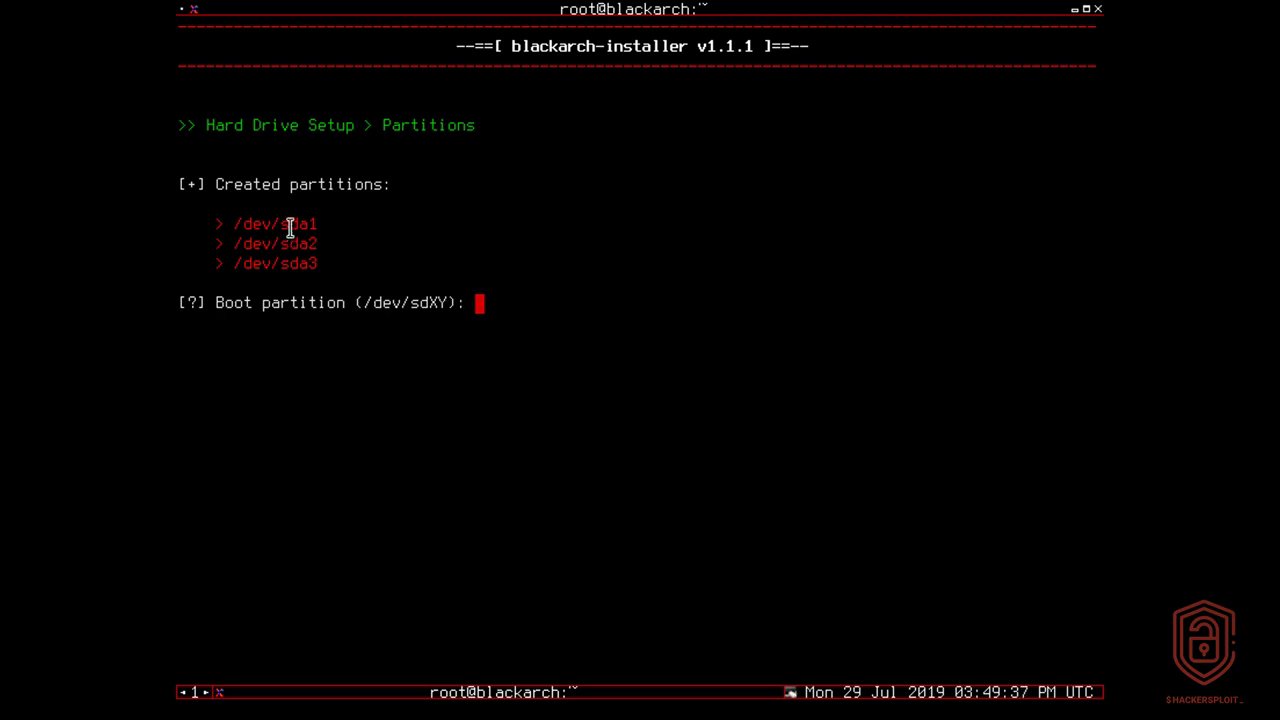
Step: Assign /dev/sda1 as the boot partition with the ext4 file system
type("/dev/sda1")
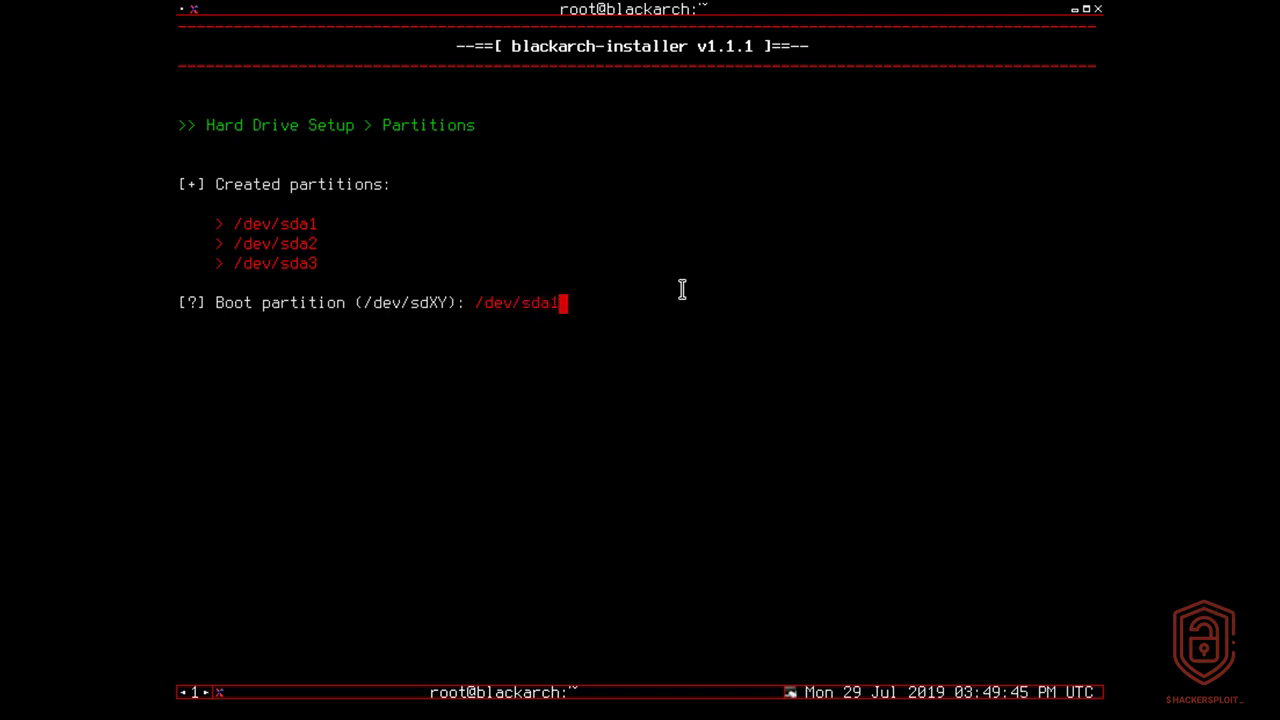
key("Return")
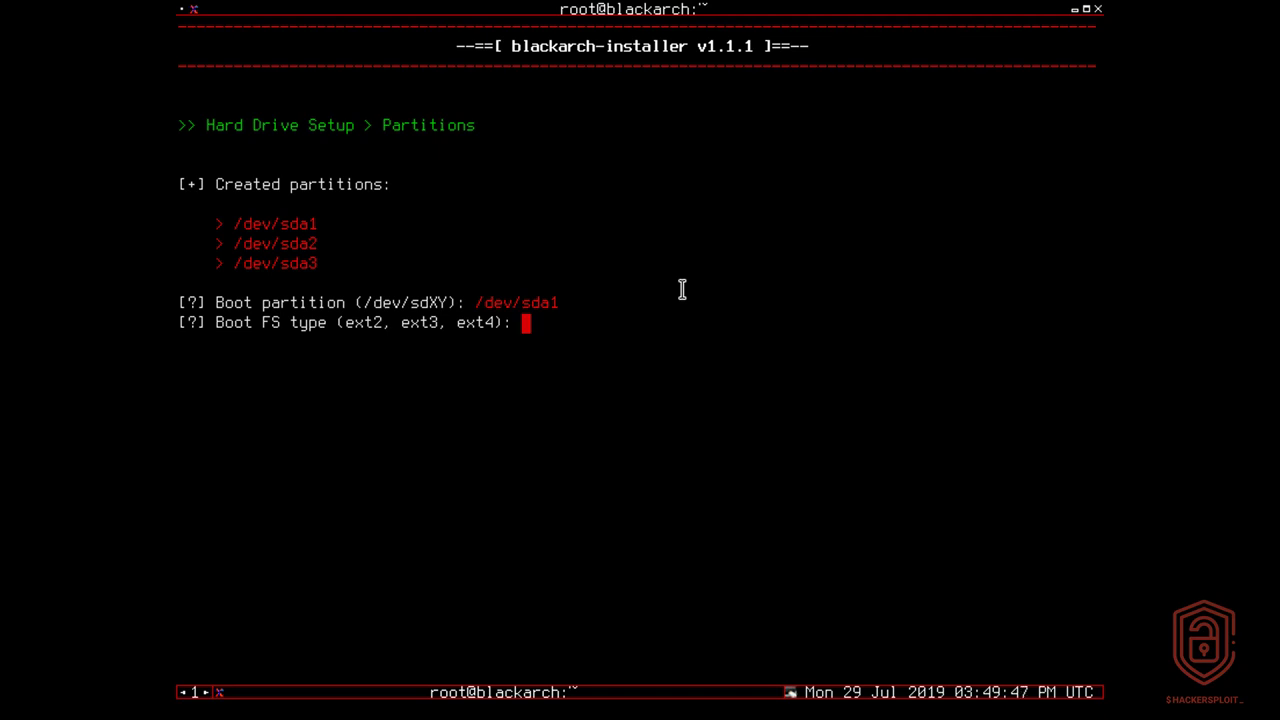
type("ext4")
key("Return")
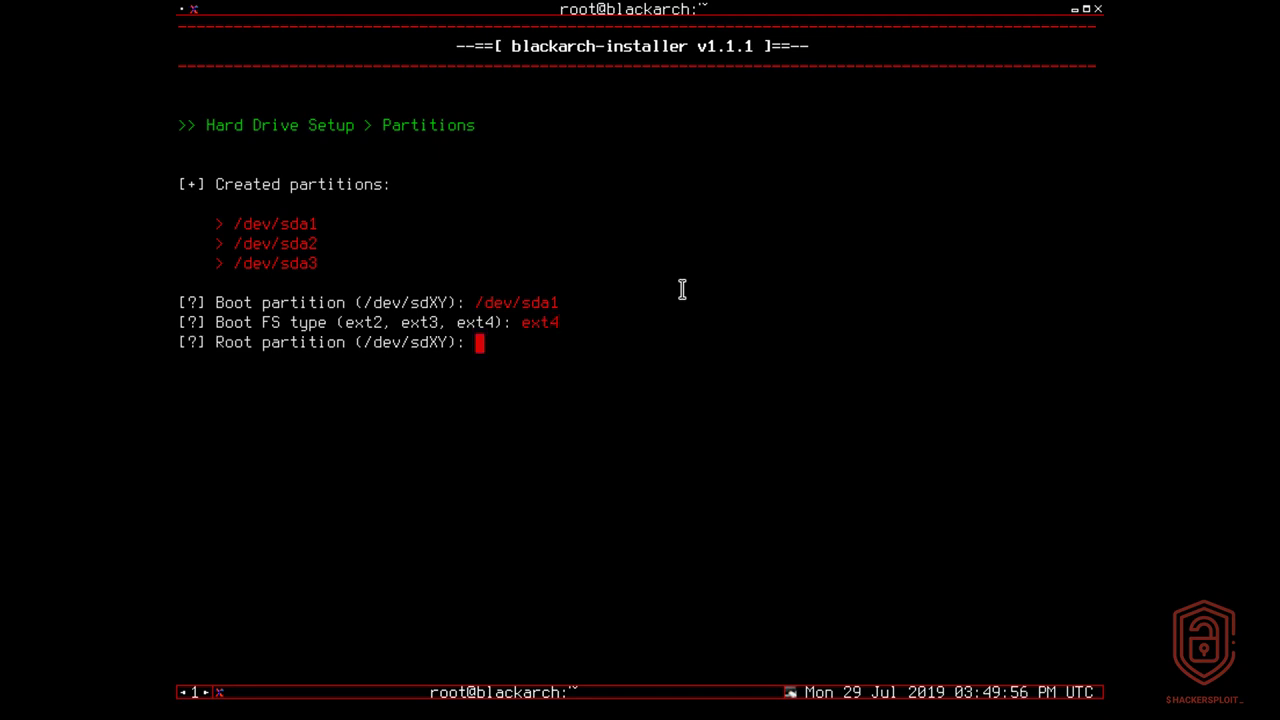
Step: Assign /dev/sda3 as the root partition with the ext4 file system
left_click_drag(236, 263, 333, 262)
left_click(515, 349)
type("/dev/sda3")
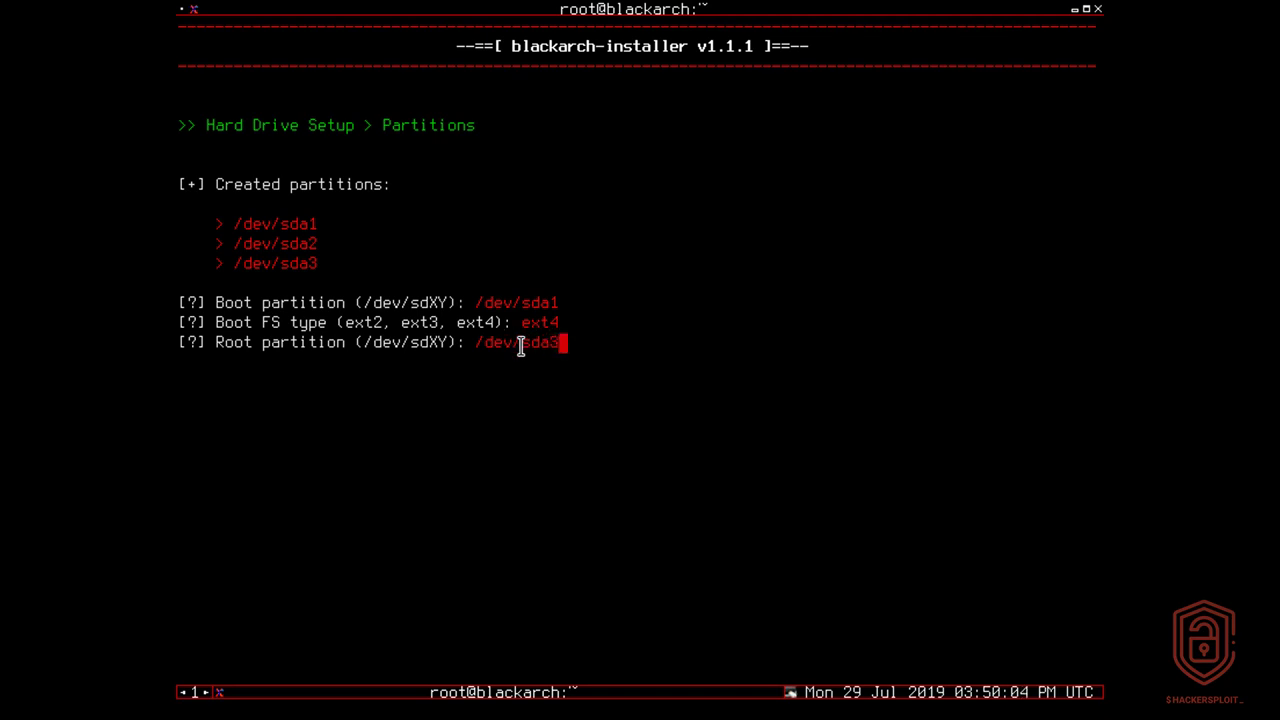
key("Return")
type("ext4")
key("Return")
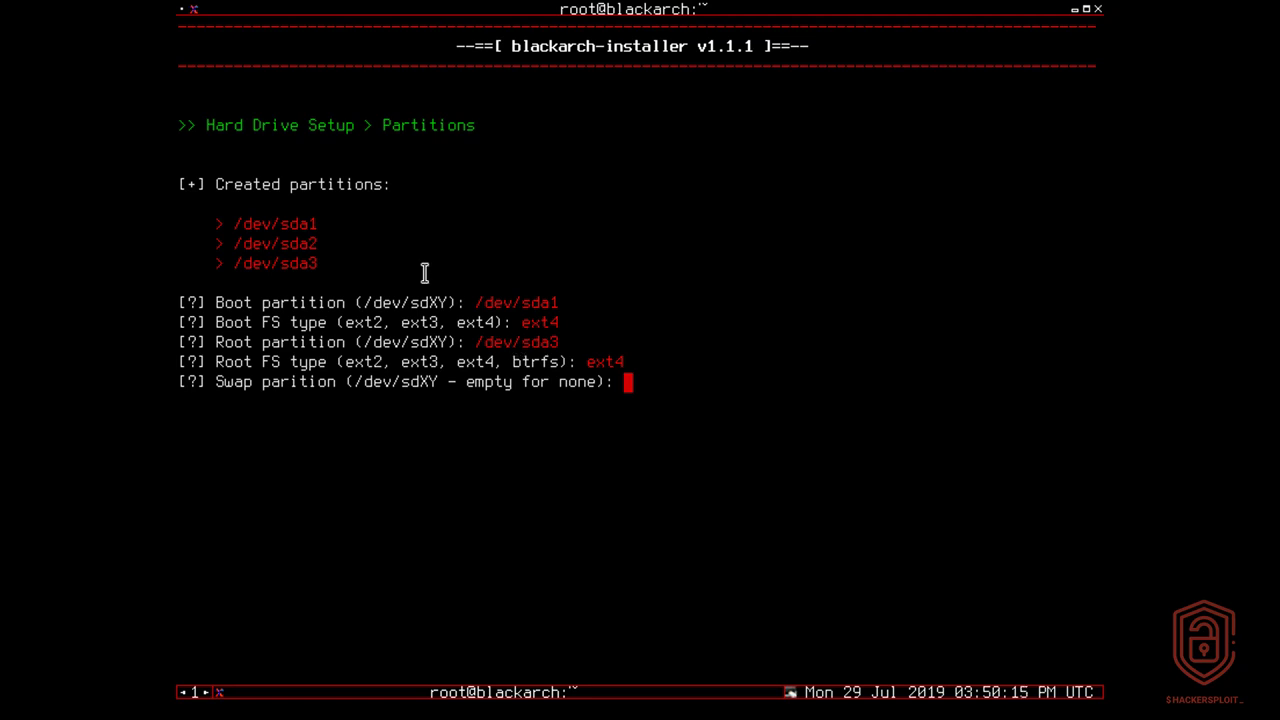
Step: Assign /dev/sda2 as the swap partition
triple_click(309, 244)
type("/dev/sda2")
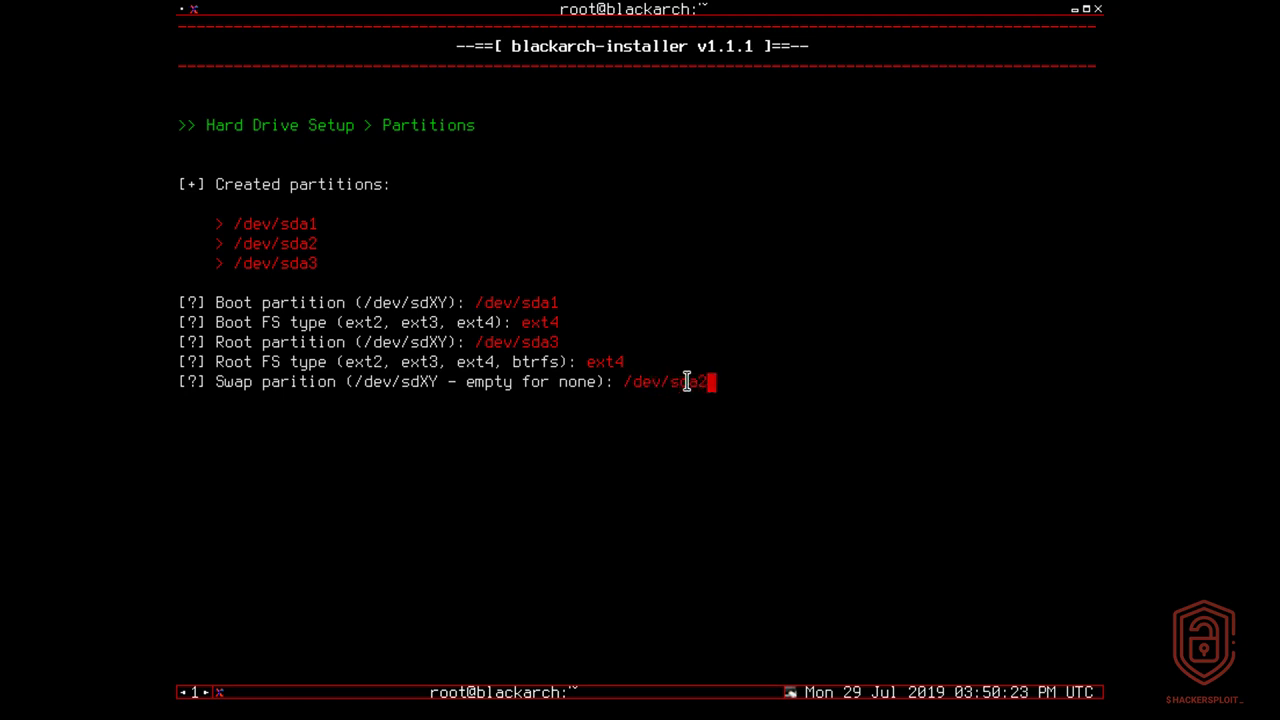
key("Return")
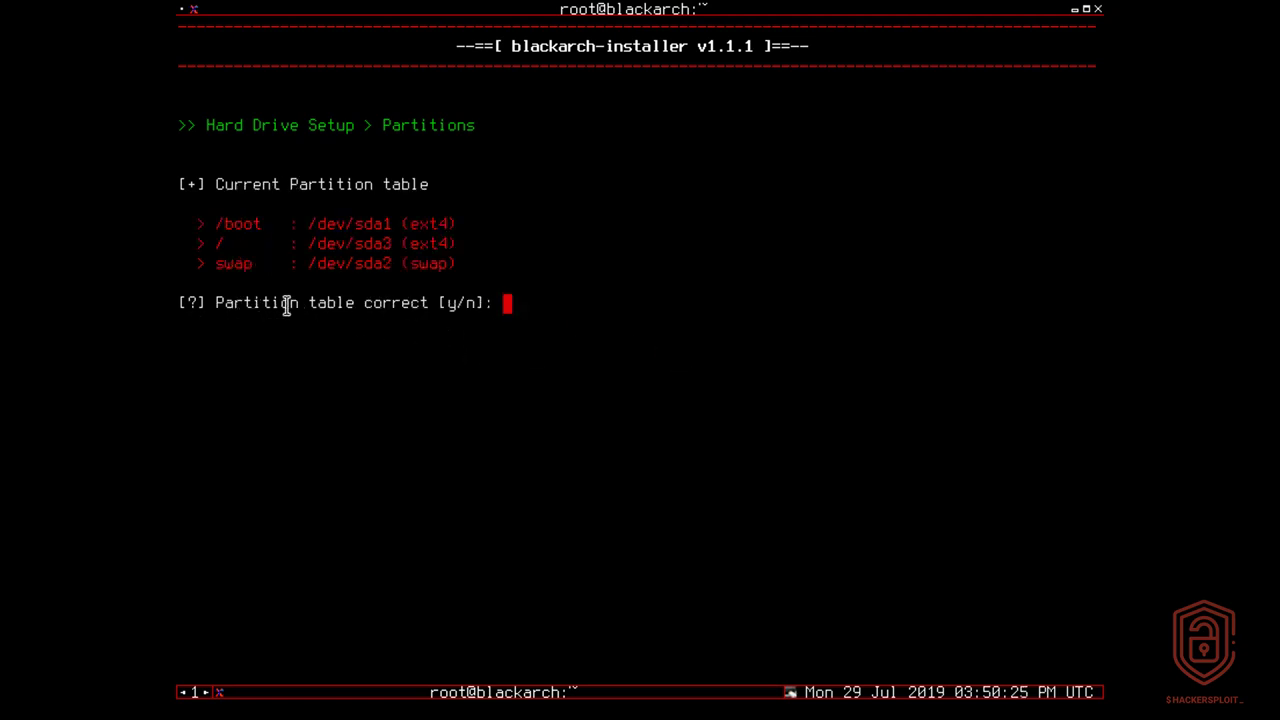
Step: Confirm that the partition table is correct and approve formatting the partitions
type("y")
key("Return")
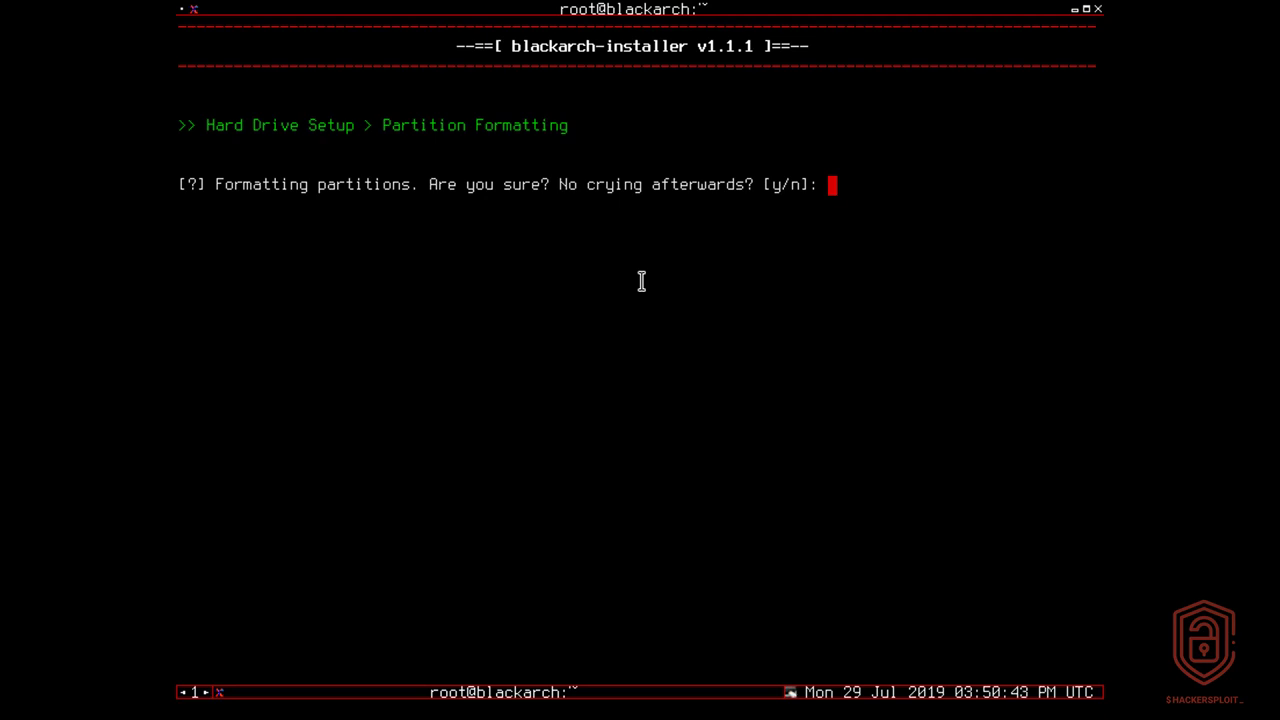
type("y")
key("Return")
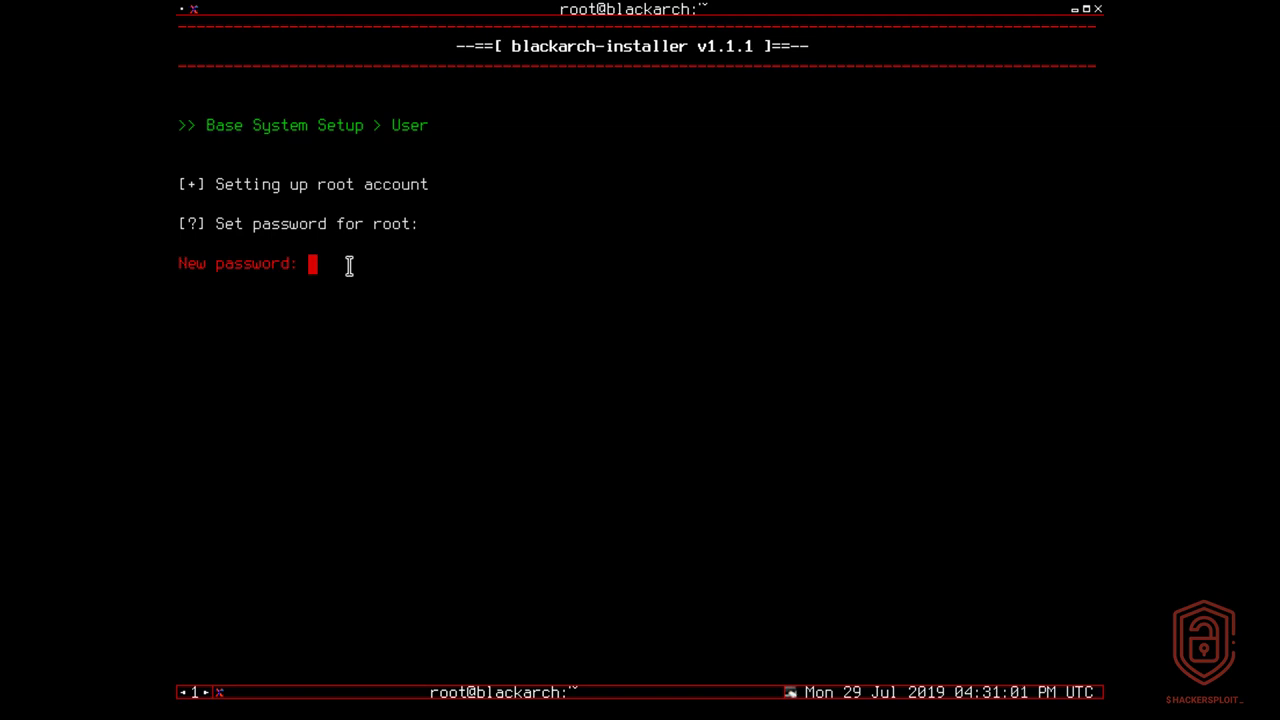
Step: Set the root account's password and create a normal user account with the user's name and a password
key("Return")
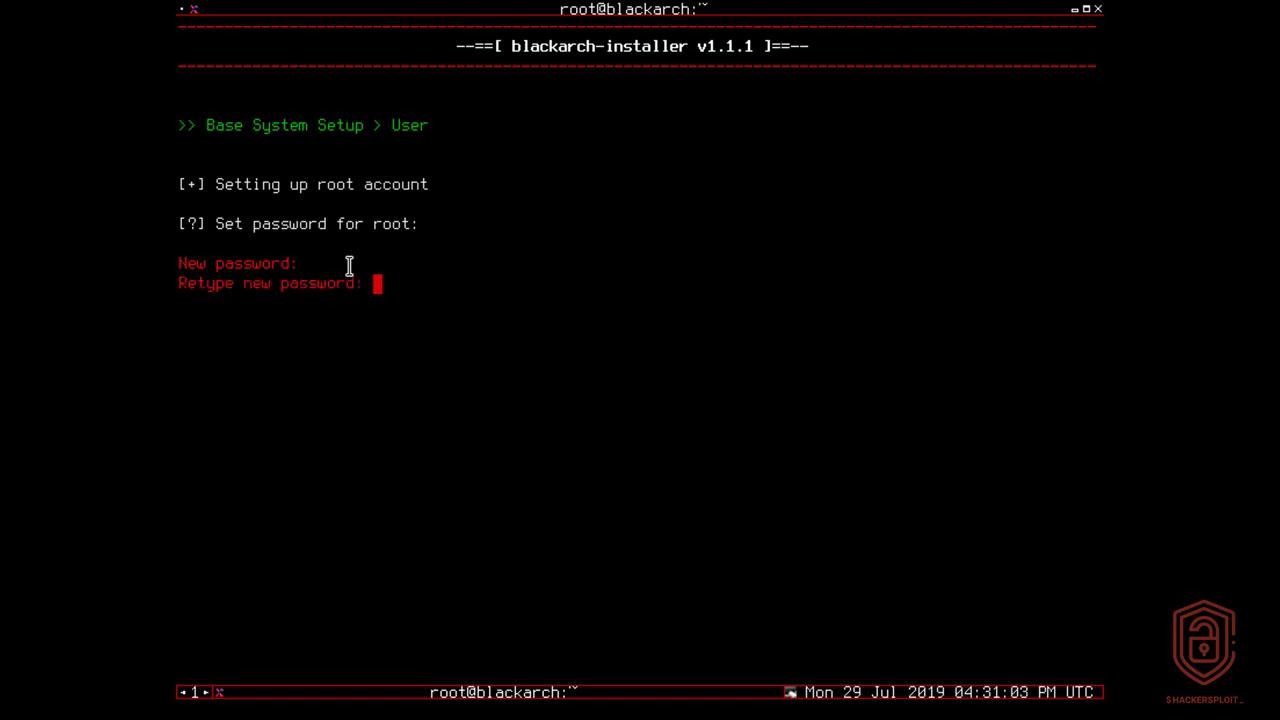
key("Return")
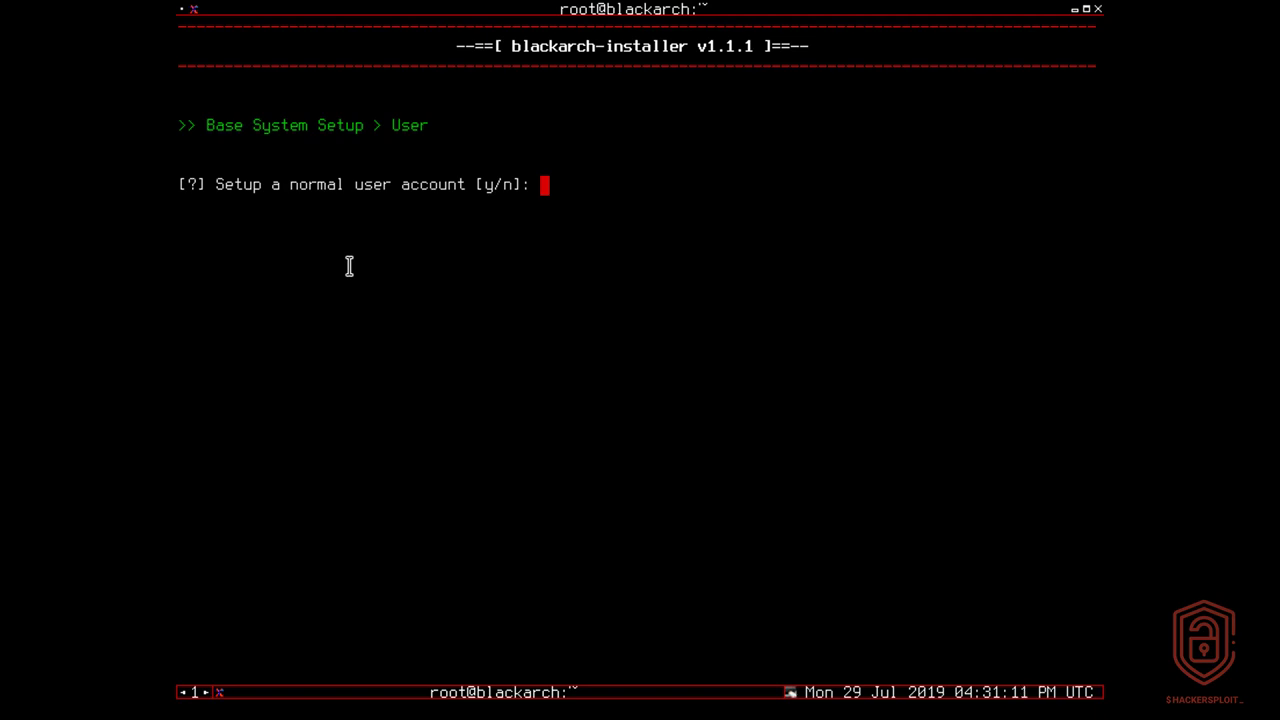
type("y")
key("Return")
type("alexis")
key("Return")
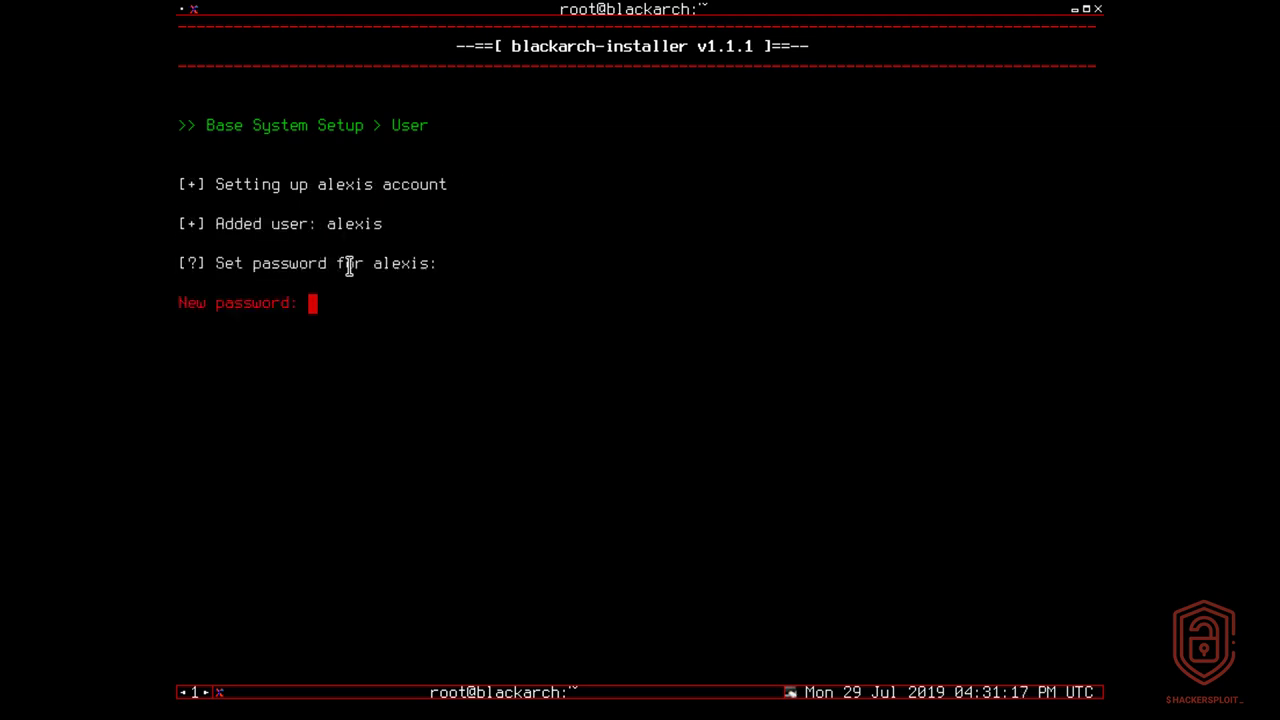
key("Return")
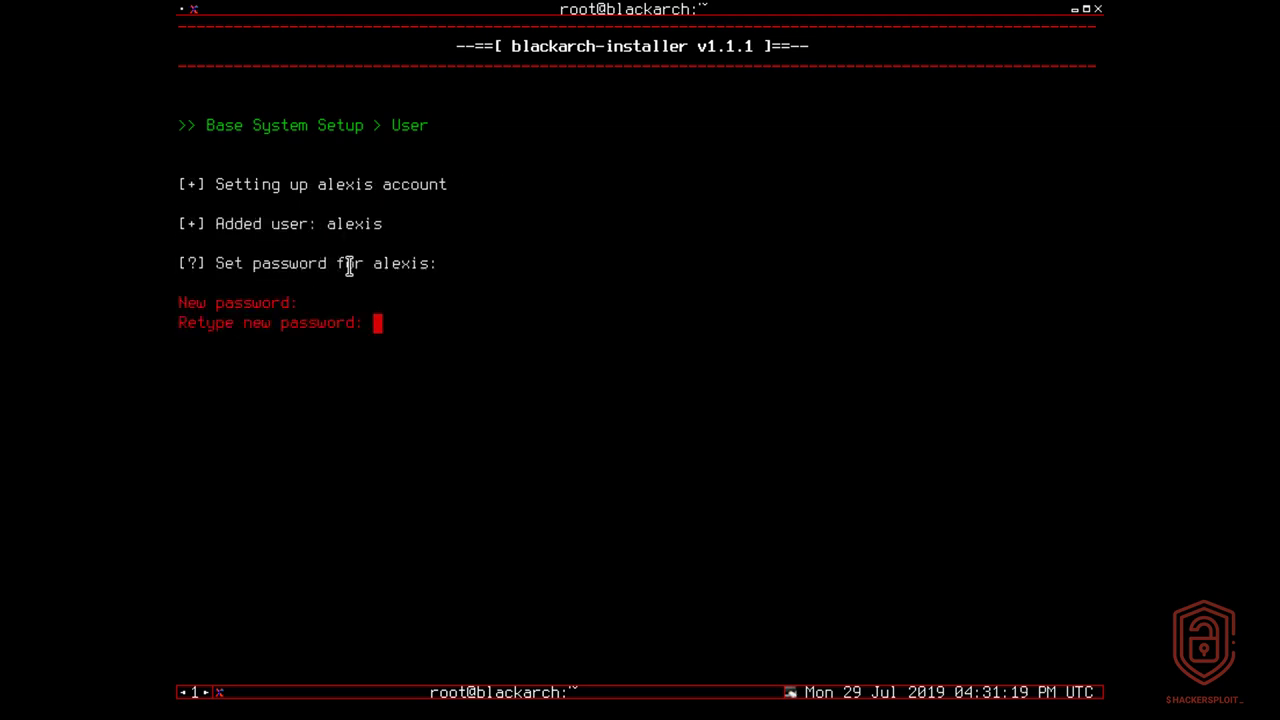
key("Return")
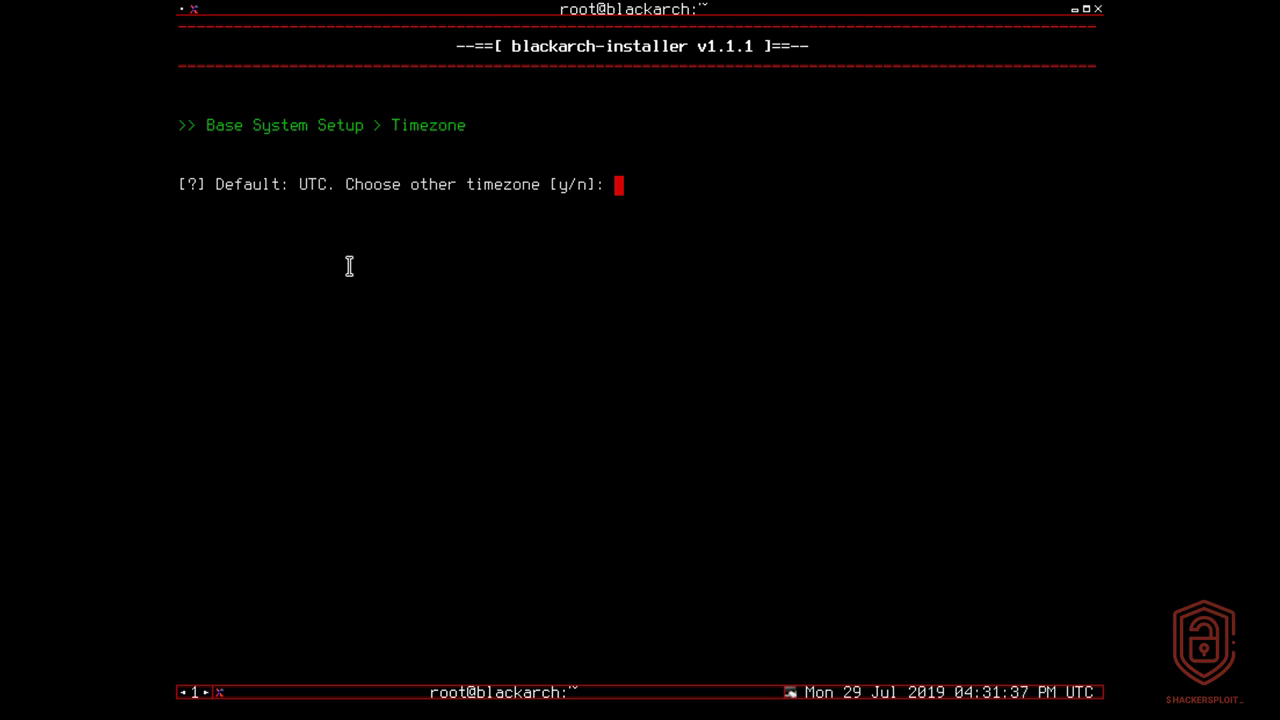
Step: Opt to choose another timezone and enter UTC as the zone
type("y")
key("Return")
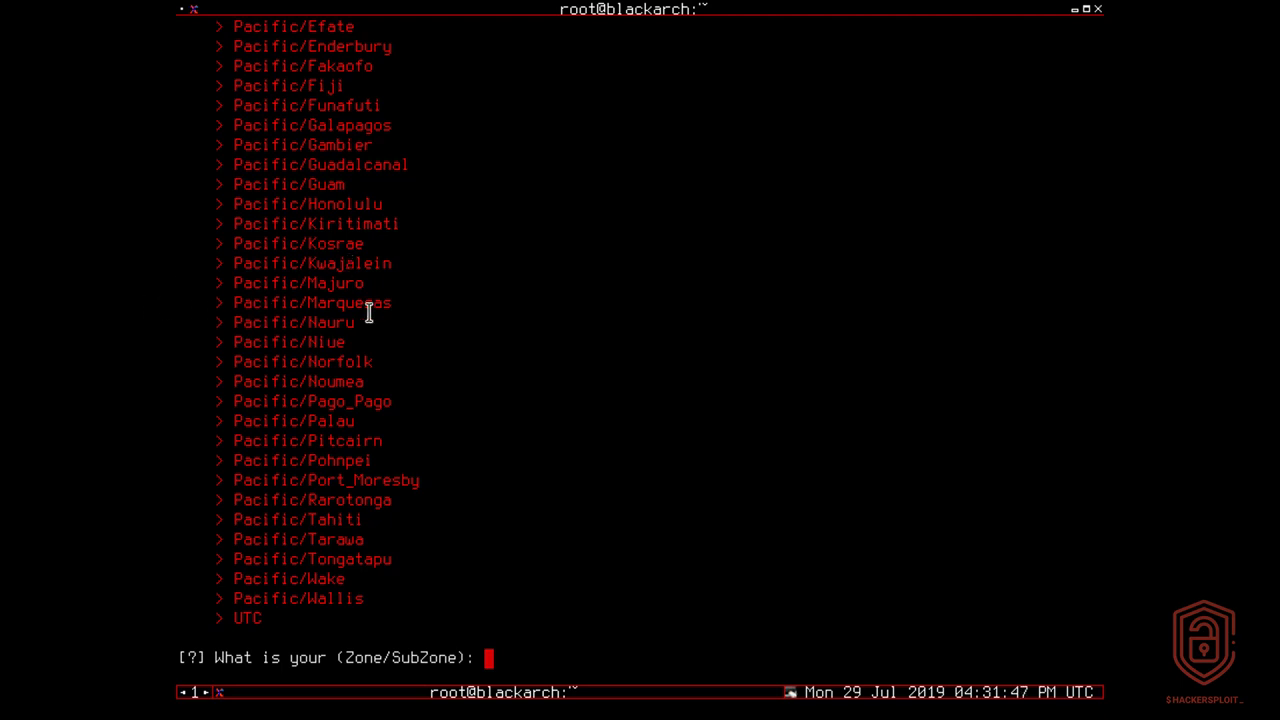
scroll(369, 313, "up", 7)
scroll(369, 313, "up", 5)
scroll(369, 313, "down", 12)
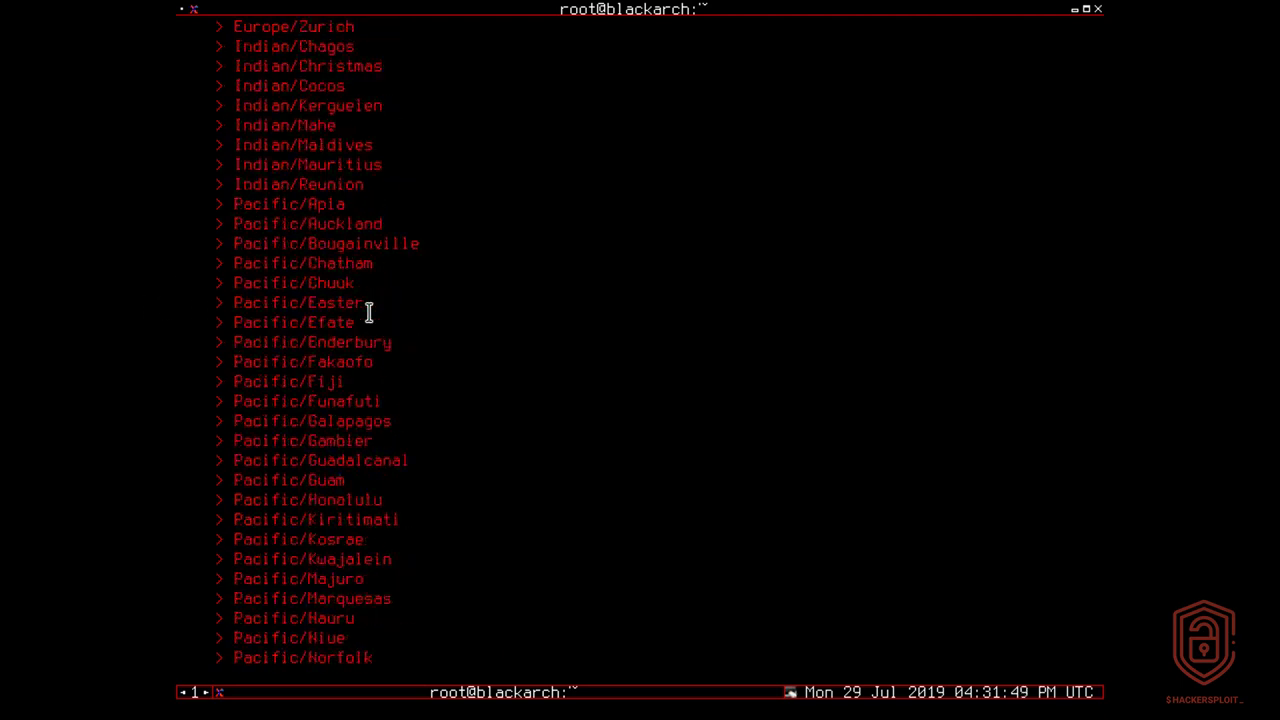
type("UTC")
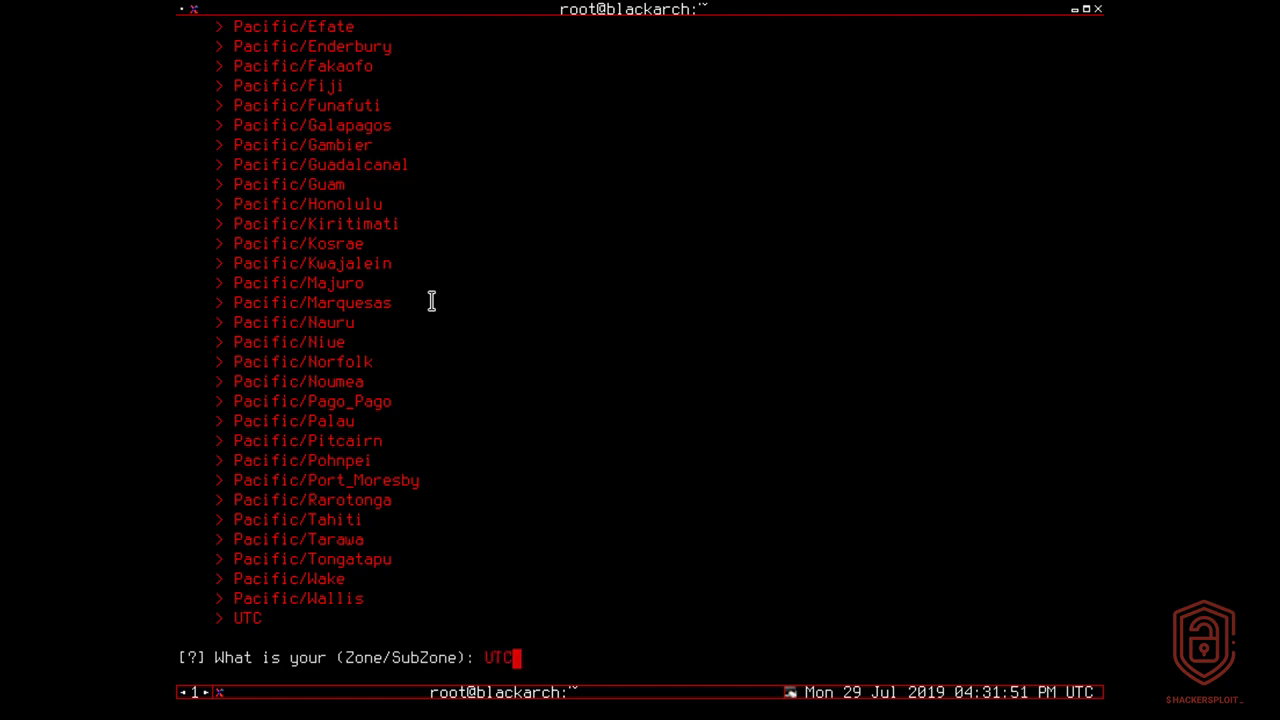
key("Return")
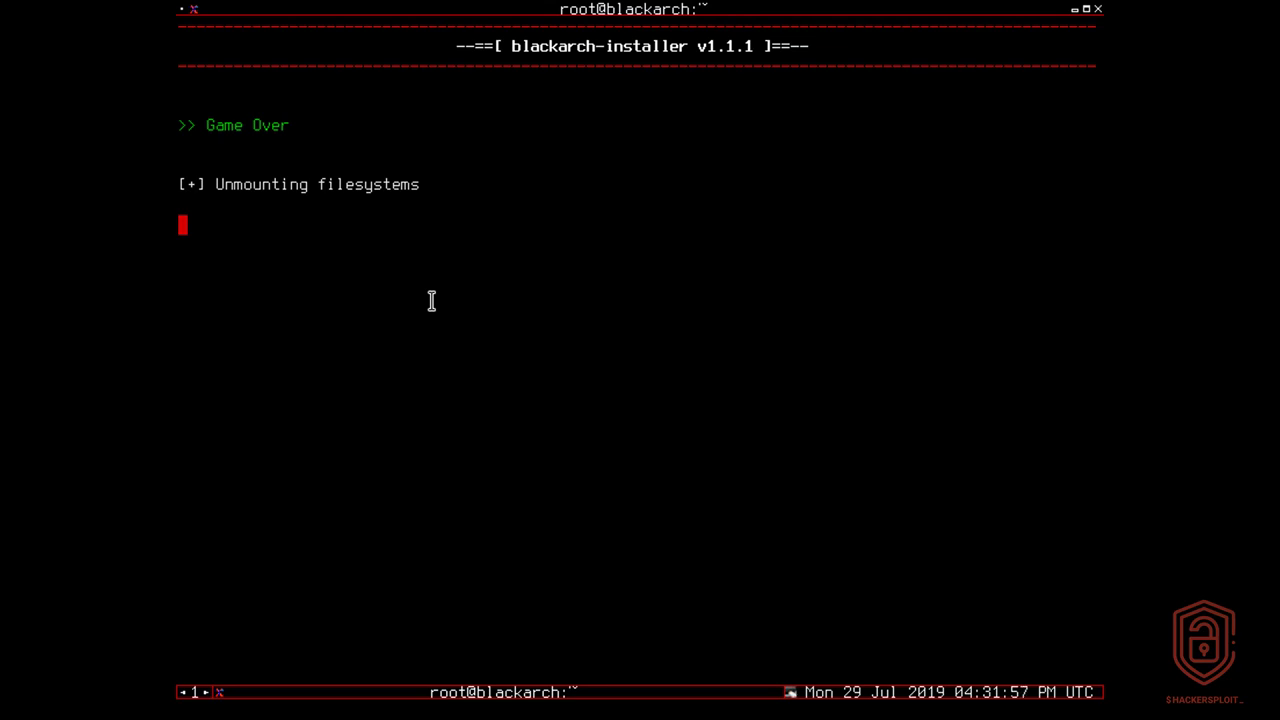
Step: Reboot the machine and boot the BlackArch Linux entry from GRUB
left_click_drag(206, 125, 325, 127)
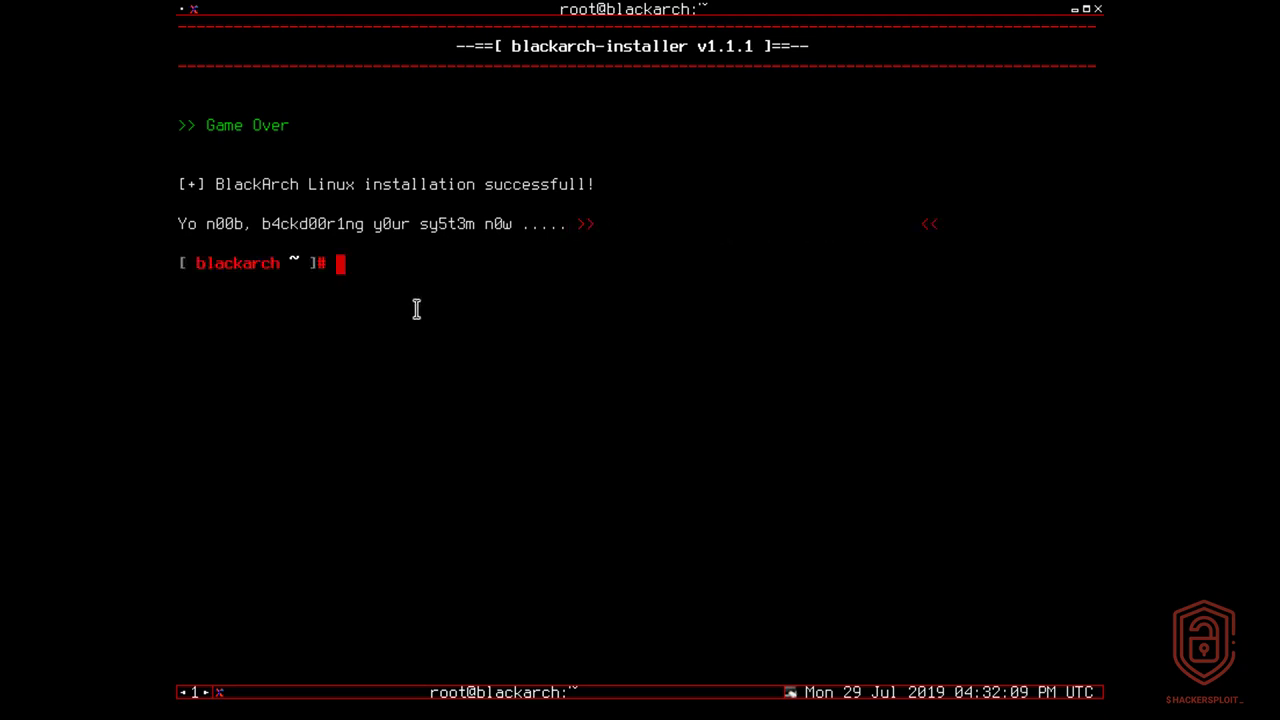
type("reboot")
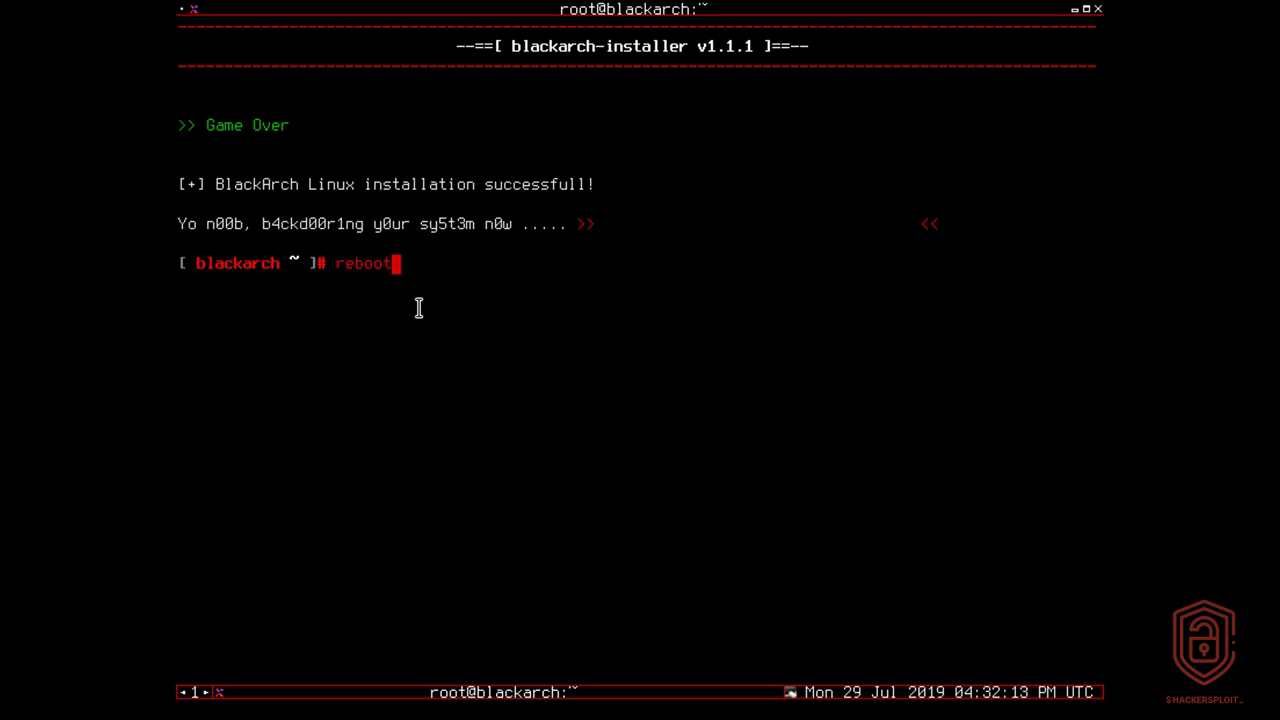
key("Return")
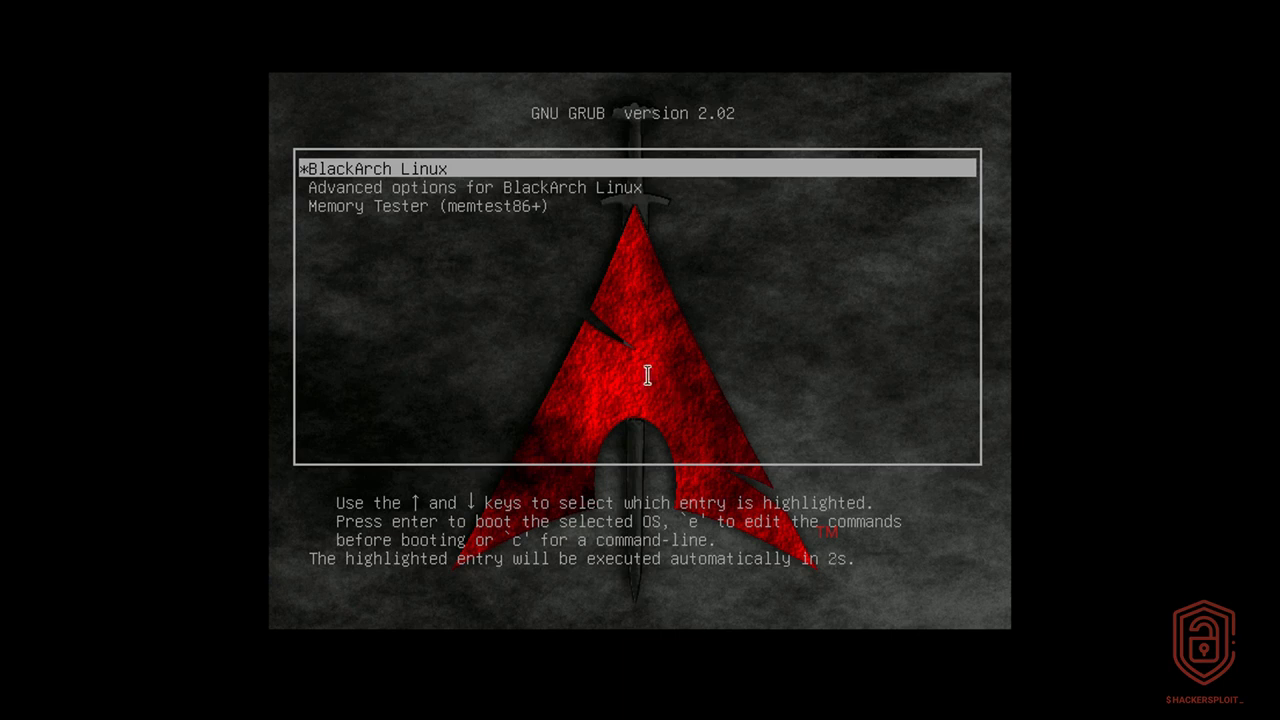
key("Down")
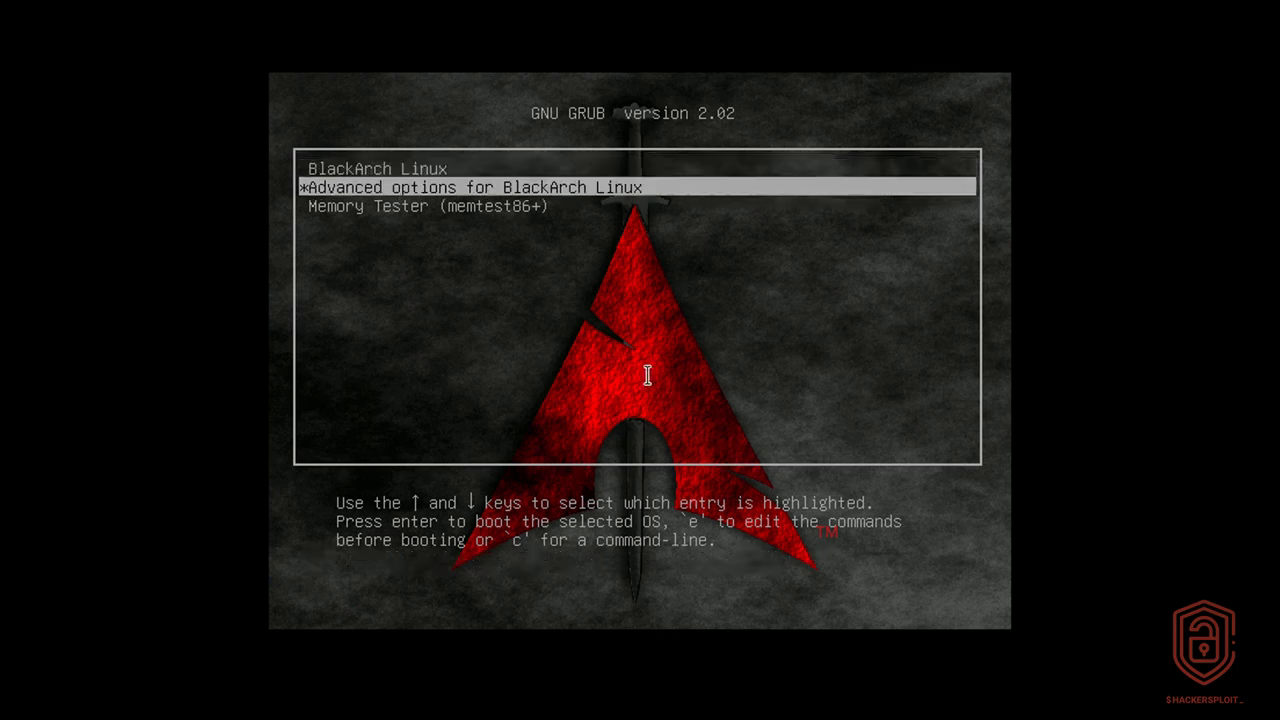
key("Up")
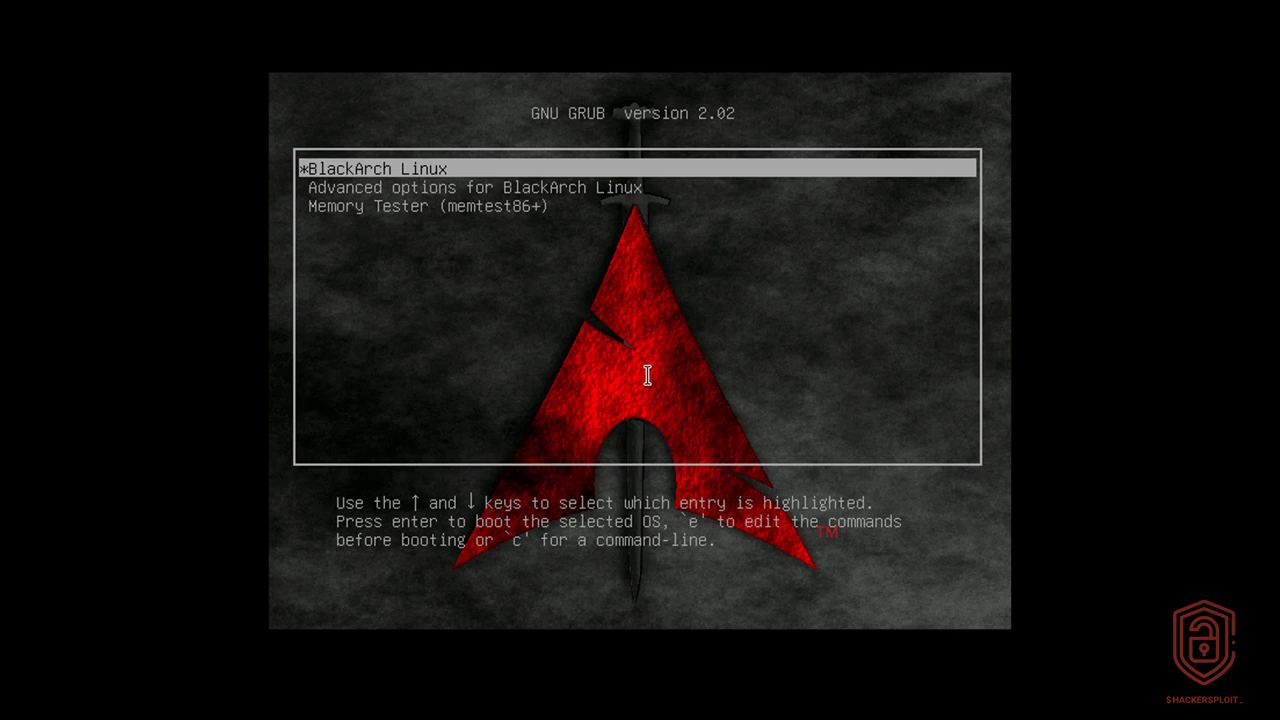
key("Return")
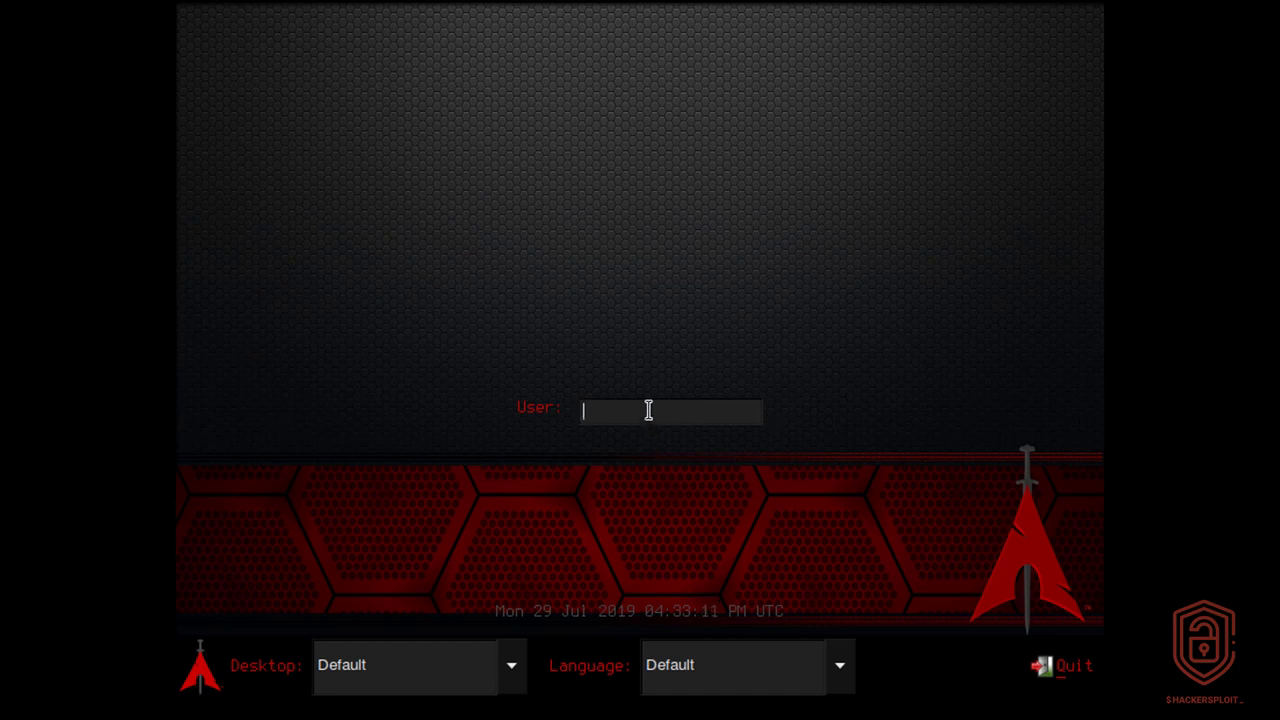
Step: Log in to the installed system as root, entering the account password
type("root")
key("Return")
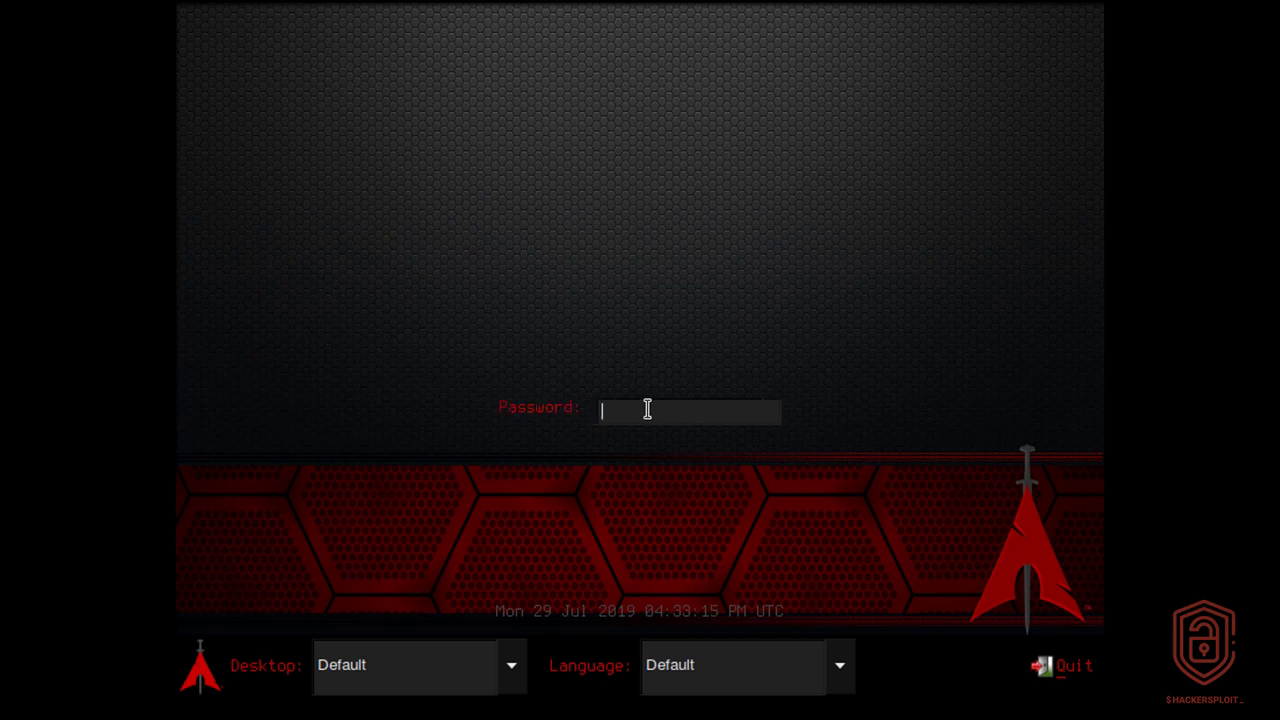
type("*********")
key("Return")
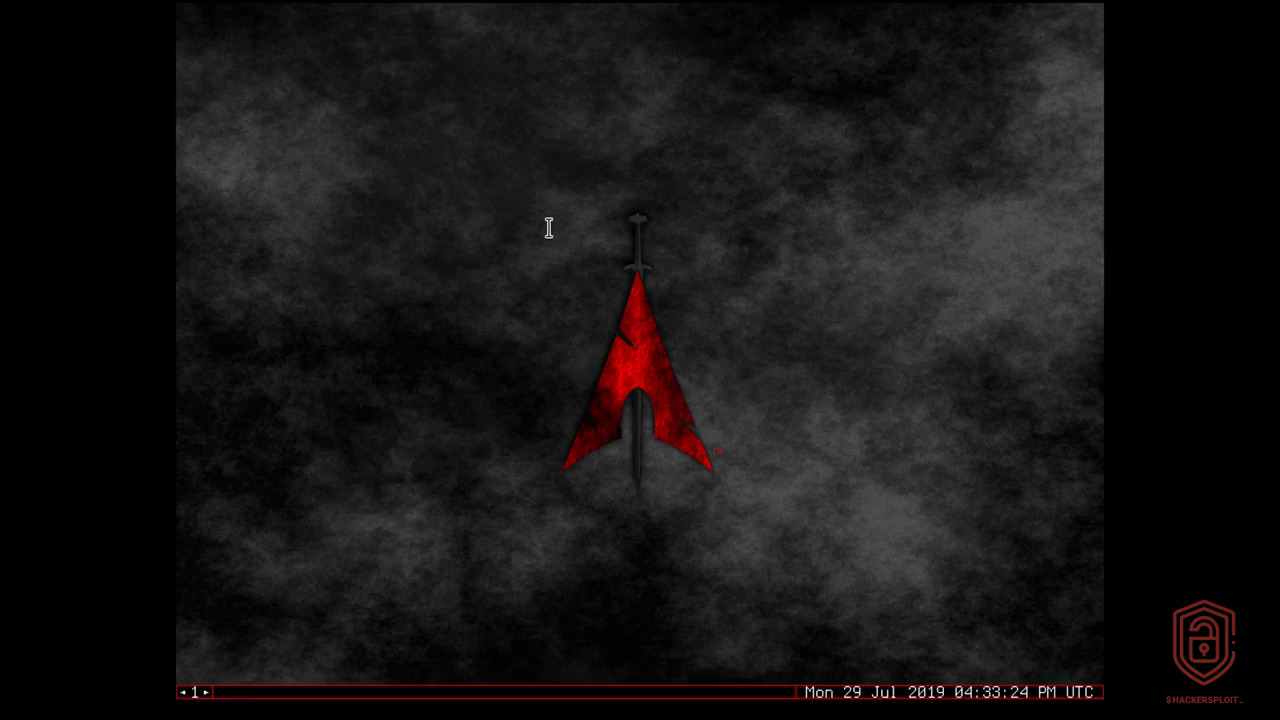
Step: Open a terminal on the desktop and list the disk partitions with fdisk -l
right_click(581, 200)
mouse_move(611, 223)
left_click(772, 222)
type("fdisk -l")
key("Return")
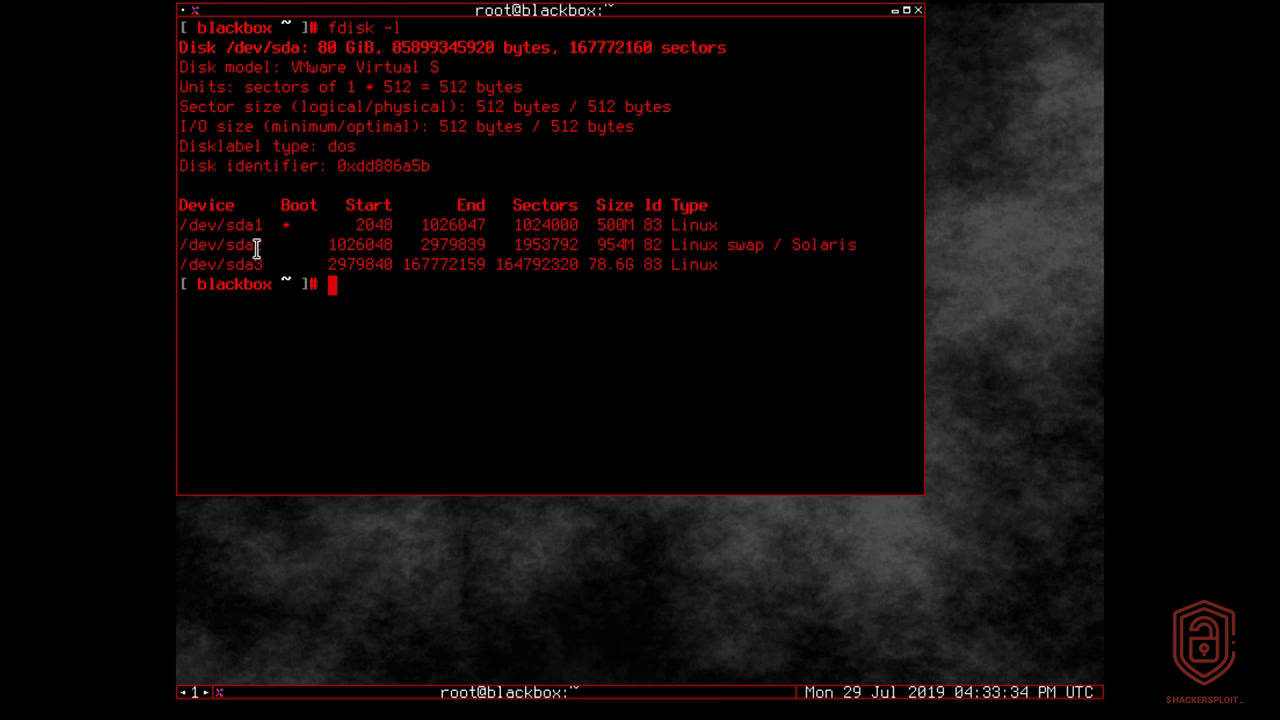
Step: Examine the sda1, sda2 and sda3 entries in the partition listing and move the terminal window toward the middle of the desktop
mouse_move(260, 230)
left_mouse_down()
mouse_move(441, 221)
mouse_move(258, 228)
left_mouse_up()
left_click_drag(302, 244, 578, 245)
left_click(389, 268)
left_click_drag(266, 265, 713, 266)
left_click(548, 168)
left_click_drag(600, 10, 690, 96)
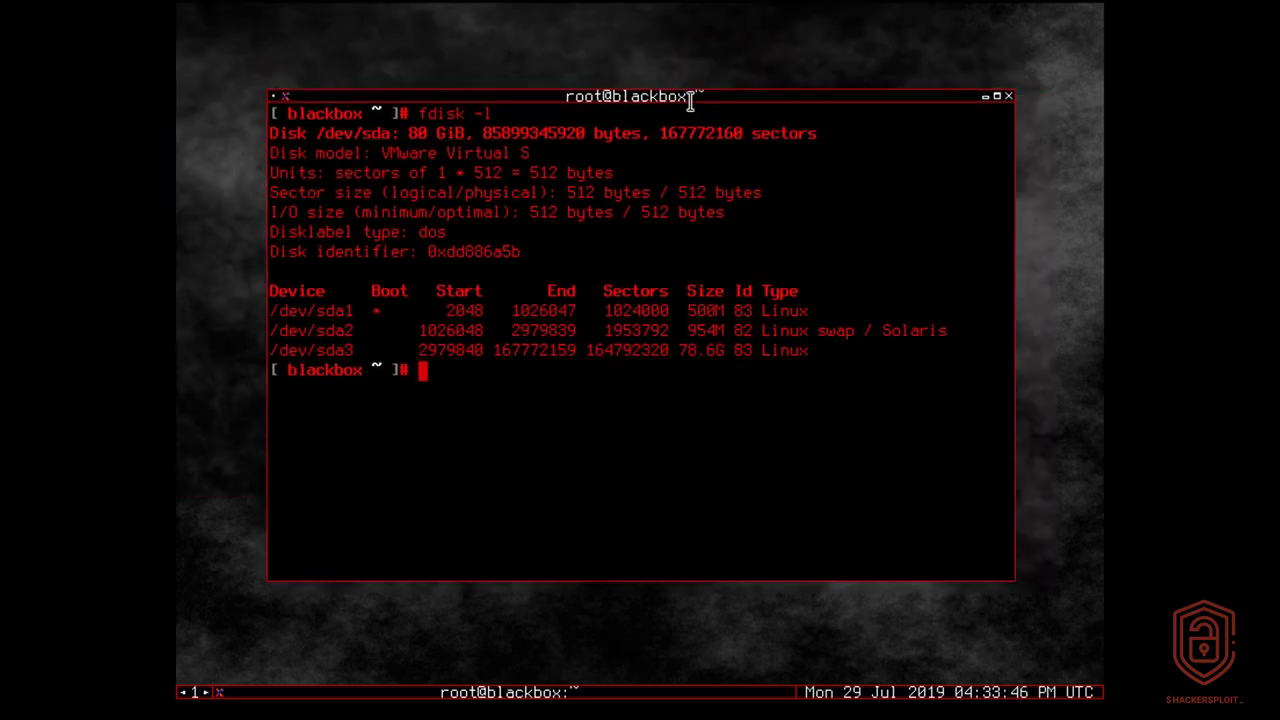